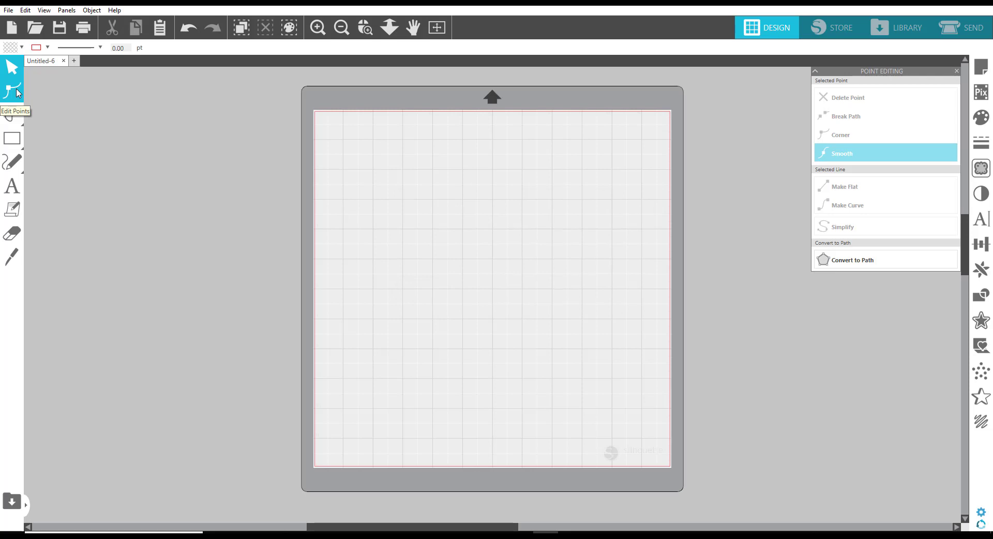
Step: Draw two slanted straight lines in the upper part of the mat, the lower one spanning about 4.94 by 2.17 in
left_click(13, 116)
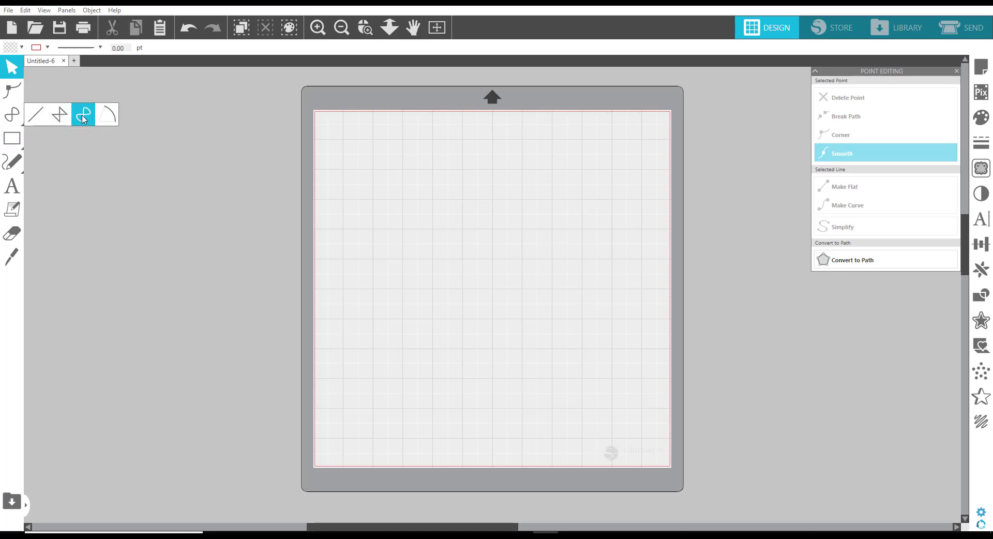
left_click(36, 117)
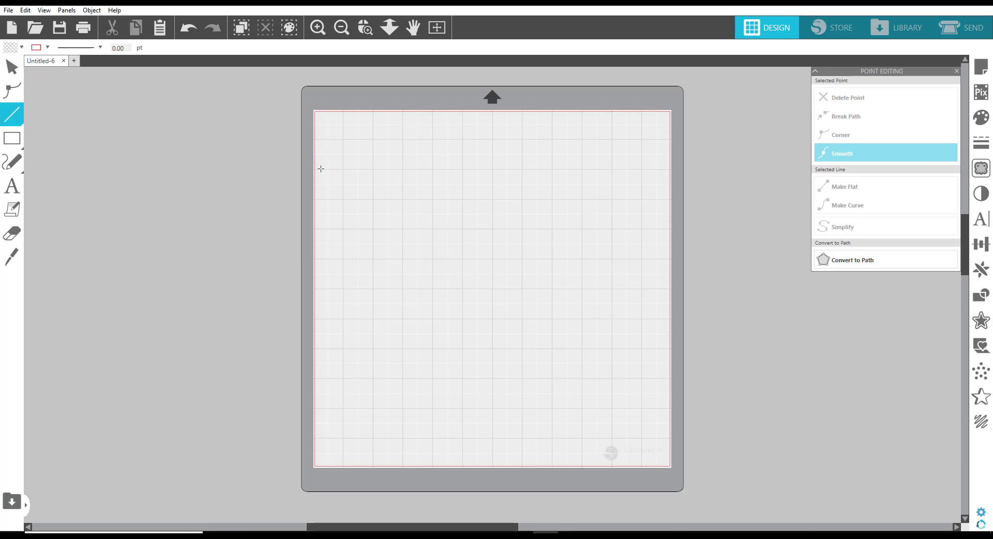
left_click_drag(358, 191, 488, 146)
left_click_drag(365, 275, 510, 216)
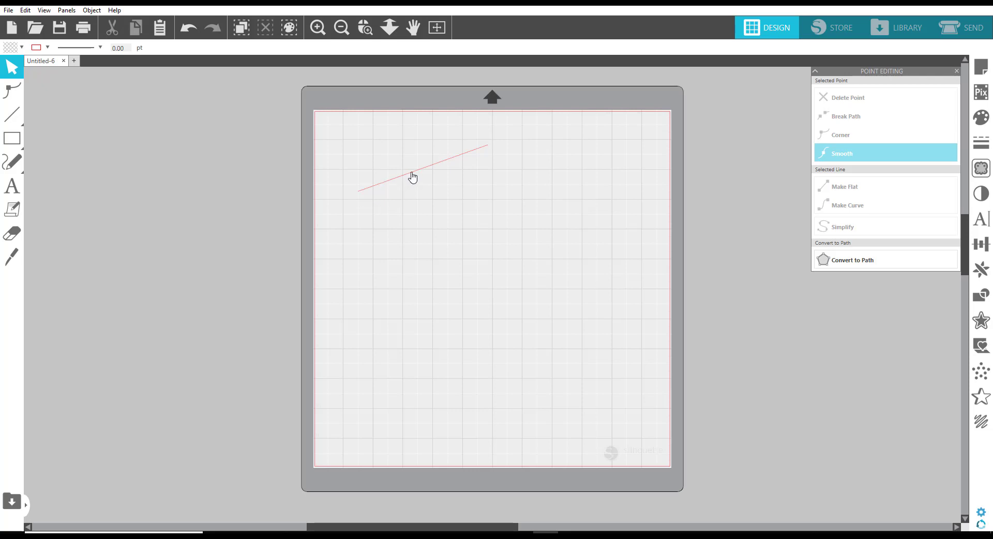
mouse_move(8, 109)
left_click(11, 113)
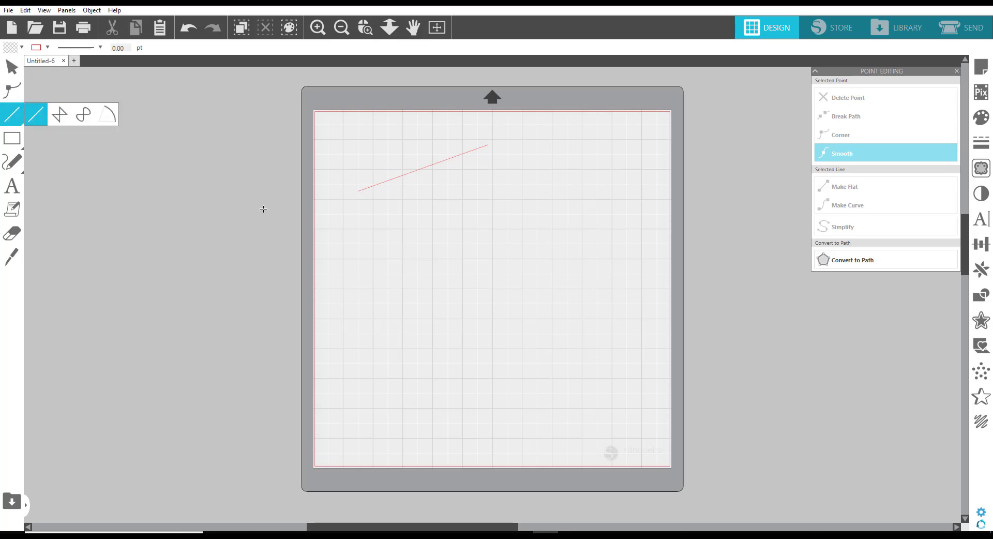
left_click_drag(354, 229, 500, 167)
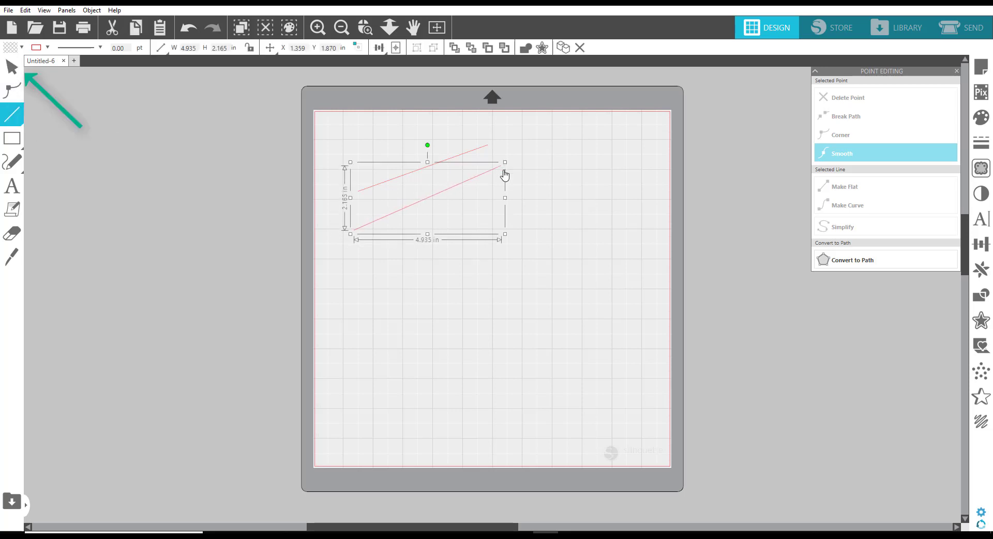
key("v")
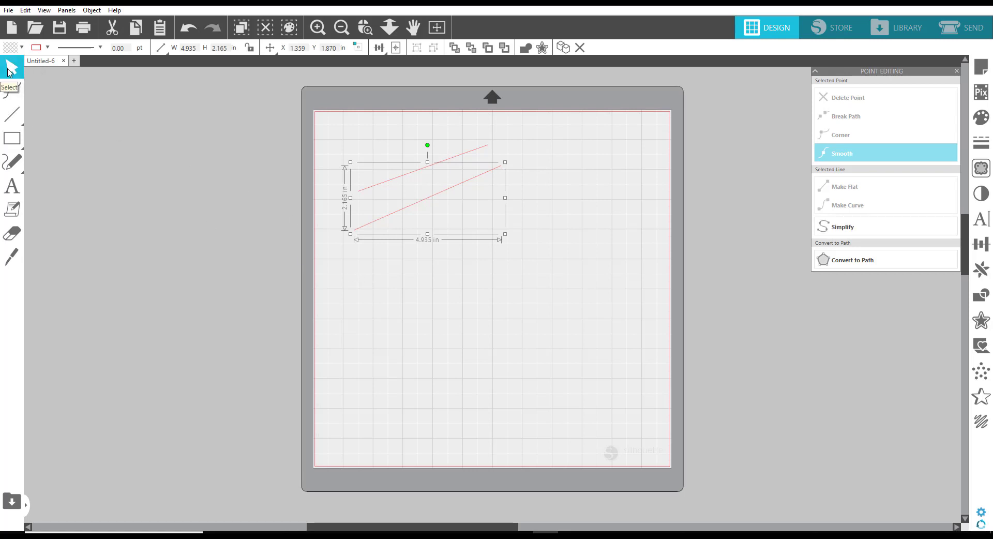
Step: Set the action after creating a shape to Choose Select in the tool preferences and apply it
left_click(28, 11)
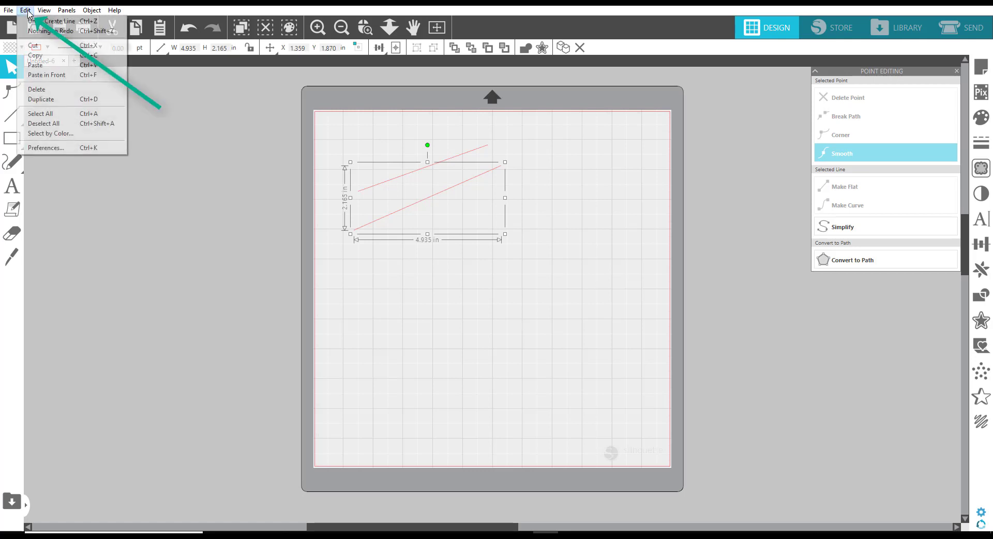
left_click(54, 148)
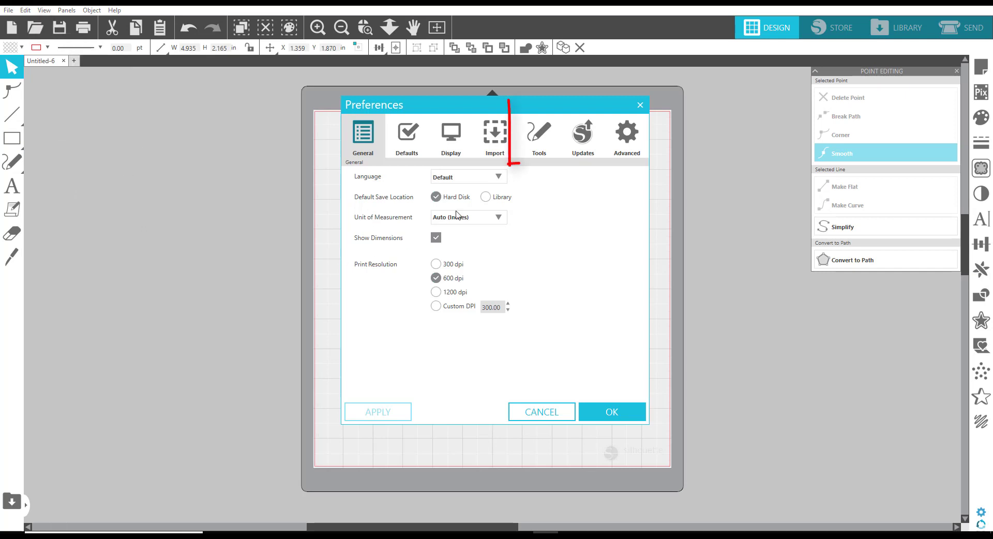
left_click(547, 139)
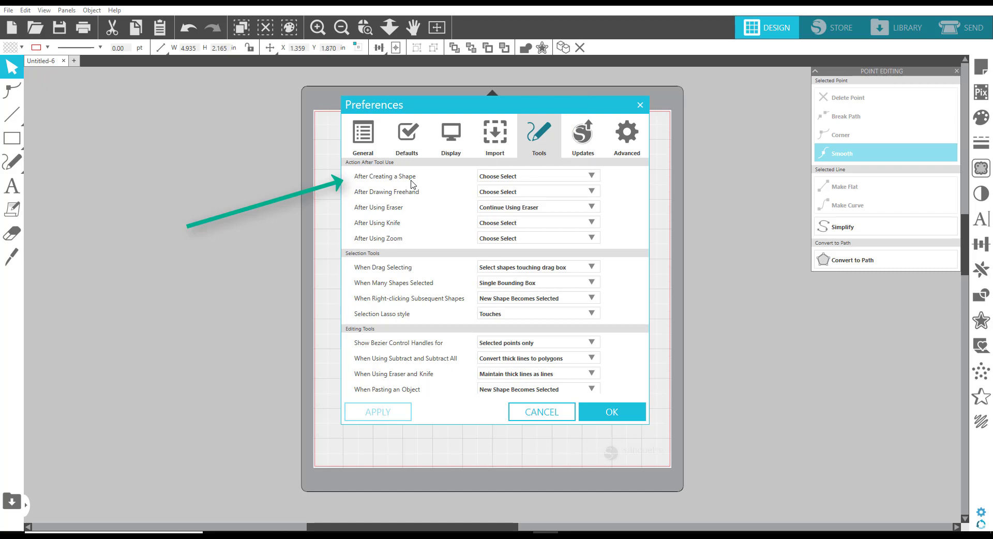
left_click(594, 176)
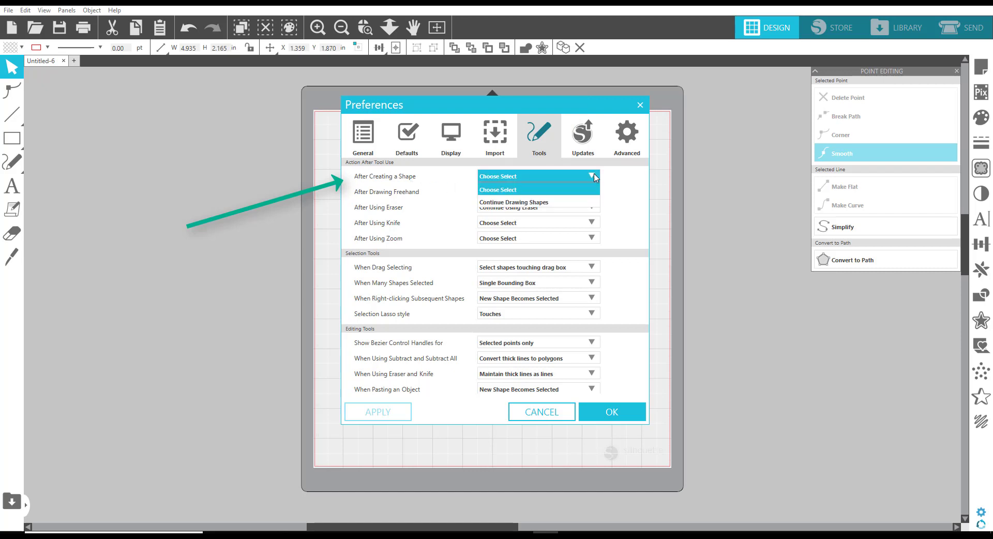
left_click(520, 191)
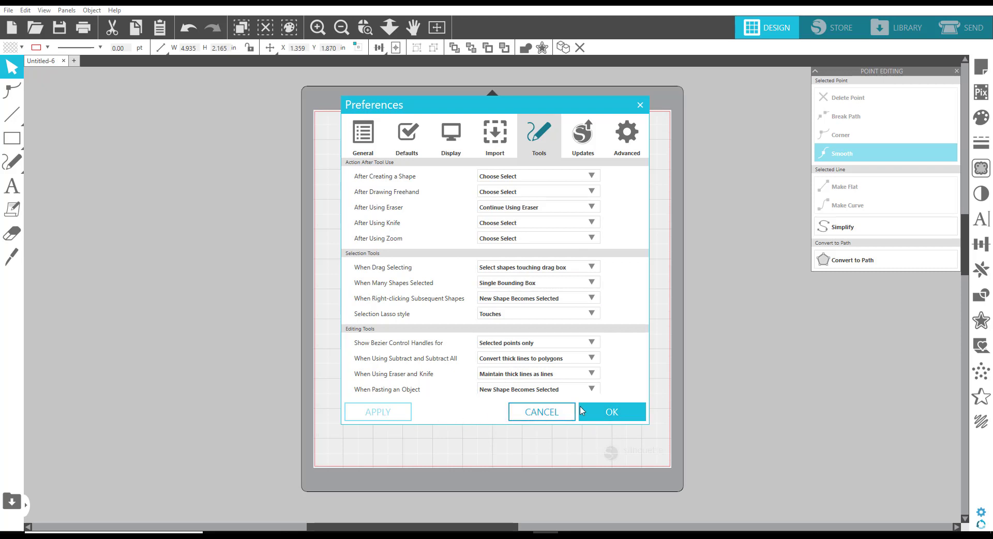
left_click(616, 413)
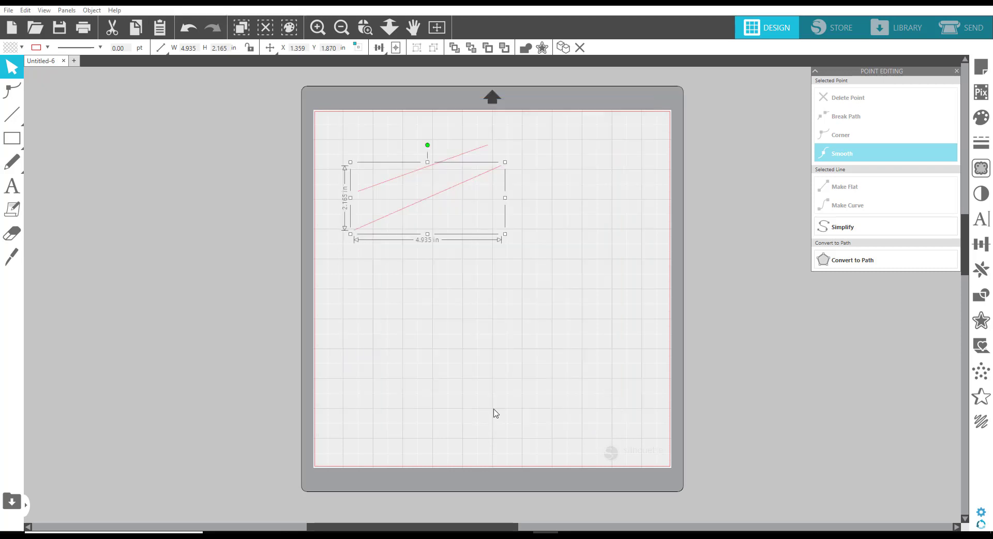
Step: Draw a third straight line, about 3.19 in wide and 4 in high, descending across the two slanted lines
left_click(168, 282)
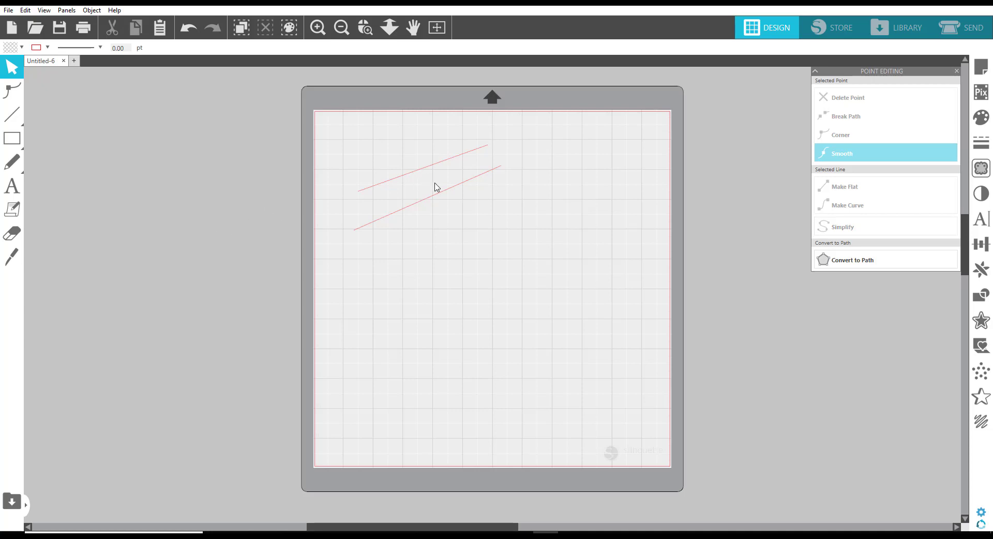
left_click(11, 113)
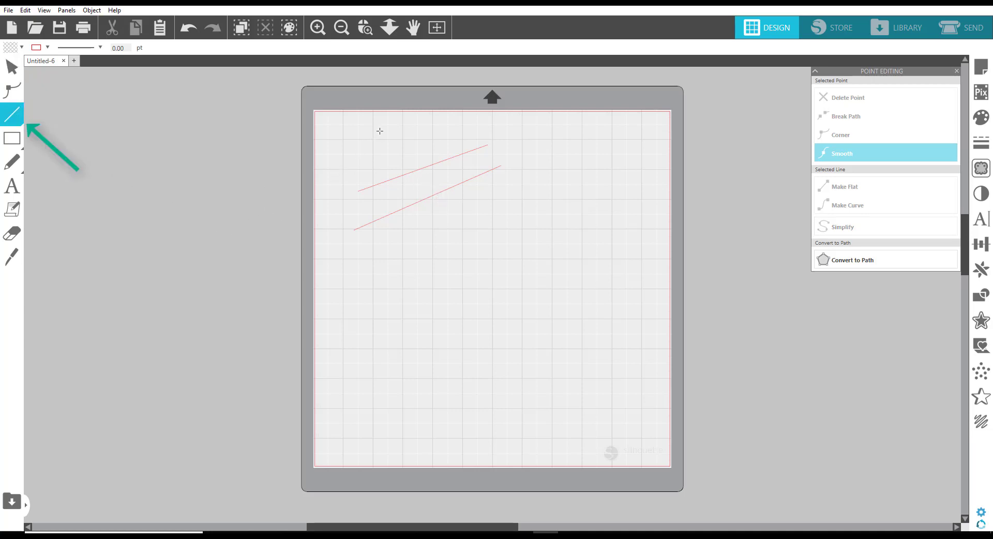
left_click_drag(380, 131, 475, 251)
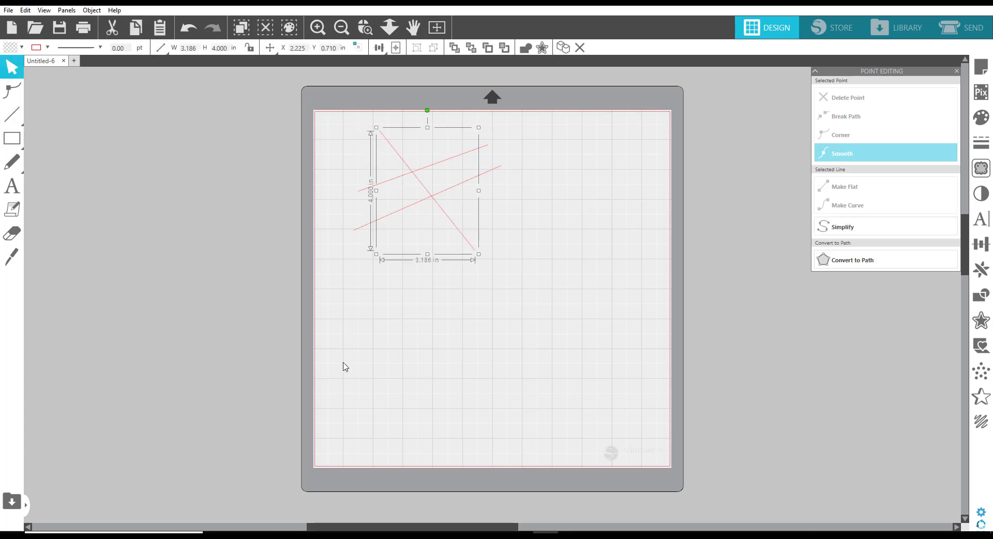
left_click(119, 212)
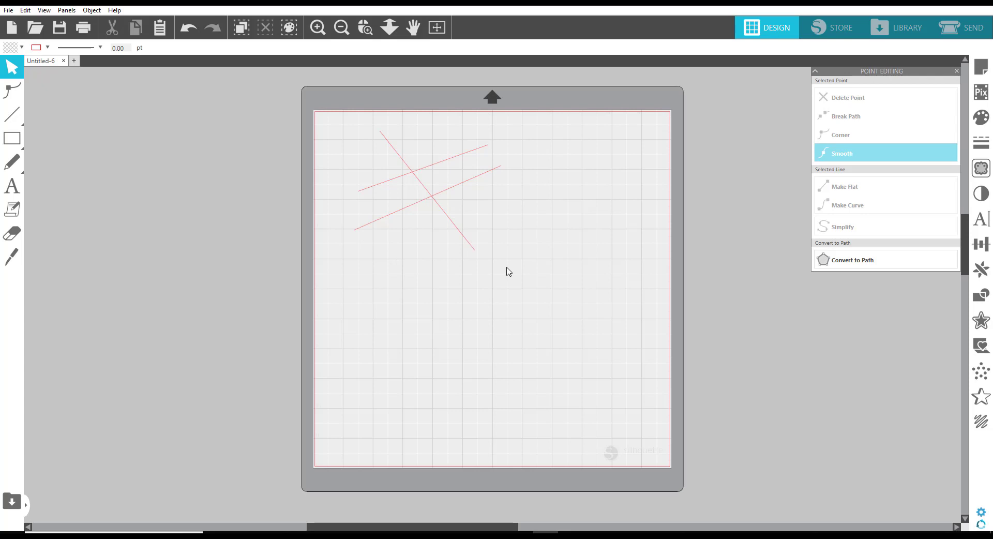
Step: Give all three lines a thickness of 3 pt and a blue line colour
left_click_drag(520, 269, 317, 124)
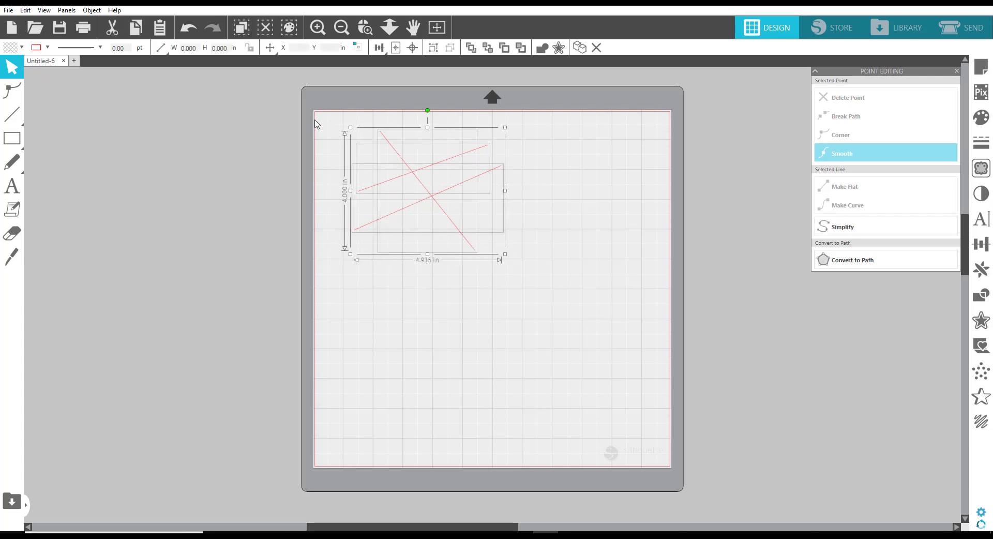
left_click(125, 49)
type("3")
key("Return")
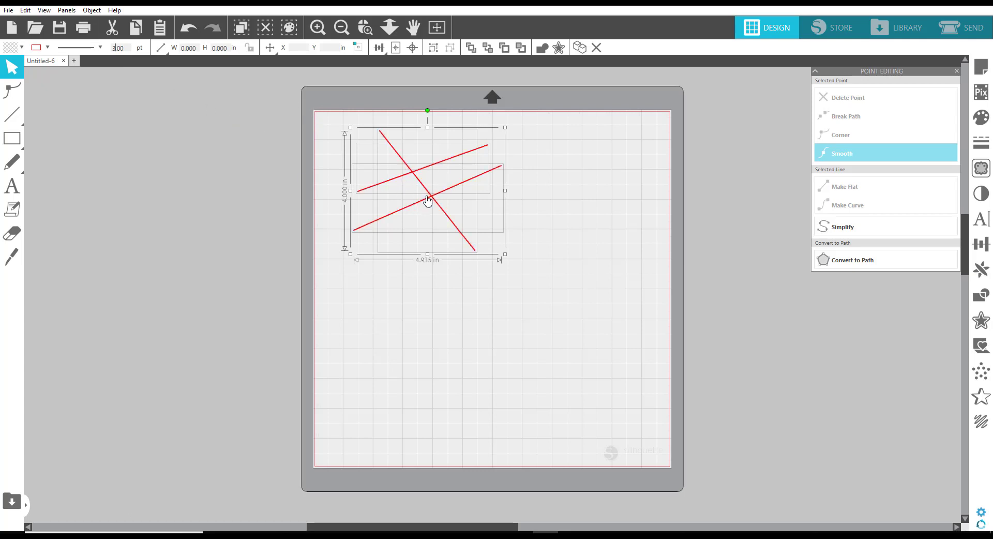
left_click(48, 50)
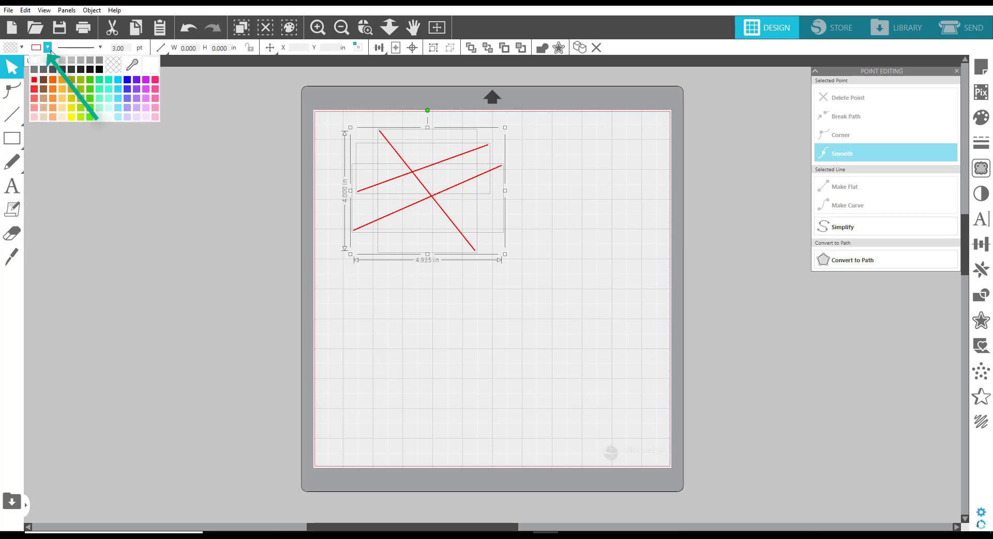
left_click(131, 86)
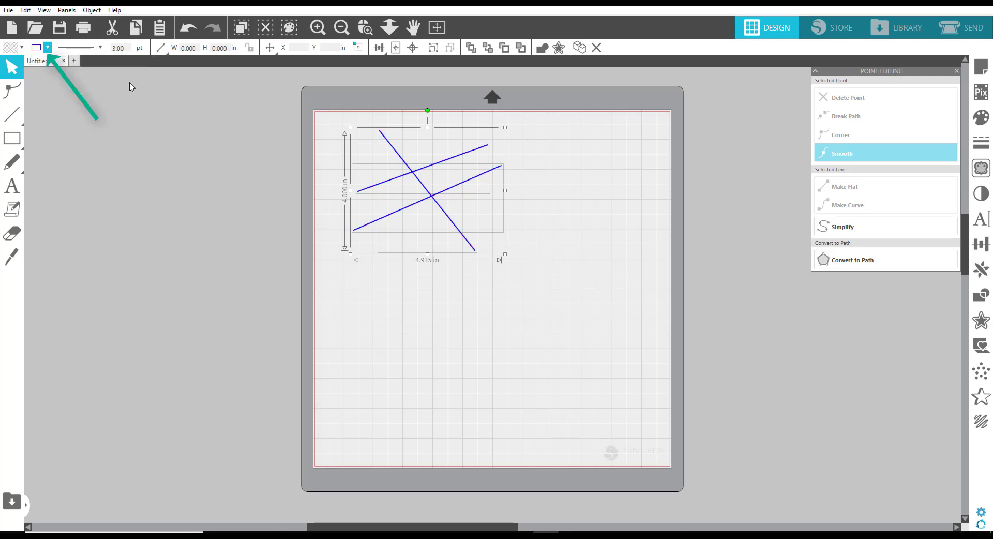
left_click(161, 153)
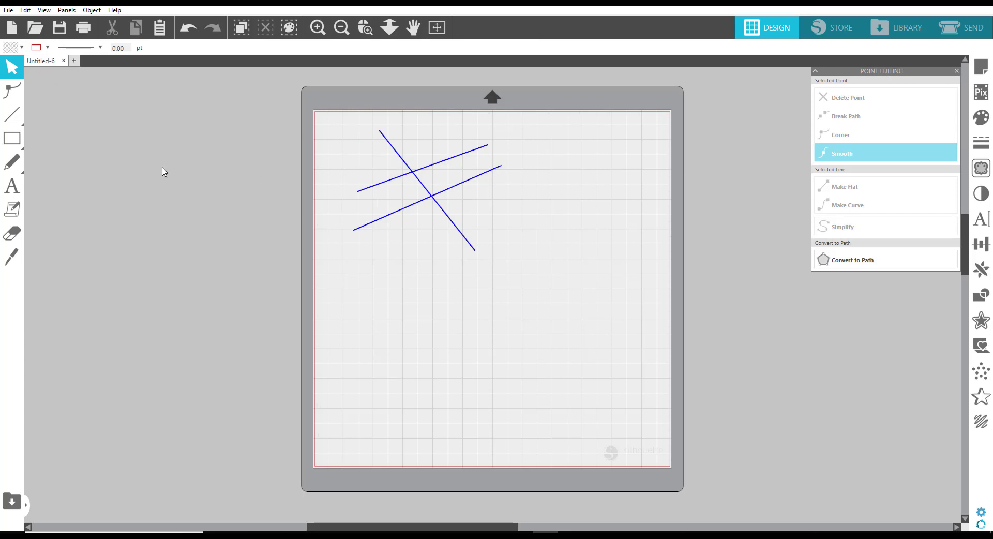
Step: Draw a closed five-pointed star about 5.06 by 4.28 in with the polygon tool, below and right of the blue lines
left_click(10, 120)
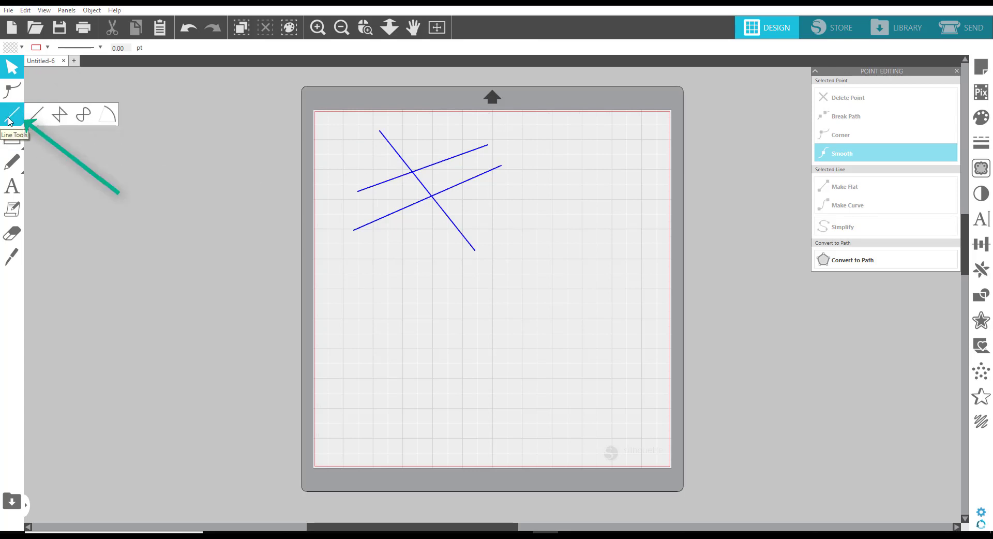
left_click(38, 122)
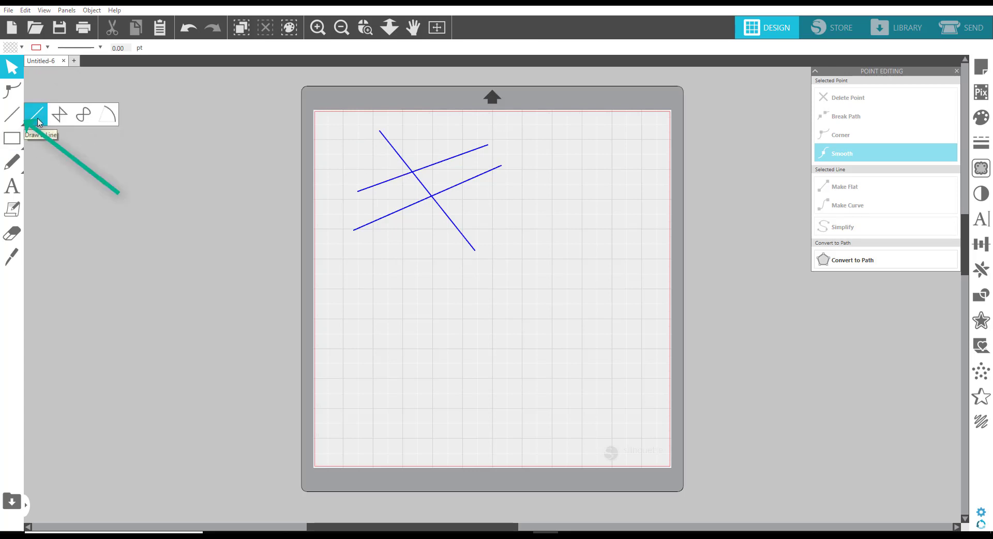
left_click(57, 119)
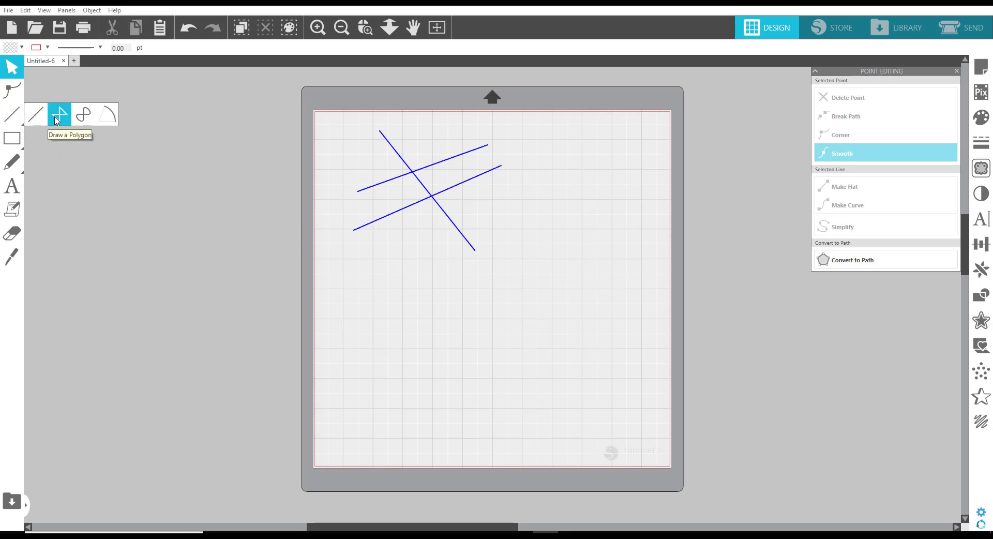
left_click(57, 120)
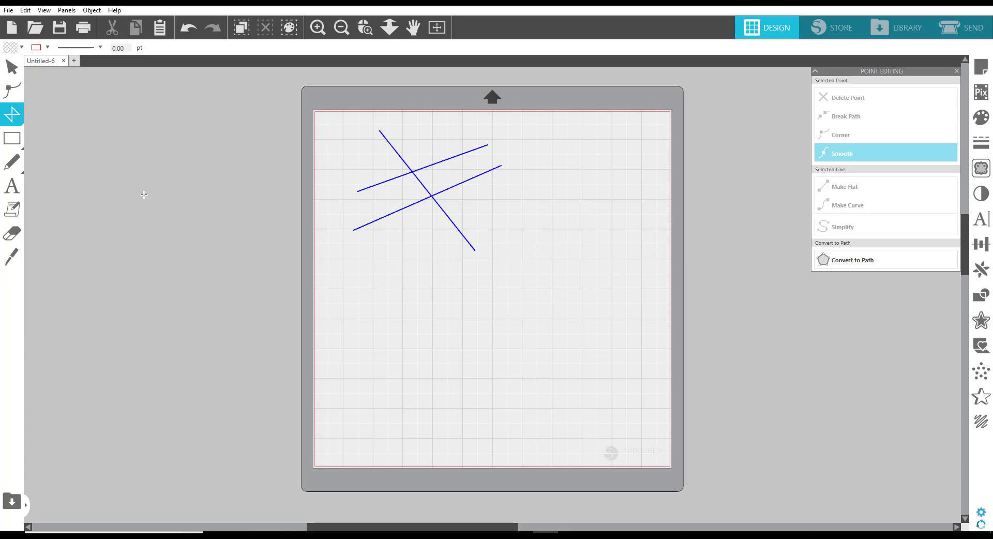
left_click(493, 347)
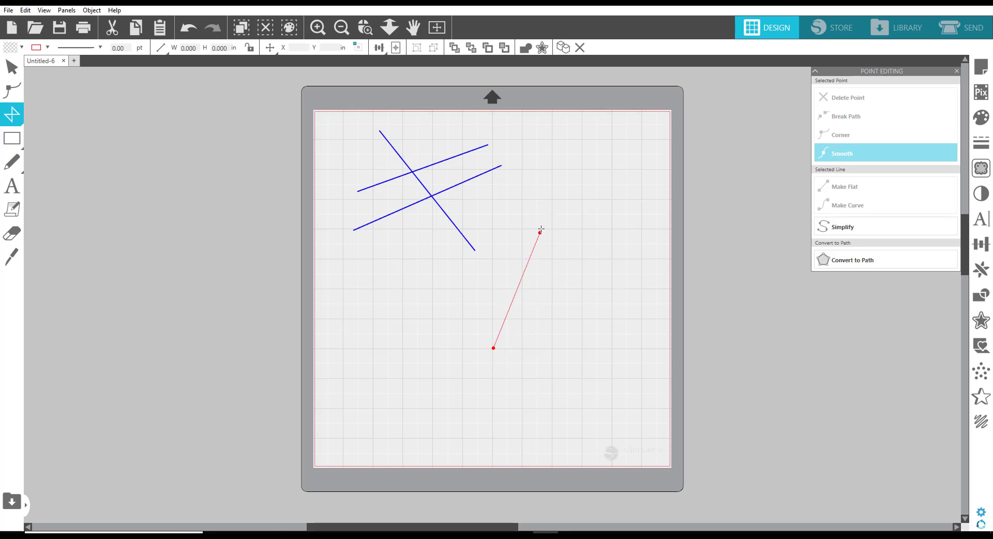
double_click(542, 224)
left_click(595, 352)
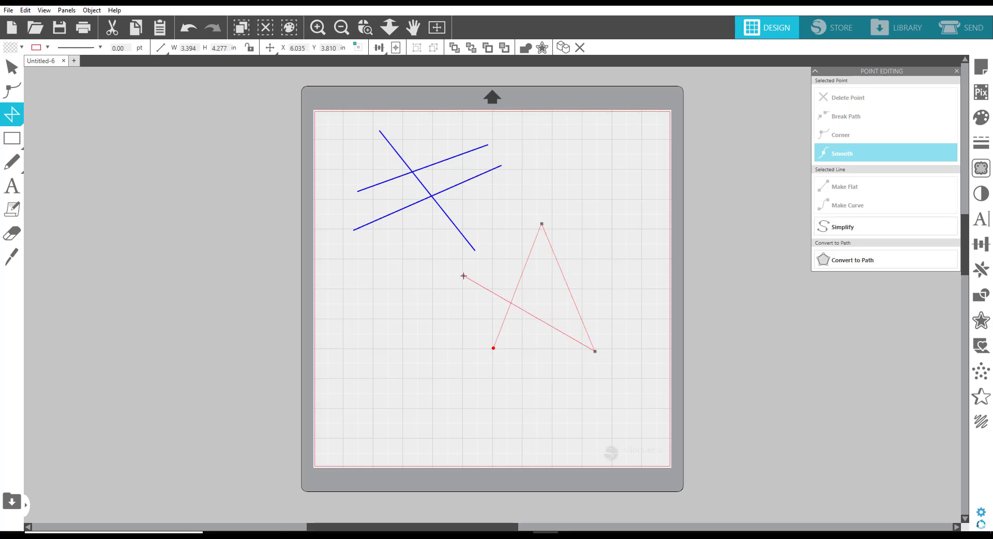
left_click(464, 276)
left_click(615, 267)
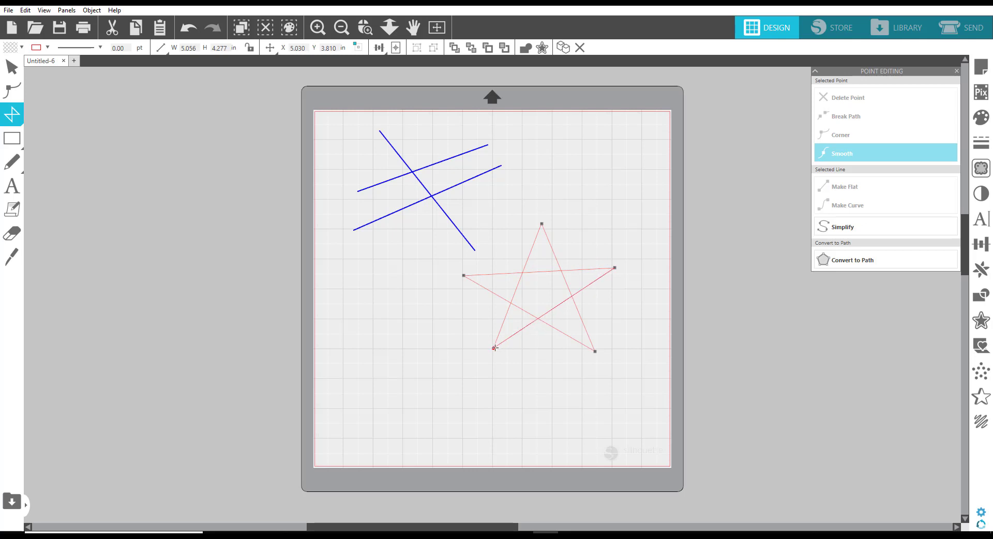
left_click(493, 348)
left_click(494, 349)
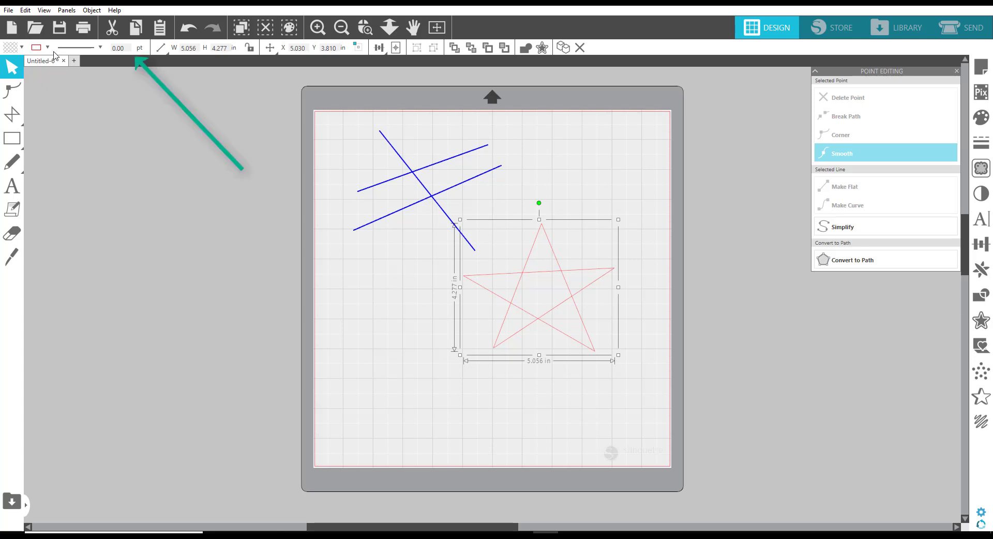
Step: Style the star's outline as 5 pt purple and move it left of the blue lines, over the mat's left edge
left_click(101, 41)
type("5")
key("Return")
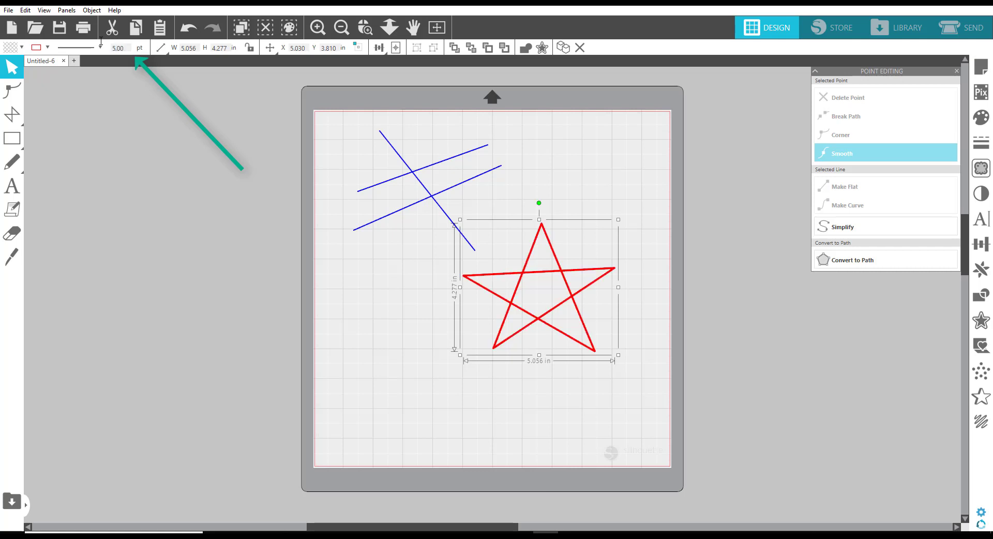
left_click(35, 48)
left_click(140, 82)
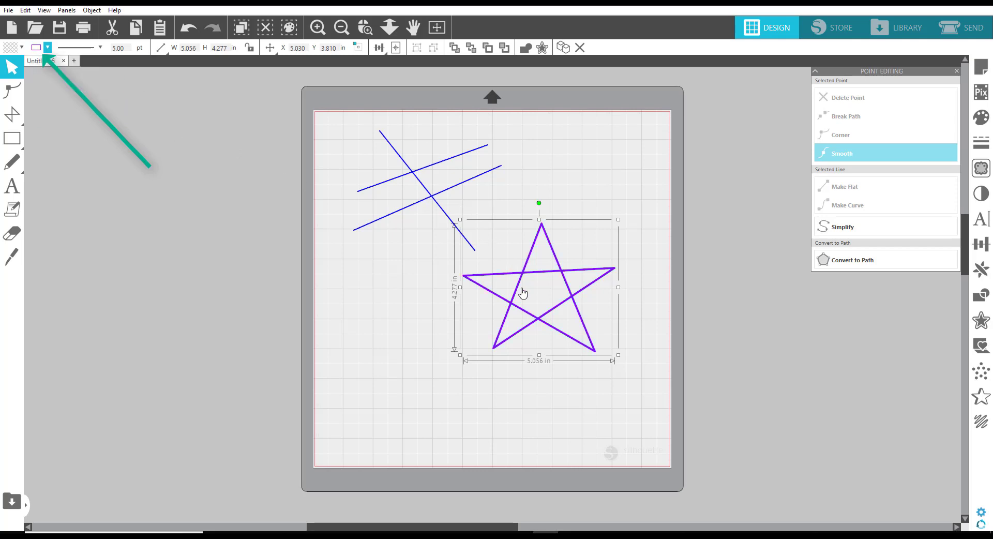
left_click_drag(480, 265, 215, 160)
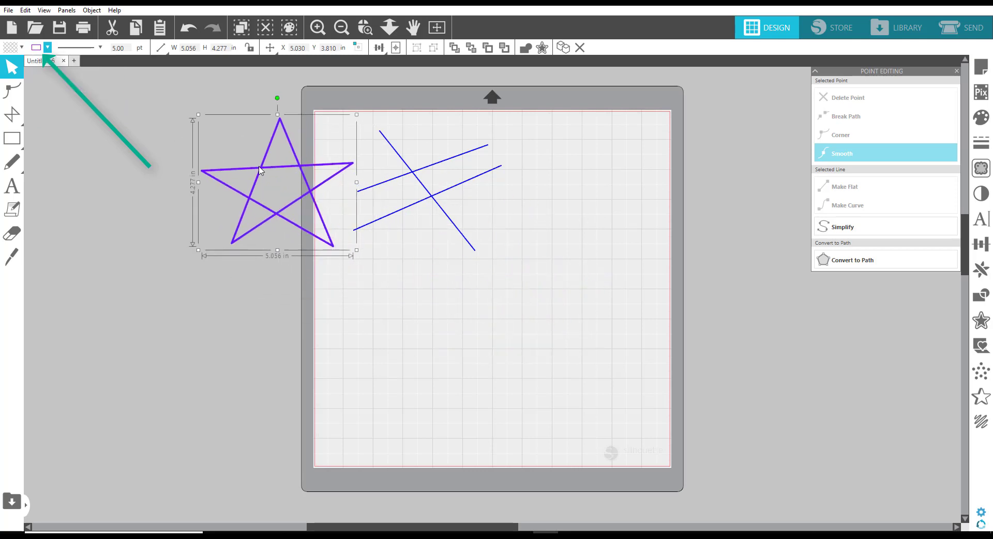
Step: Draw a closed, roundish curve shape about 4.99 by 4.96 in on the mat, below the blue lines
left_click(12, 114)
left_click(58, 119)
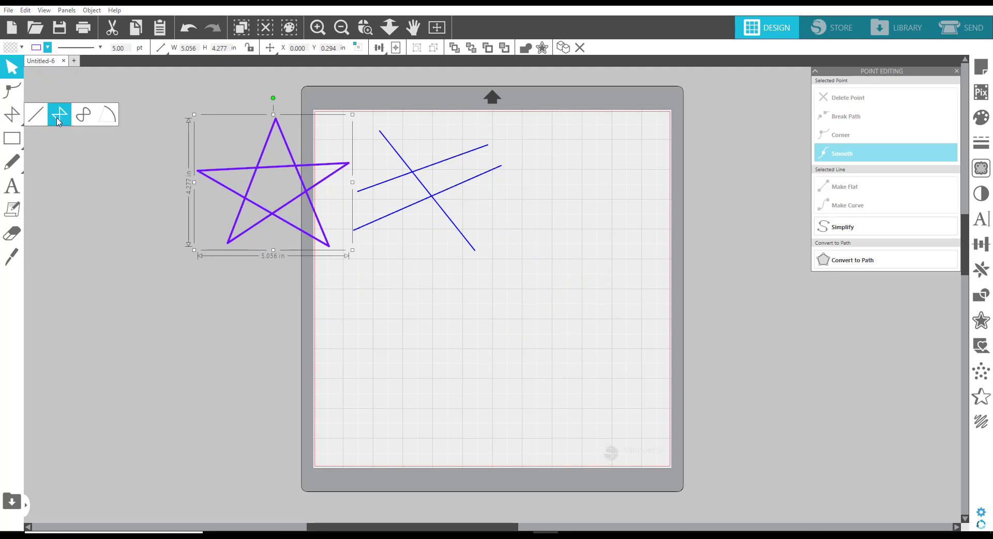
left_click(83, 115)
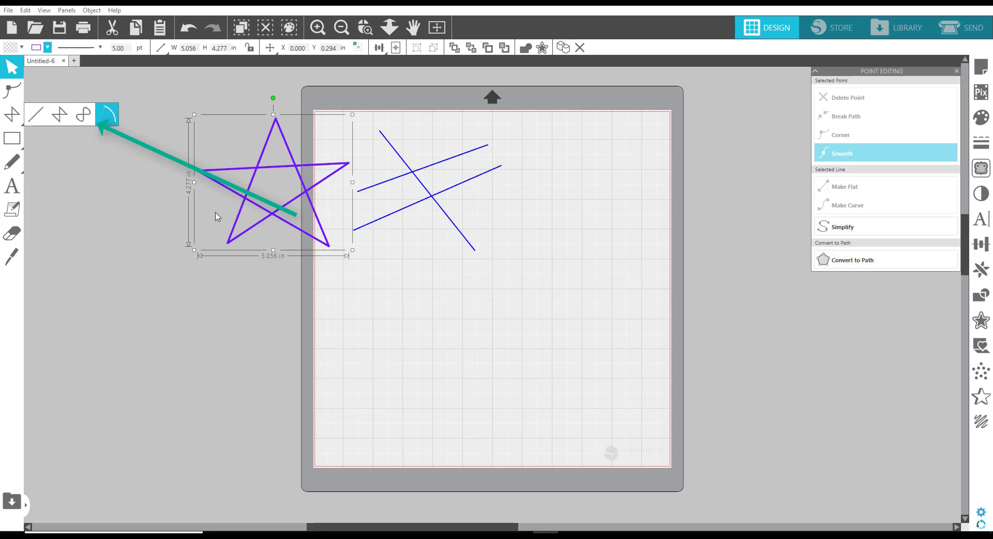
left_click(11, 114)
left_click(82, 116)
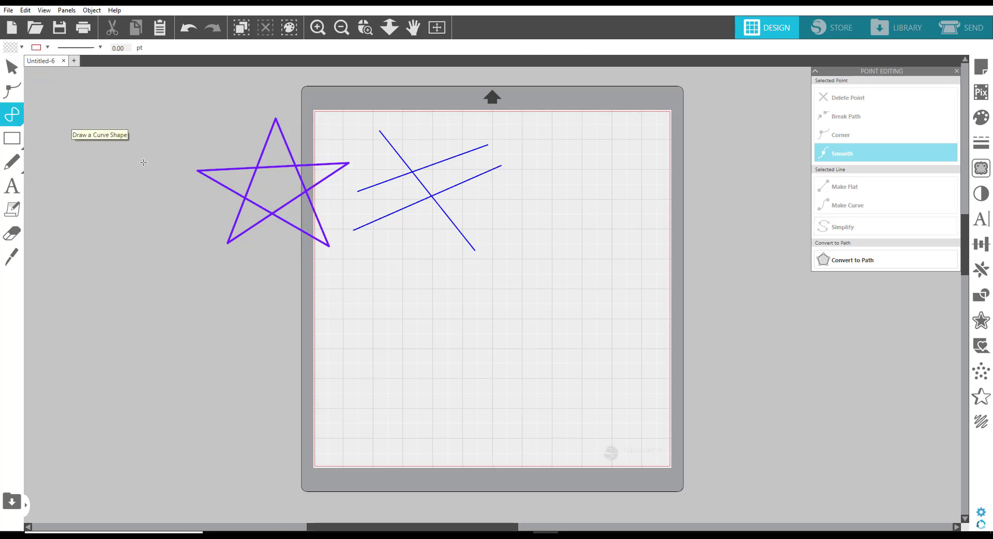
left_click(434, 351)
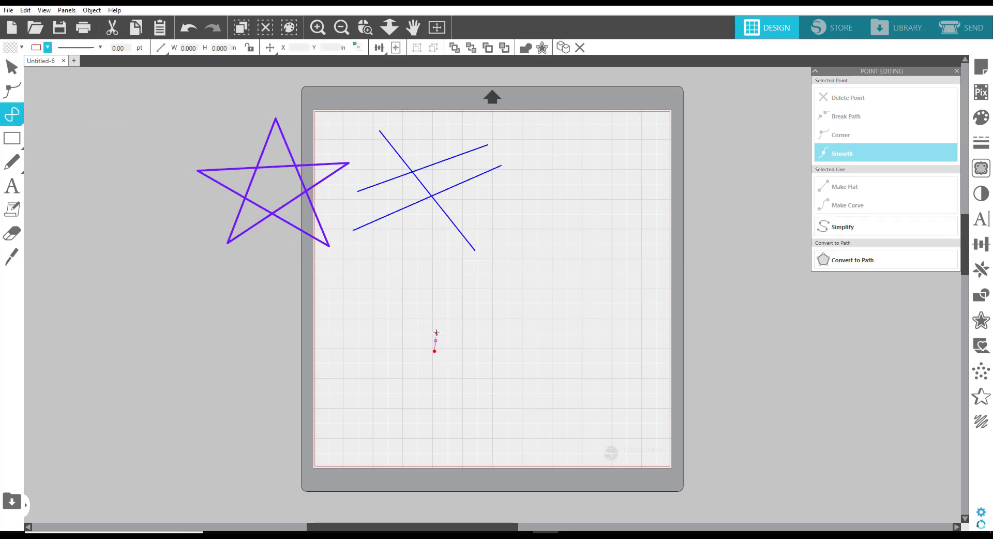
left_click(475, 289)
left_click(509, 279)
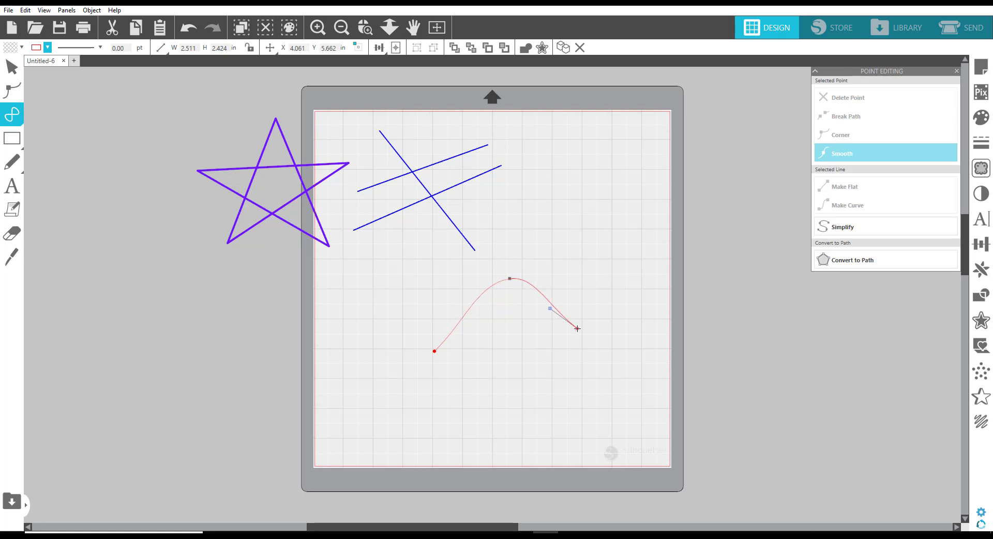
left_click(577, 328)
left_click(564, 409)
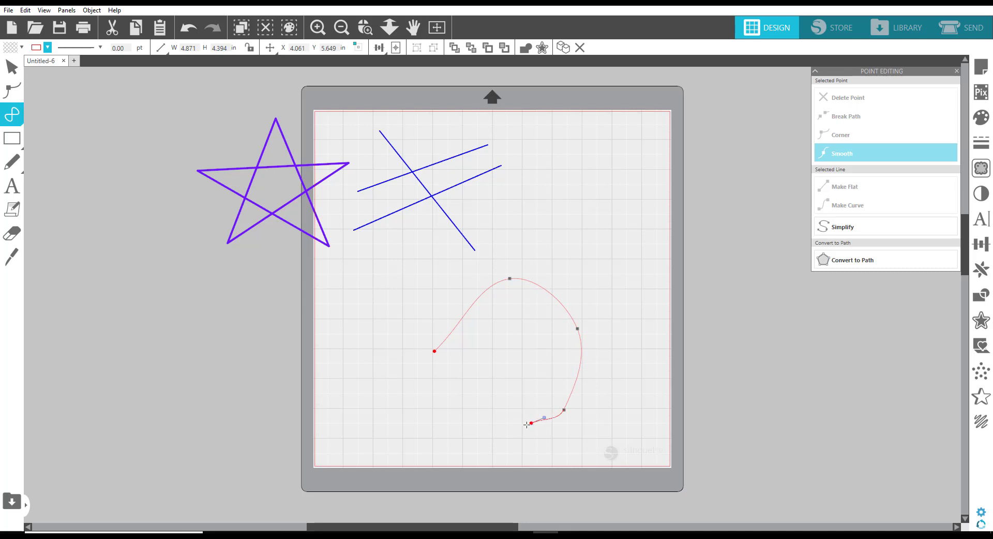
left_click(480, 419)
left_click(434, 352)
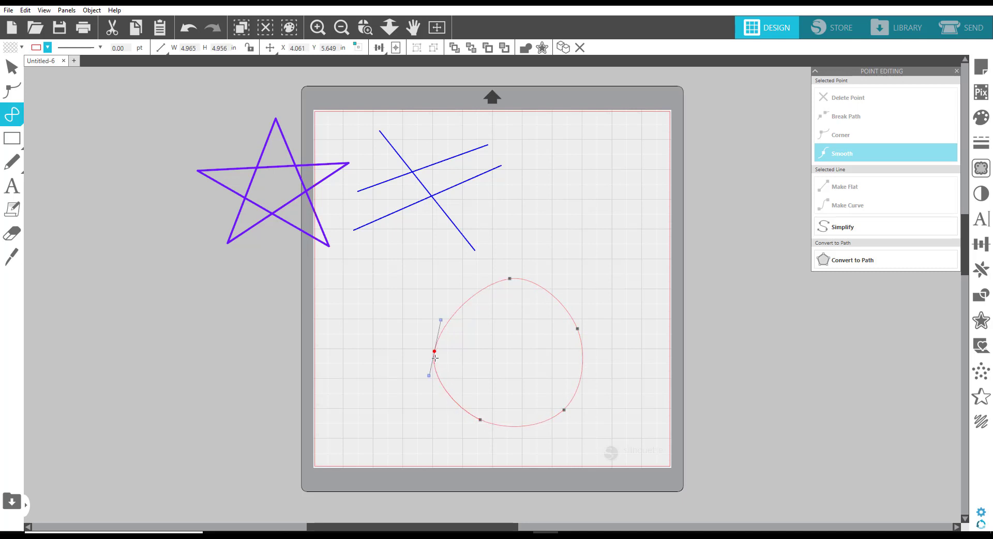
mouse_move(434, 357)
left_mouse_down()
mouse_move(437, 392)
mouse_move(439, 356)
left_mouse_up()
left_click(436, 354)
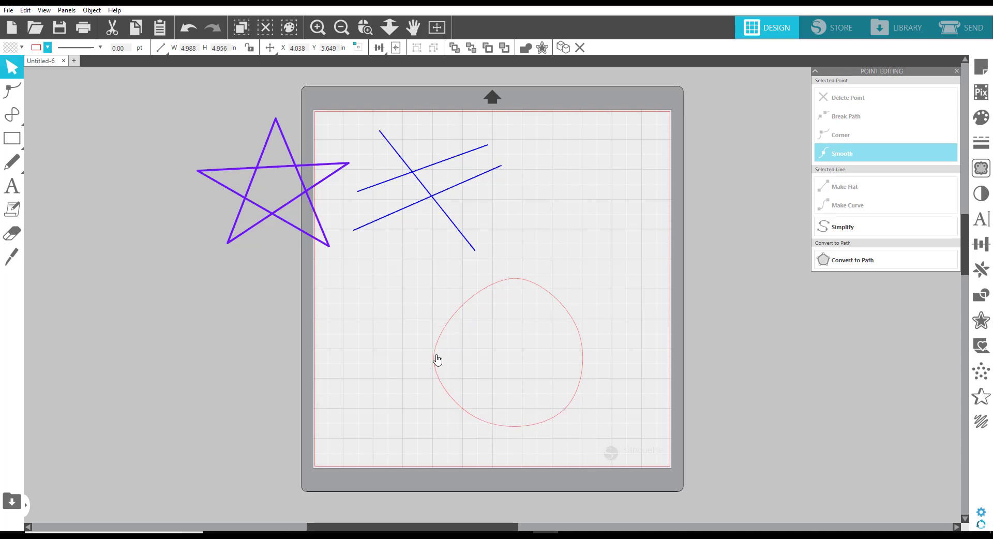
left_click(373, 342)
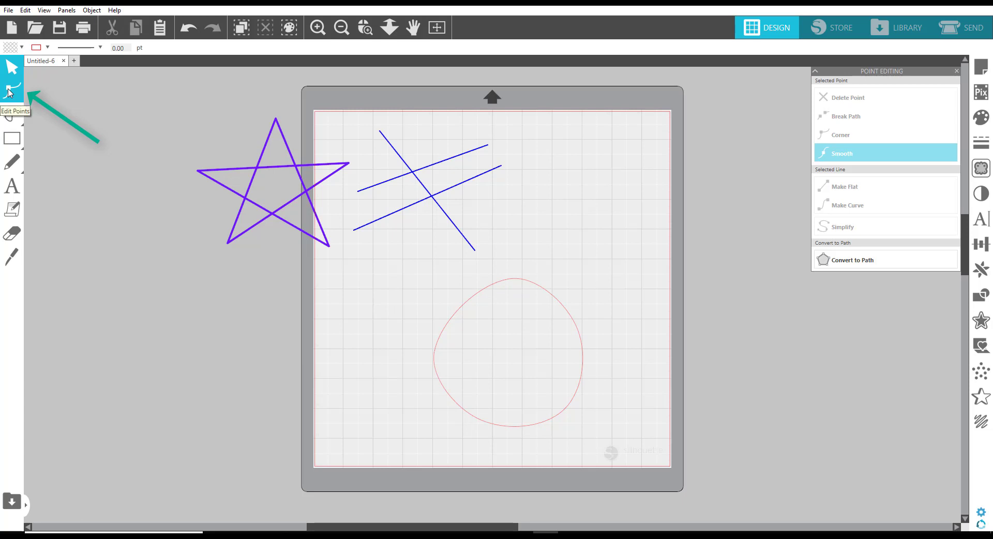
Step: Edit the round shape's points: shift its top point slightly left and down, and adjust that point's curve handle
double_click(513, 280)
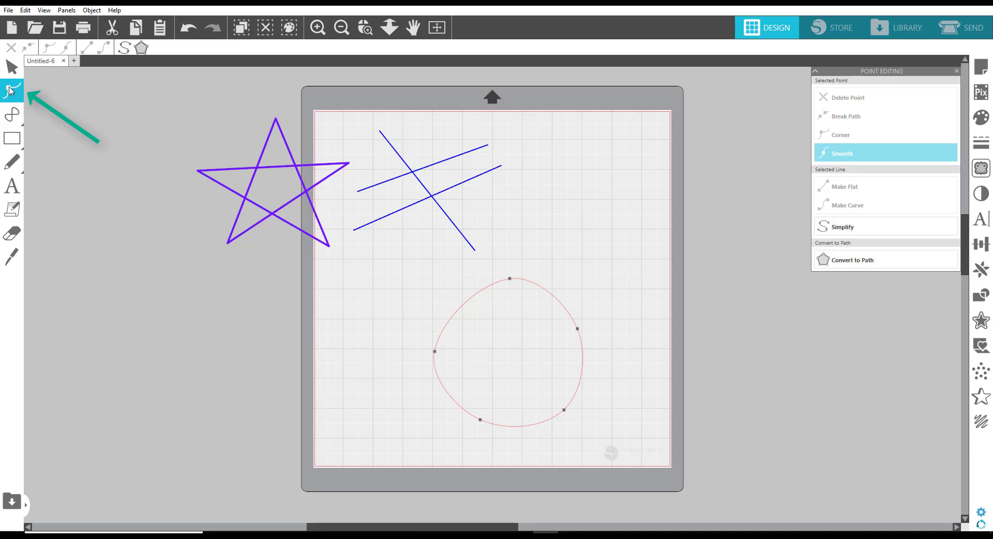
left_click(510, 279)
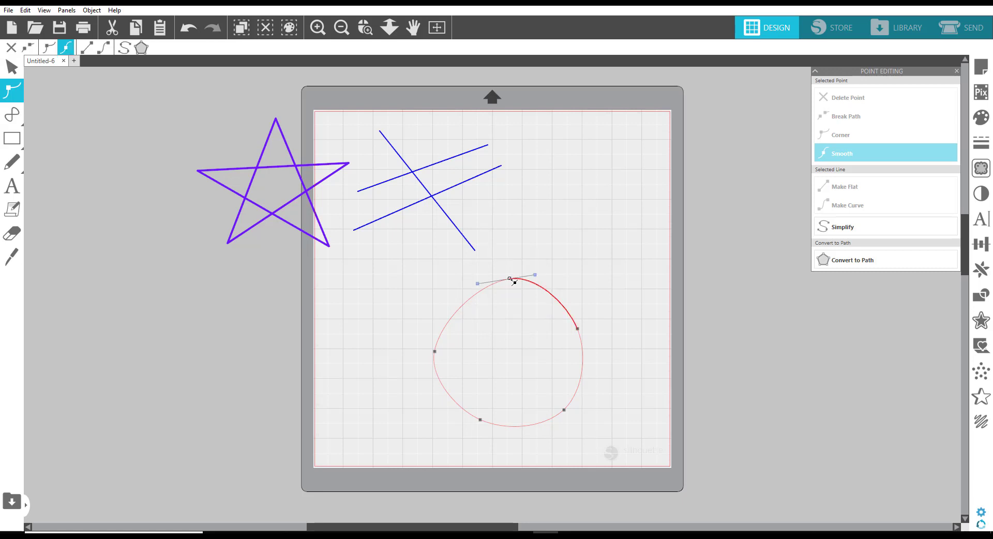
mouse_move(514, 282)
left_mouse_down()
mouse_move(508, 230)
mouse_move(500, 280)
left_mouse_up()
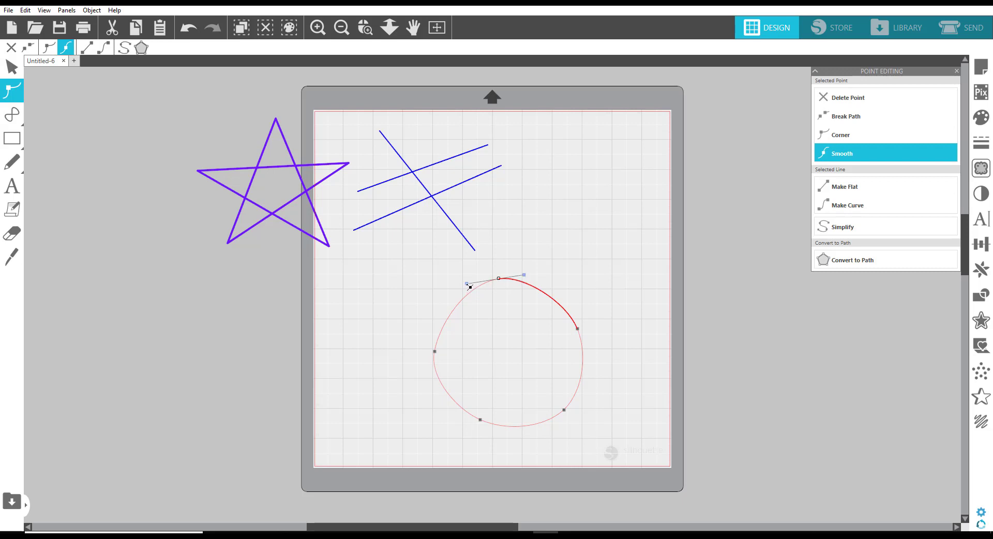
left_click_drag(468, 284, 503, 286)
left_click(614, 334)
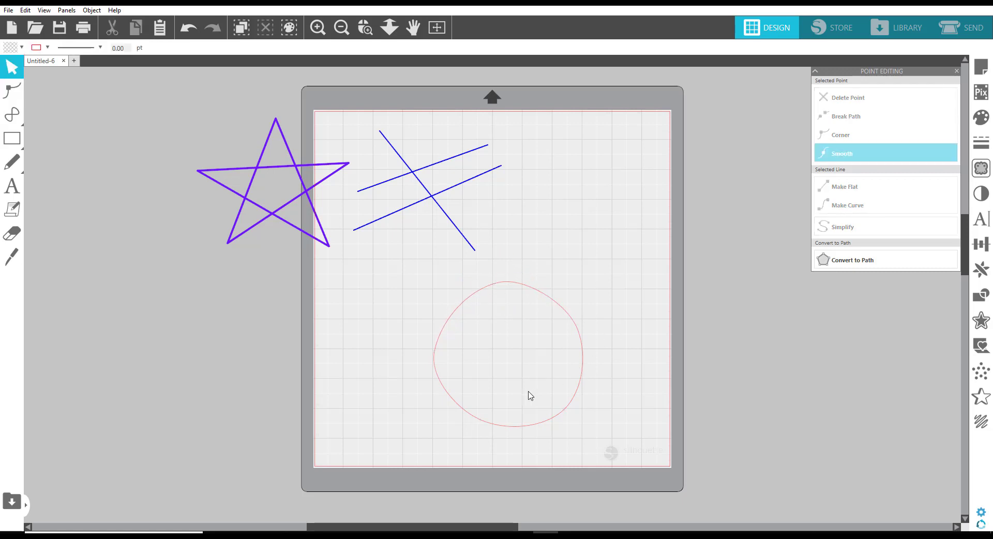
Step: Move the round shape's leftmost point slightly up and inward, adjusting its handle to even out the left side
left_click(436, 366)
left_click(423, 365)
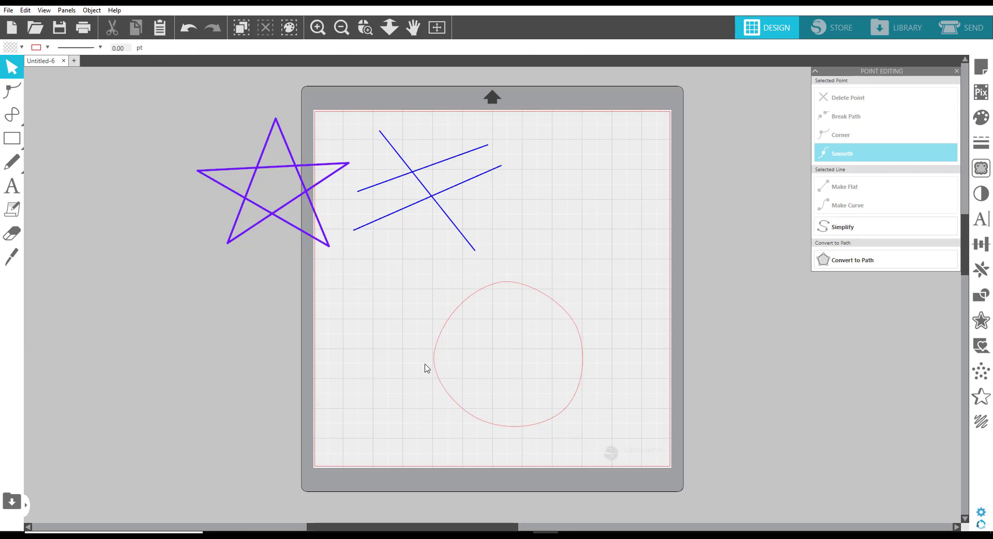
double_click(444, 393)
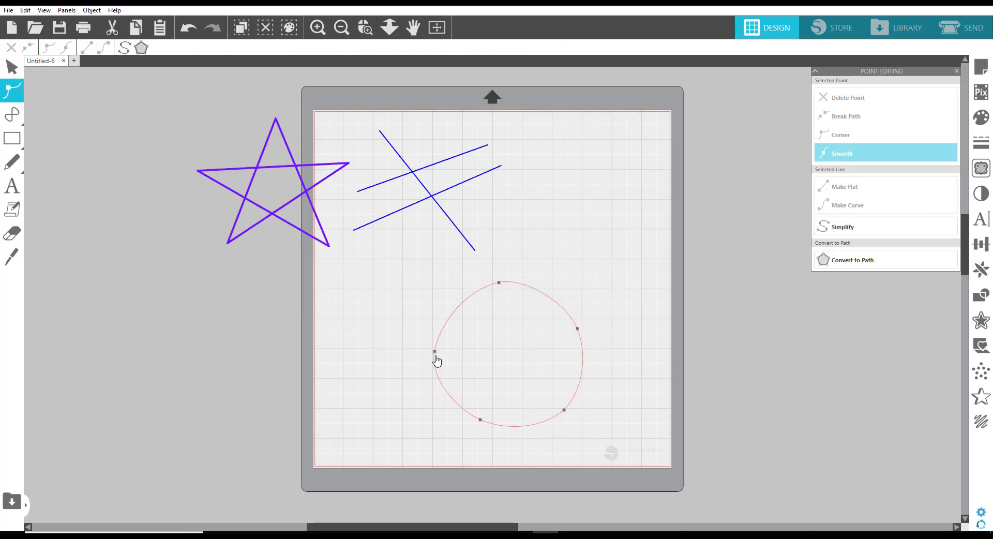
left_click_drag(435, 352, 433, 378)
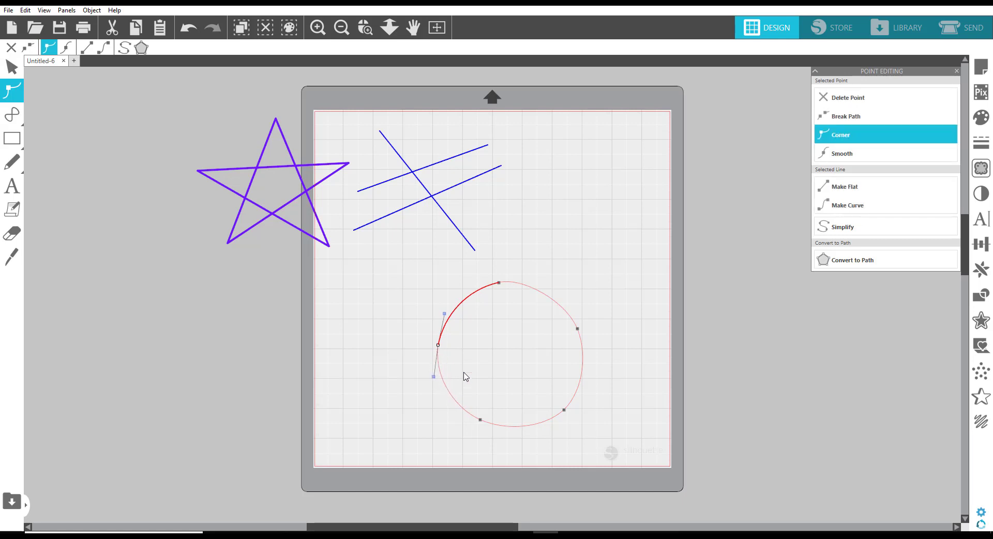
left_click(482, 365)
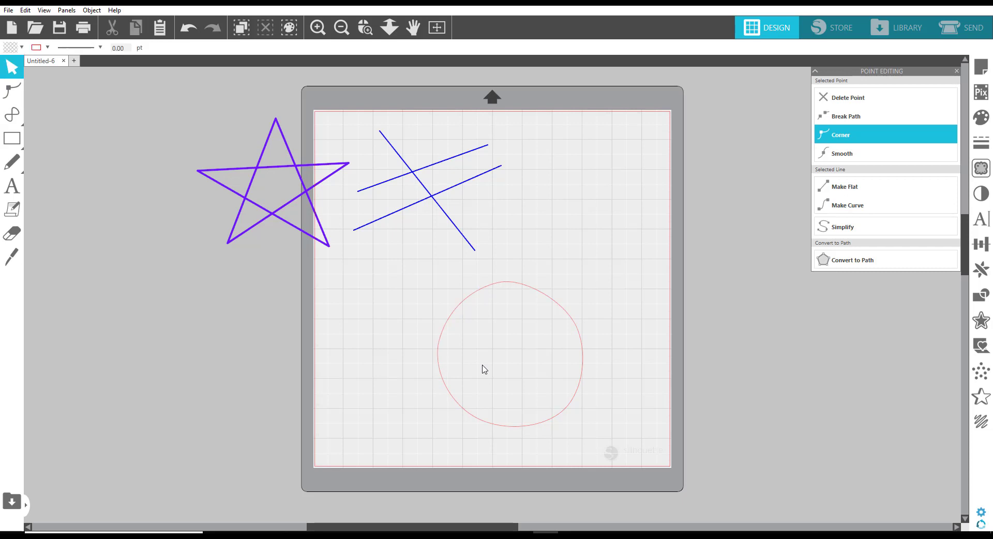
Step: Add a point on the round shape's upper-right edge and adjust it to make that arc rounder
double_click(457, 407)
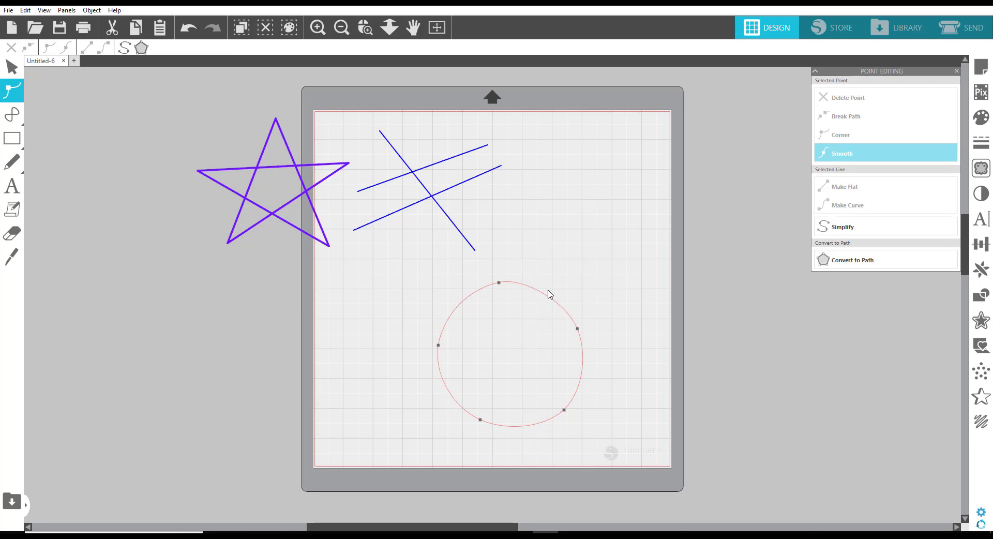
mouse_move(538, 258)
left_mouse_down()
mouse_move(510, 275)
mouse_move(577, 316)
left_mouse_up()
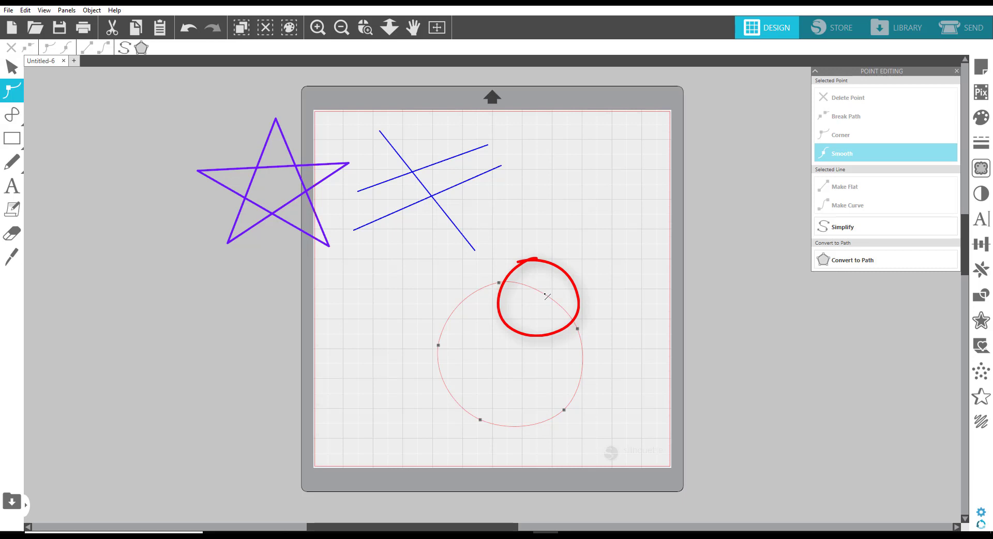
left_click(545, 295)
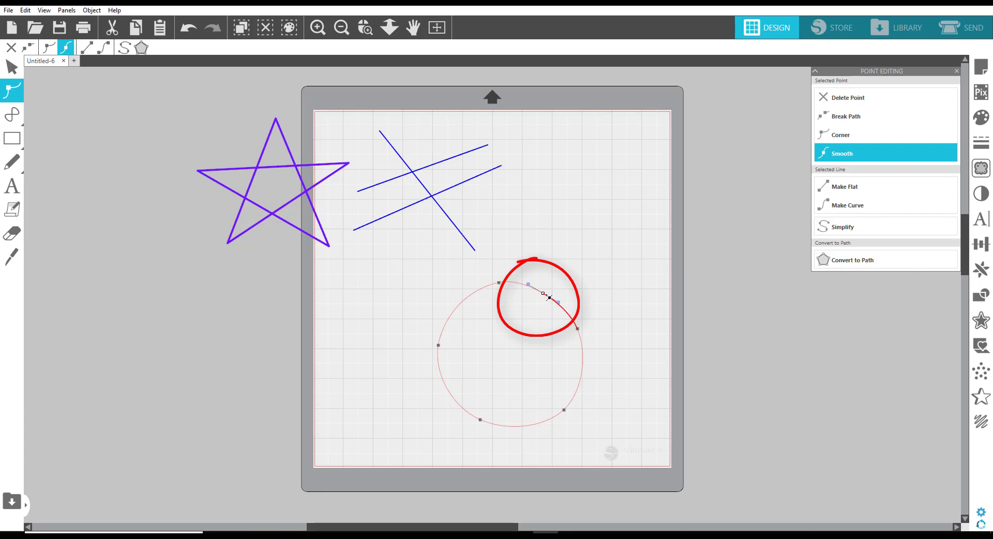
left_click_drag(548, 294, 534, 284)
left_click(574, 275)
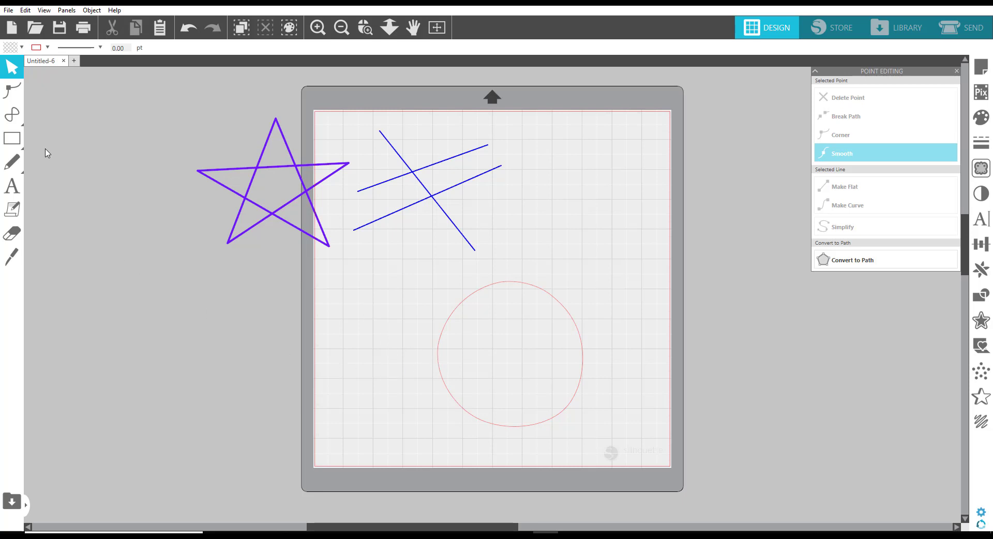
Step: Draw a closed heart with the curve shape tool, about 3.22 by 2.91 in, right of the blue lines
mouse_move(11, 142)
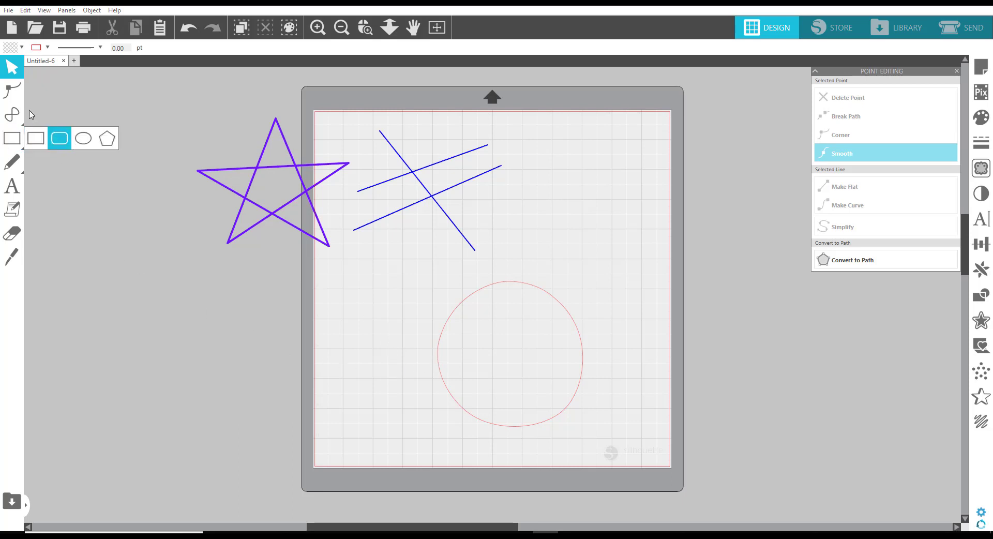
mouse_move(12, 113)
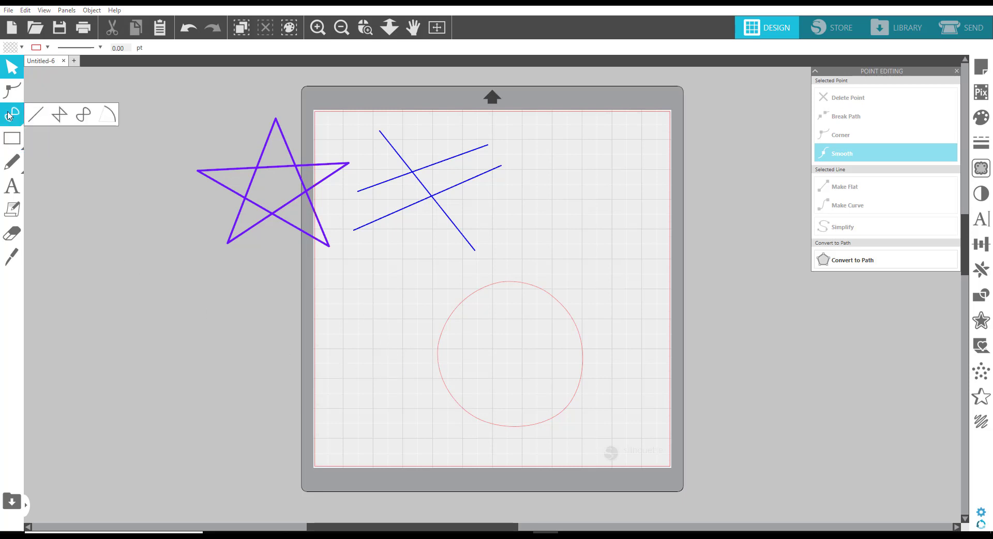
left_click(83, 120)
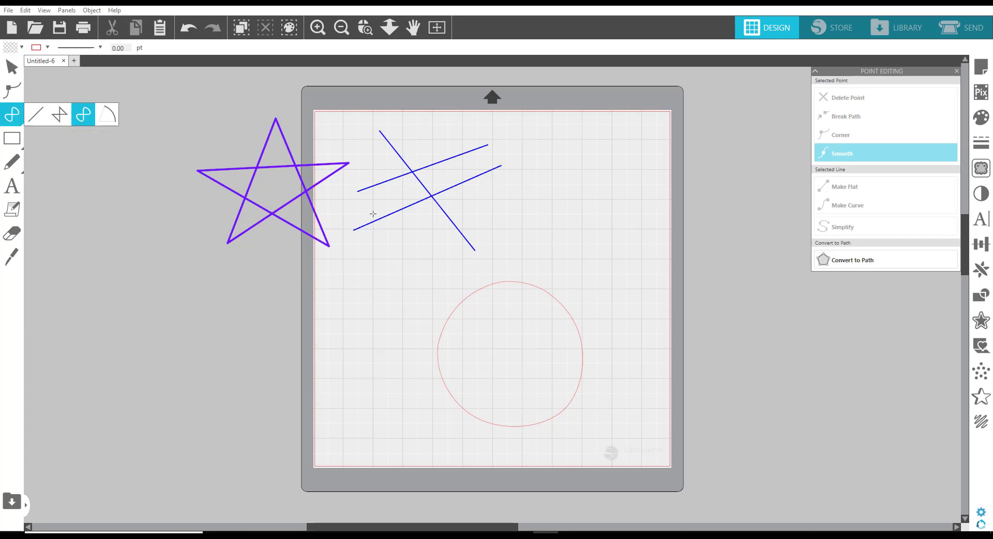
left_click(594, 217)
left_click(542, 157)
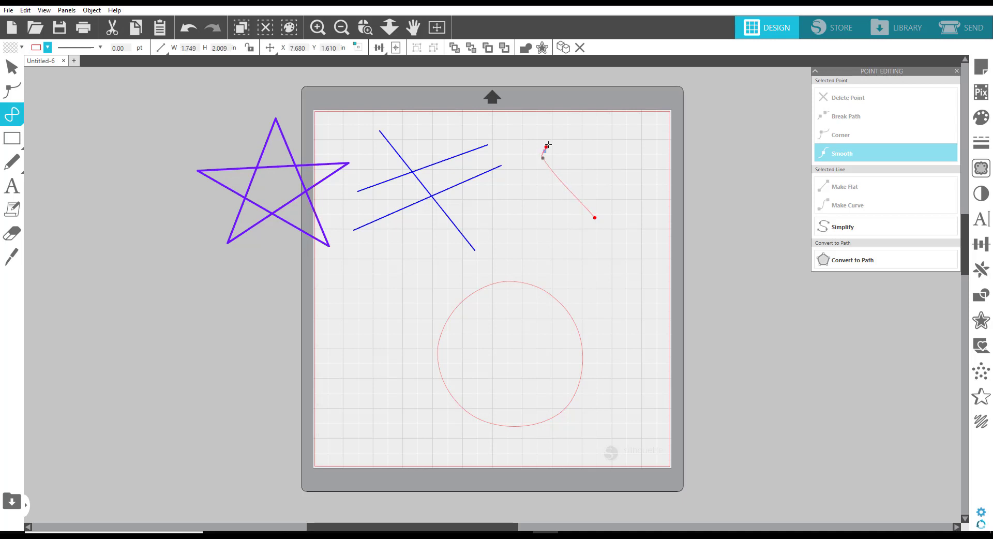
left_click(574, 137)
left_click(595, 156)
left_click(604, 134)
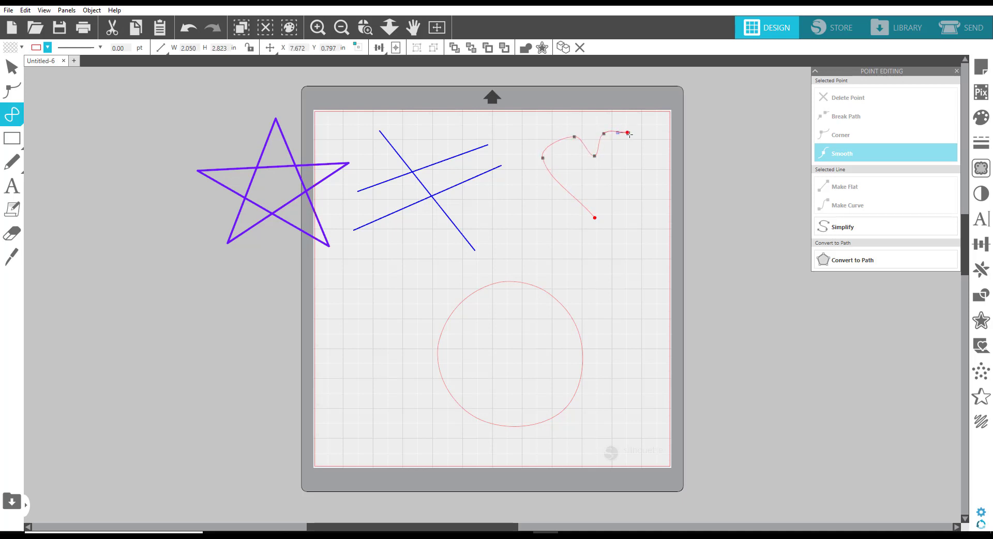
left_click(637, 137)
left_click(628, 172)
left_click(595, 218)
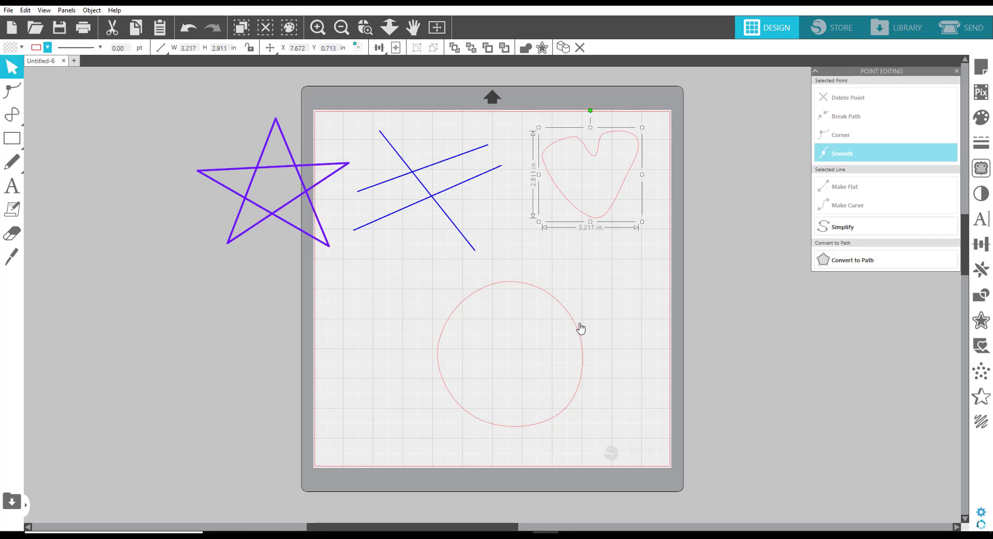
Step: Reshape the heart by pulling its bottom point into a sharp tip and adjusting the right-side and right-lobe points
double_click(596, 219)
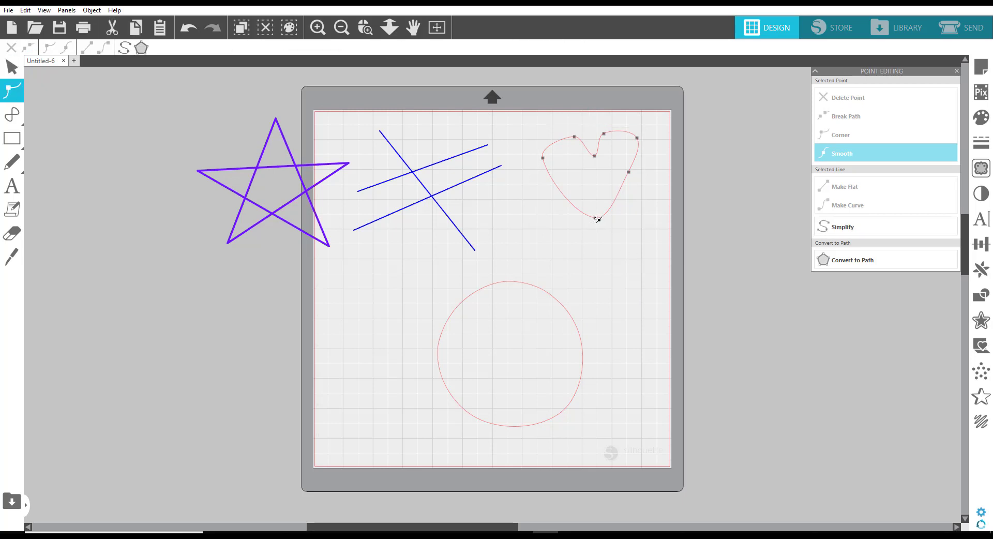
mouse_move(597, 219)
left_mouse_down()
mouse_move(580, 210)
mouse_move(613, 208)
left_mouse_up()
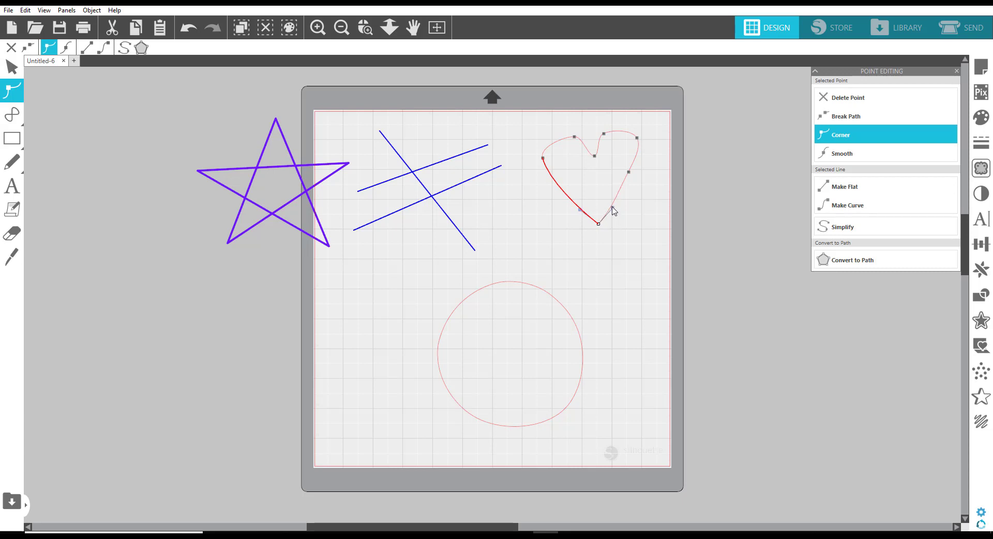
left_click_drag(632, 176, 637, 178)
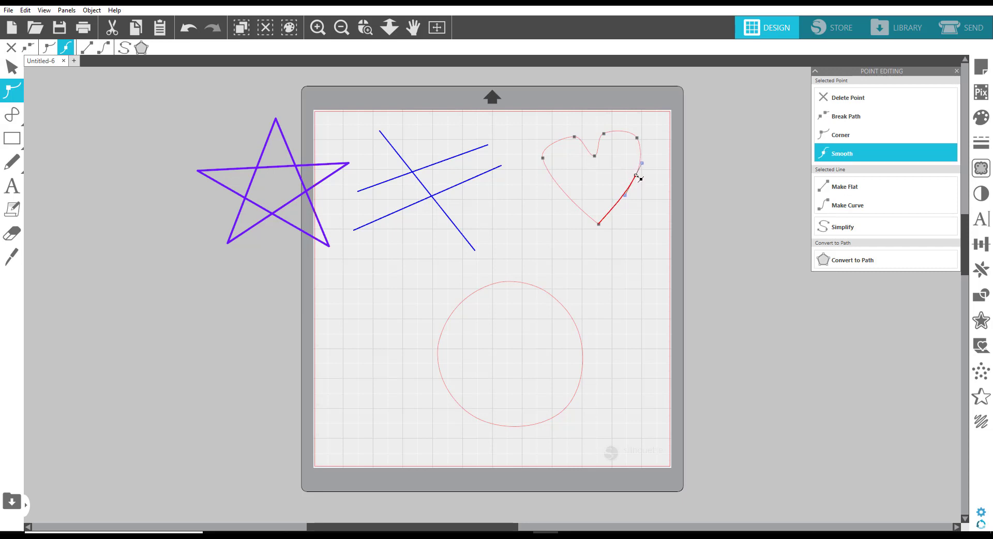
left_click(607, 134)
left_click_drag(607, 133, 608, 133)
left_click(634, 219)
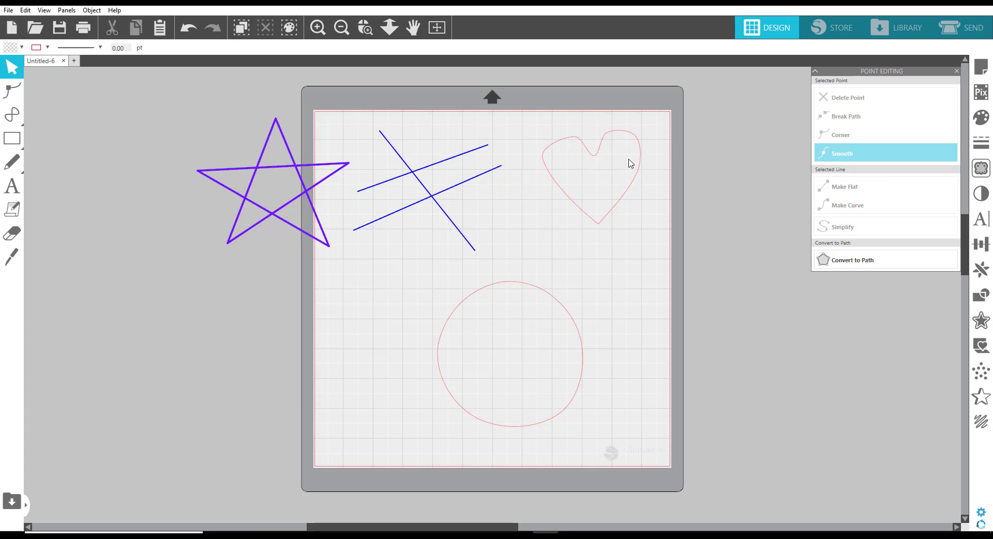
Step: Add a point to the heart's left lobe, pull it outward to round the lobe, and adjust the centre dip
double_click(594, 162)
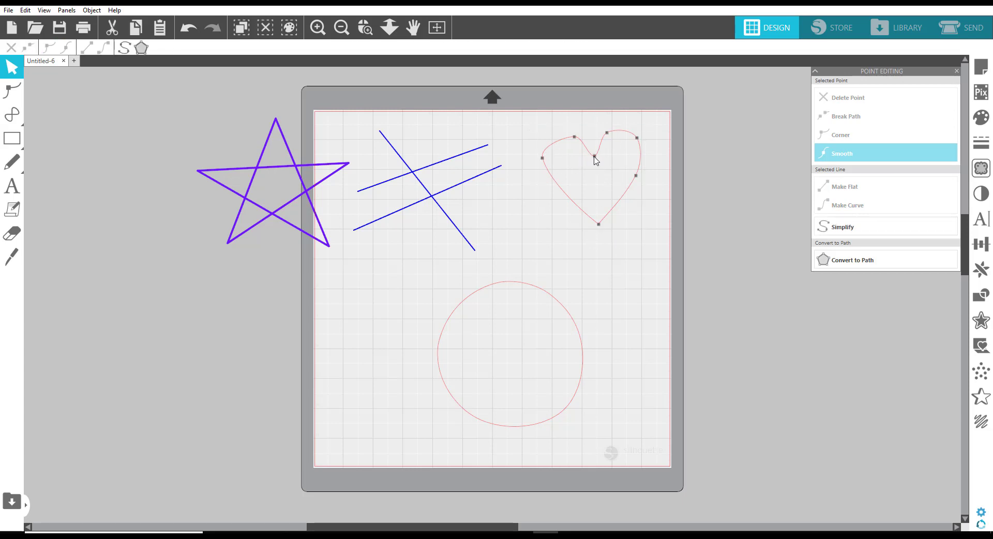
left_click(558, 144)
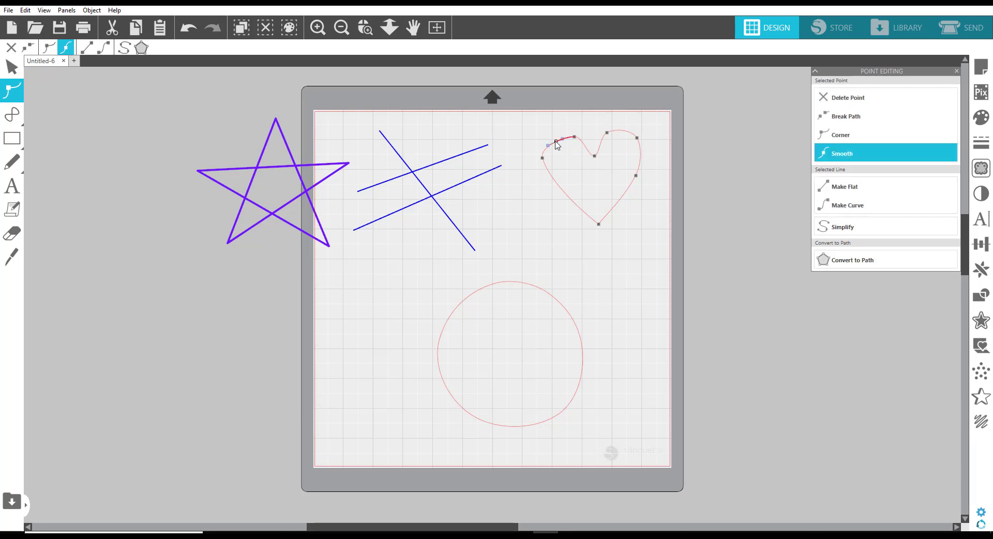
left_click_drag(555, 140, 551, 136)
left_click_drag(563, 133, 562, 132)
left_click(594, 156)
left_click_drag(588, 159, 593, 159)
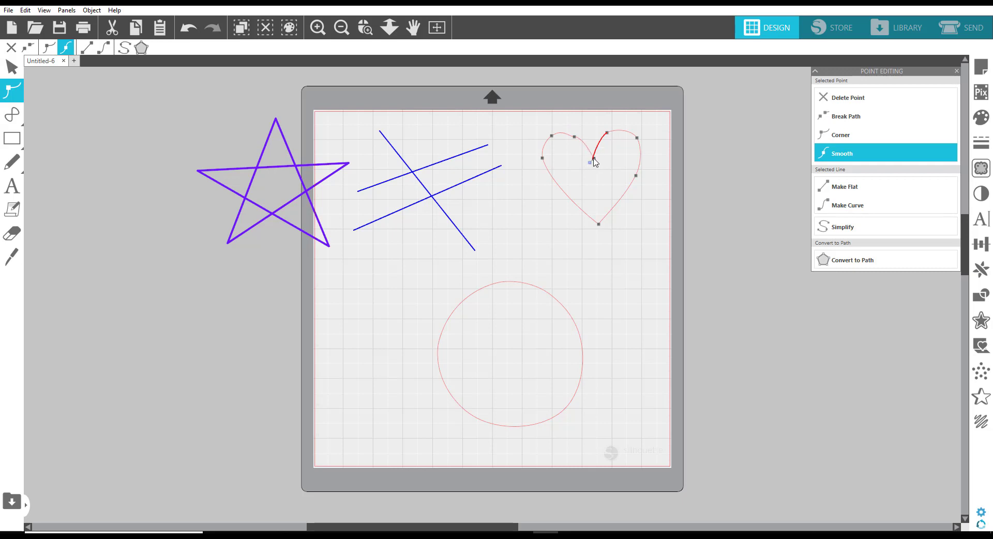
left_click(575, 133)
key("Escape")
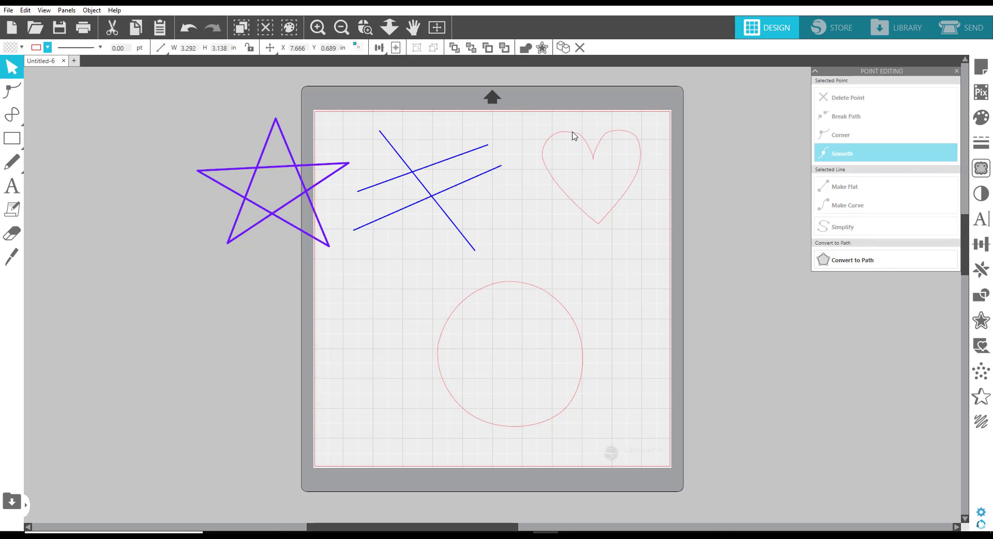
Step: Move the round shape and the heart off the mat, over to the area around the purple star
double_click(573, 133)
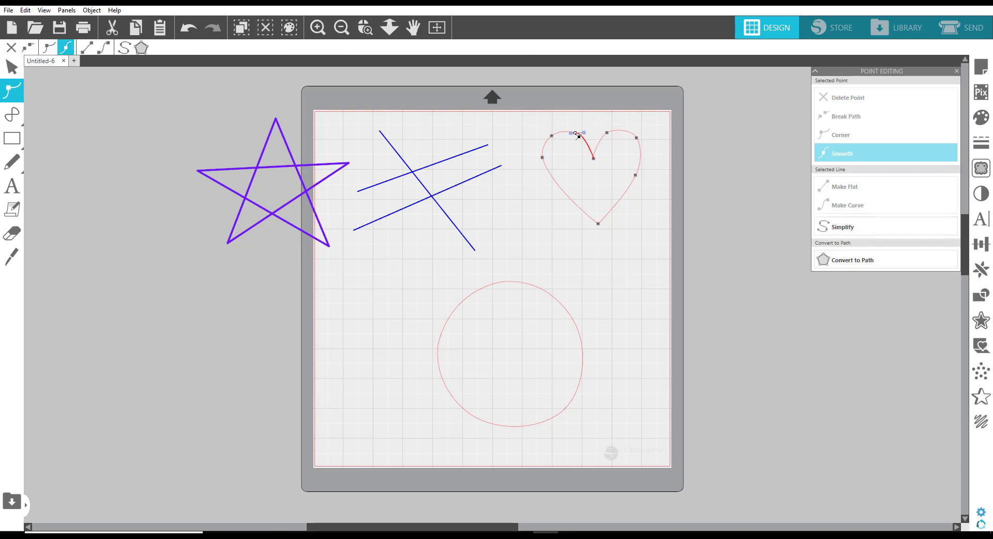
key("Escape")
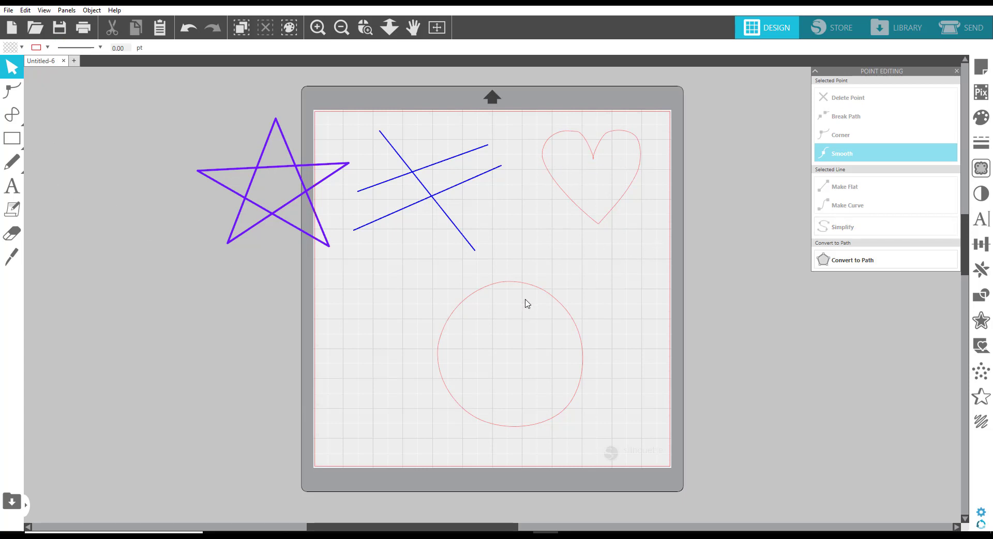
left_click_drag(522, 288, 188, 113)
left_click(211, 127)
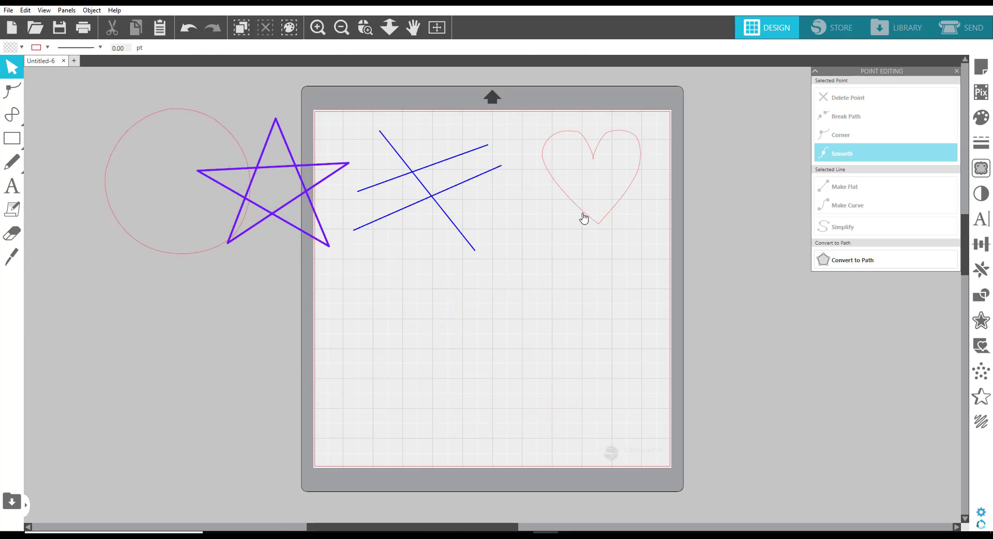
left_click_drag(584, 219, 206, 227)
Step: Draw an arc with the Arc tool, with a radius of about 4.09 in, curving downward across the mat's lower half
left_click(11, 117)
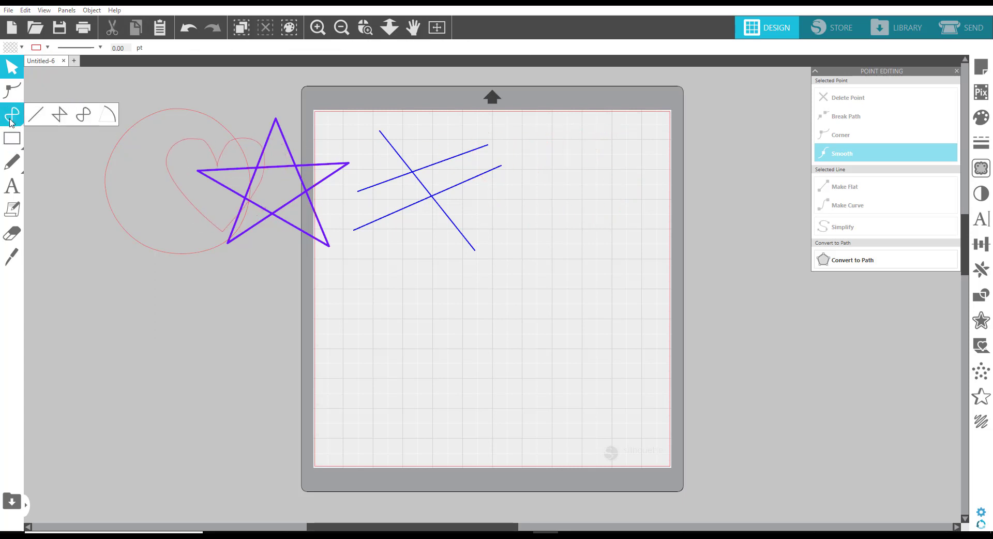
left_click(112, 122)
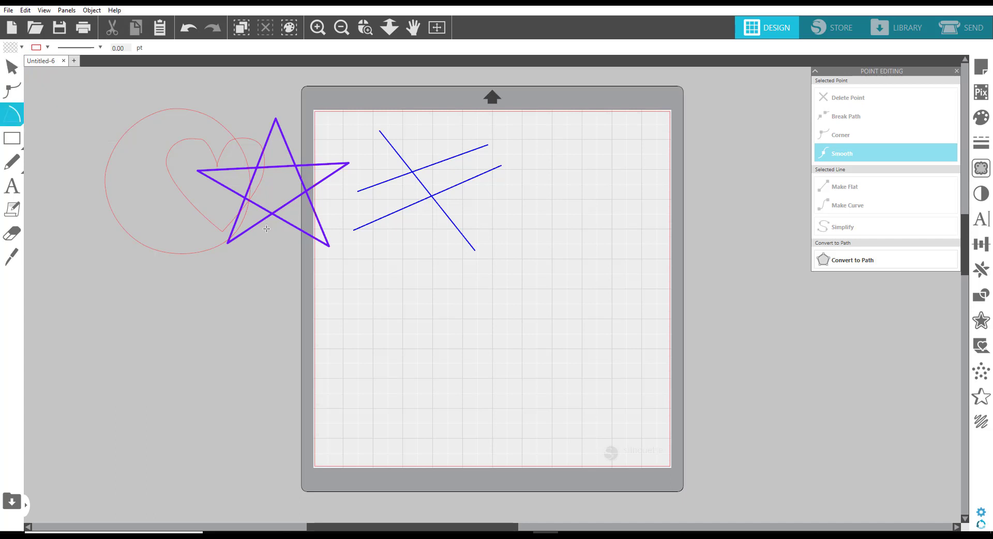
left_click(450, 286)
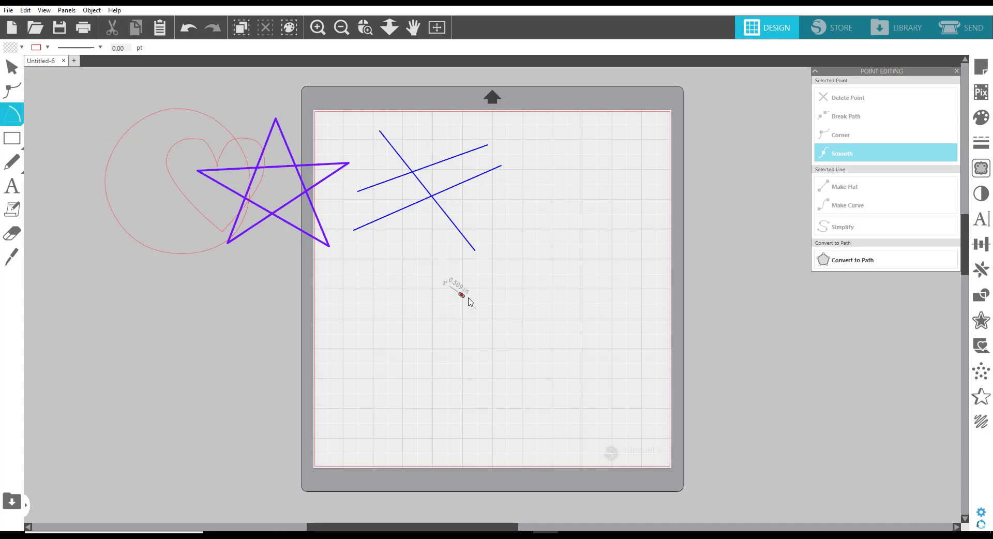
left_click(563, 330)
left_click(364, 329)
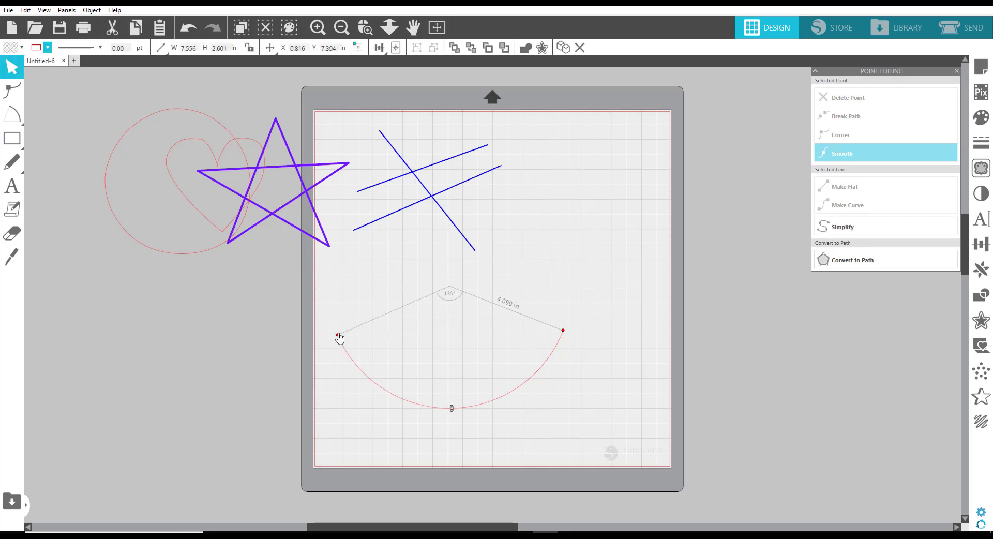
left_click(565, 280)
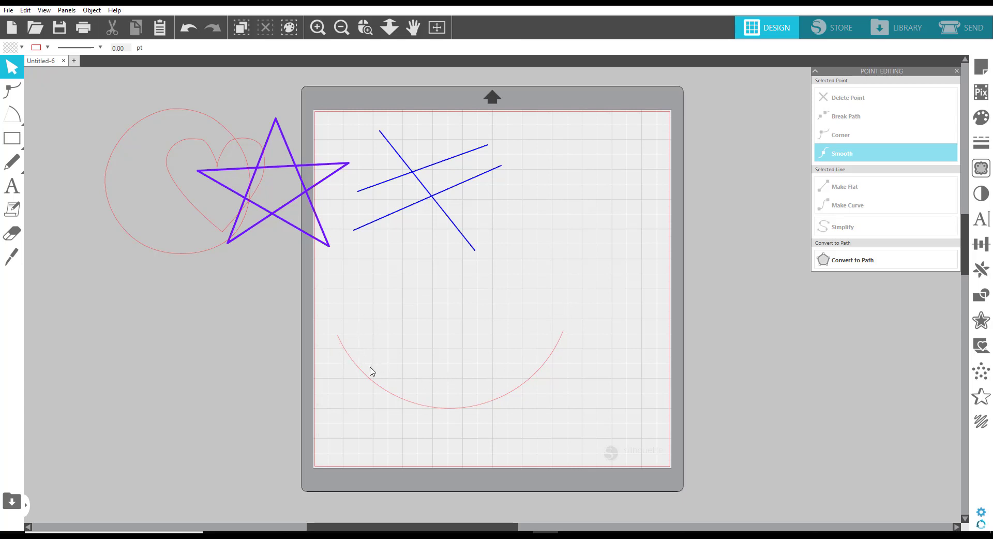
Step: Delete the arc and all remaining lines and shapes so the page is empty
left_click(372, 386)
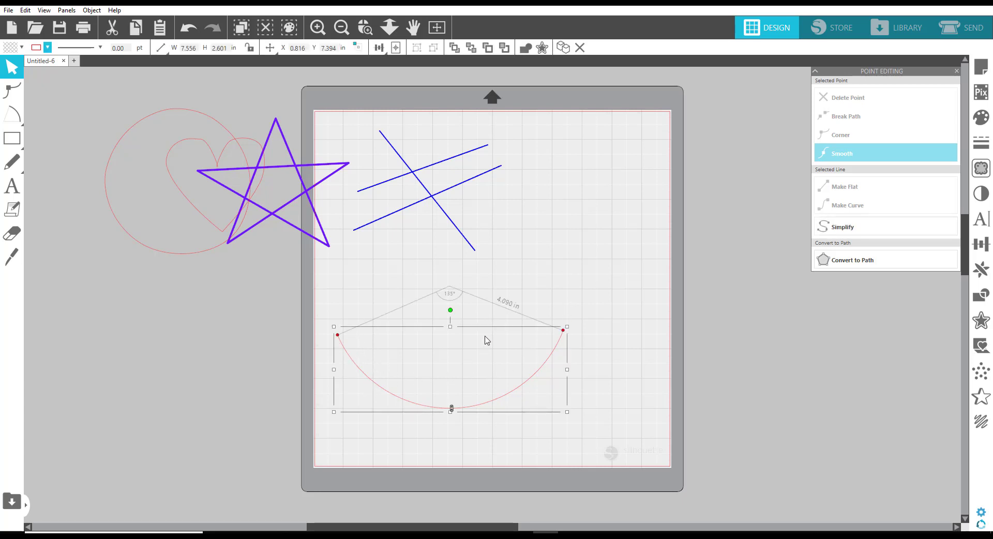
key("Delete")
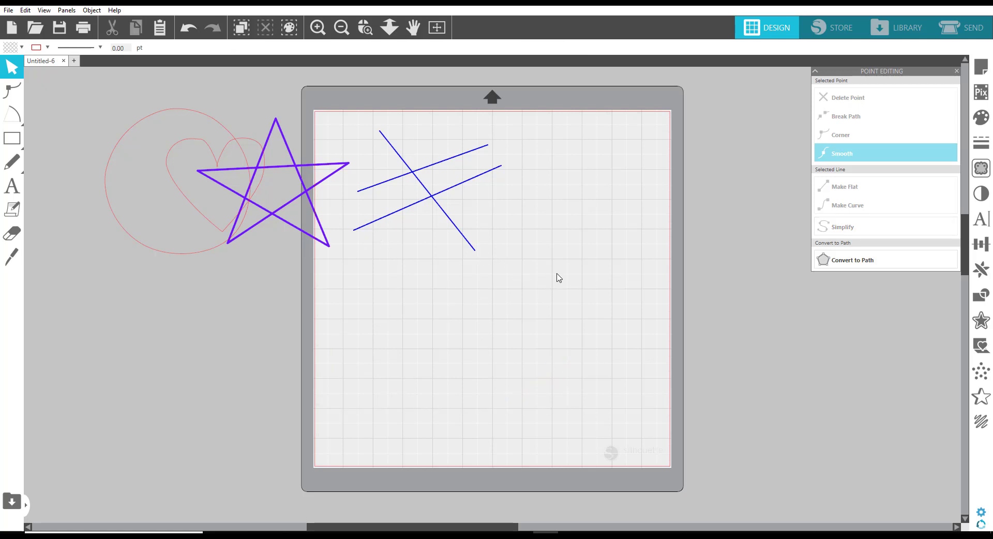
left_click_drag(566, 269, 63, 112)
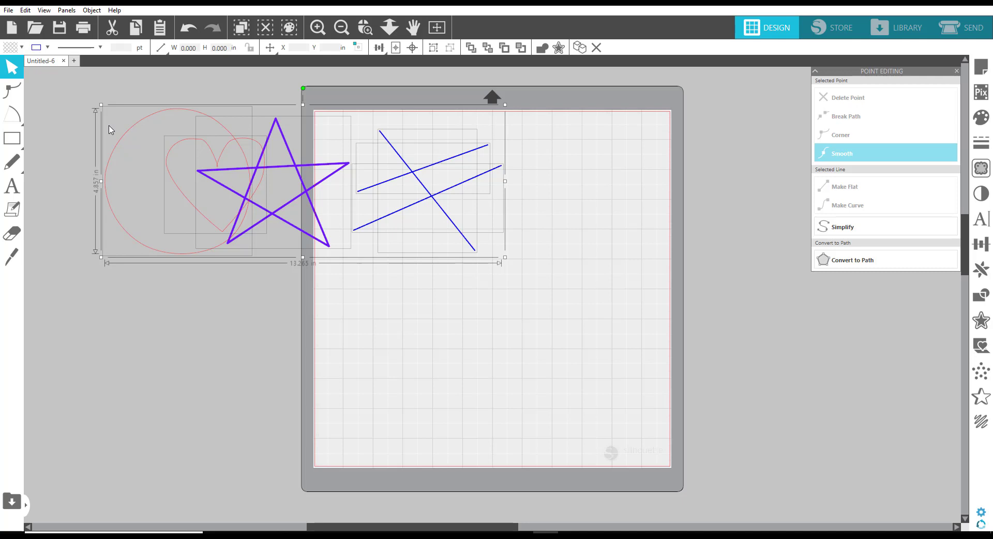
key("Delete")
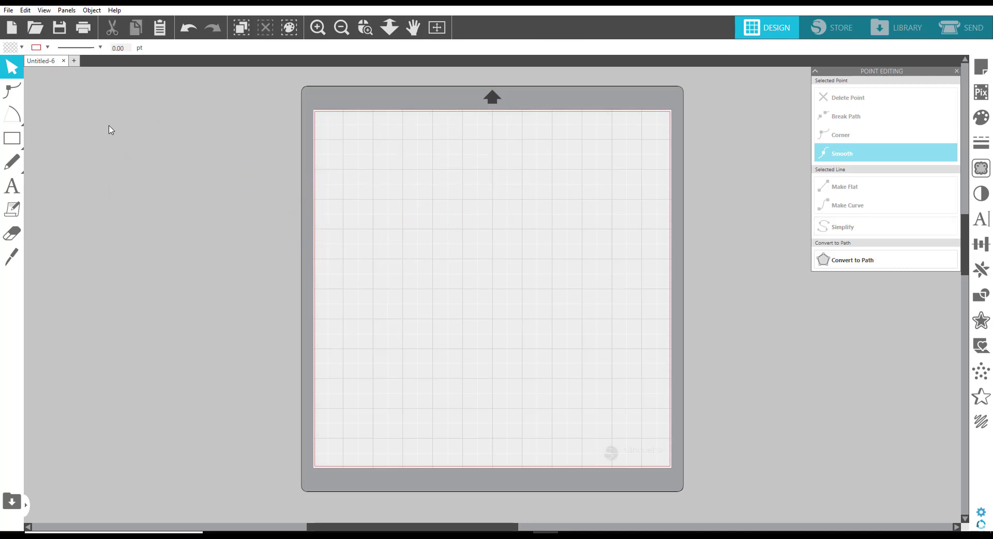
Step: Draw a rectangle about 5.26 by 2.37 in near the mat's upper-left corner
left_click(21, 140)
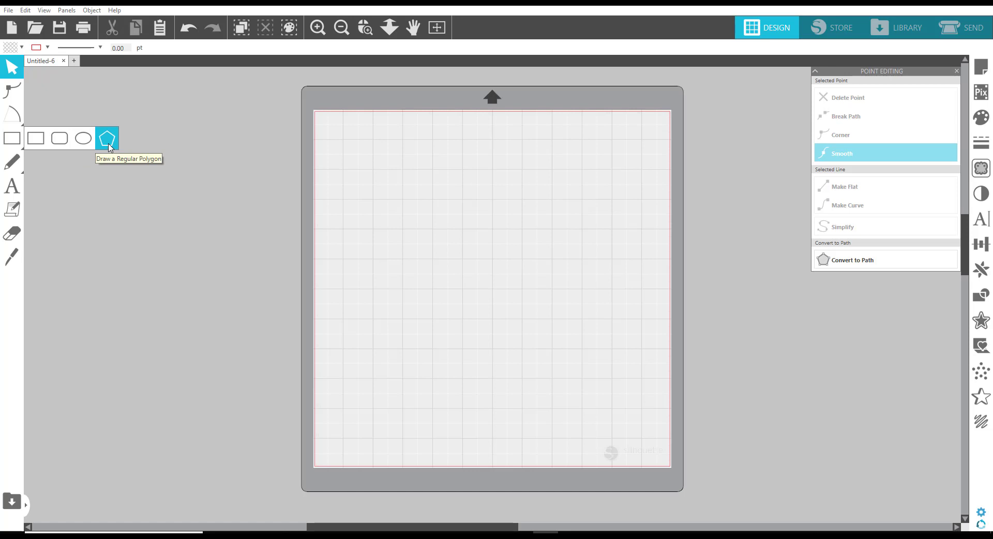
left_click(43, 145)
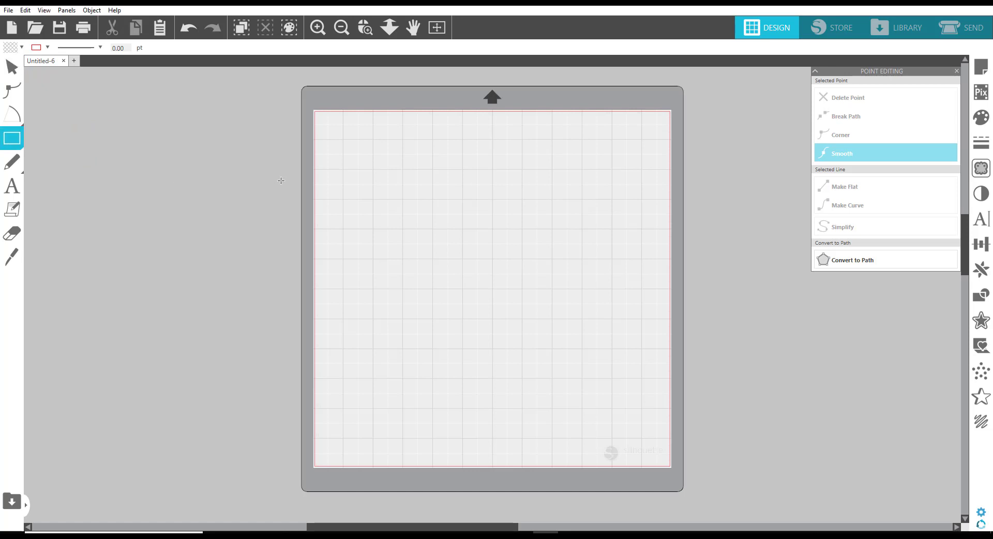
left_click_drag(352, 133, 511, 208)
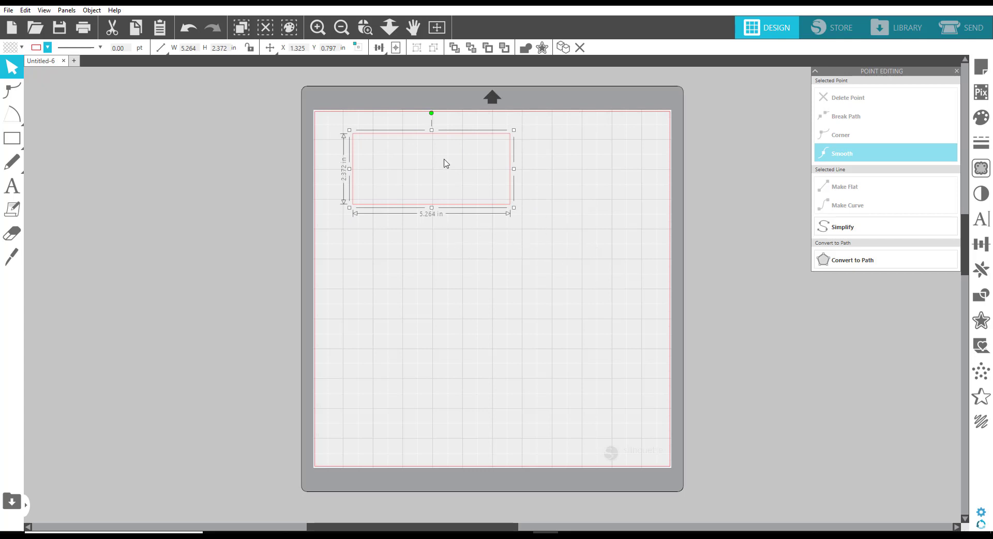
Step: Set the default fill style in the preferences to Solid Fill
left_click(25, 11)
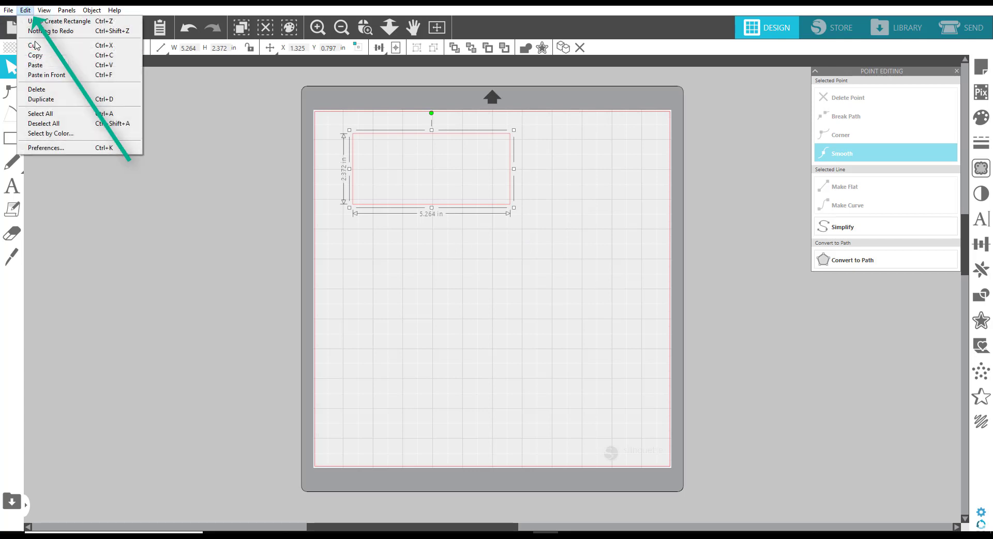
left_click(57, 149)
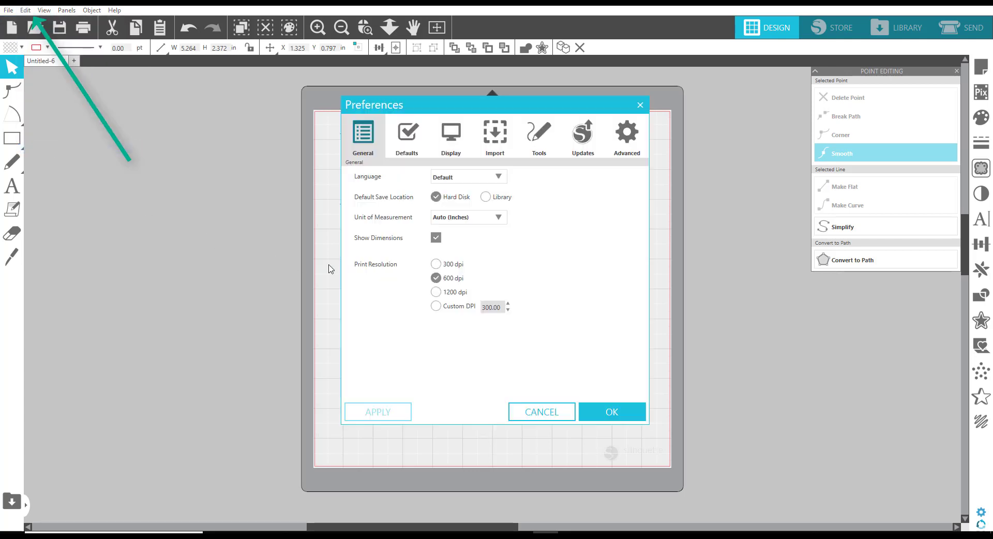
left_click(407, 137)
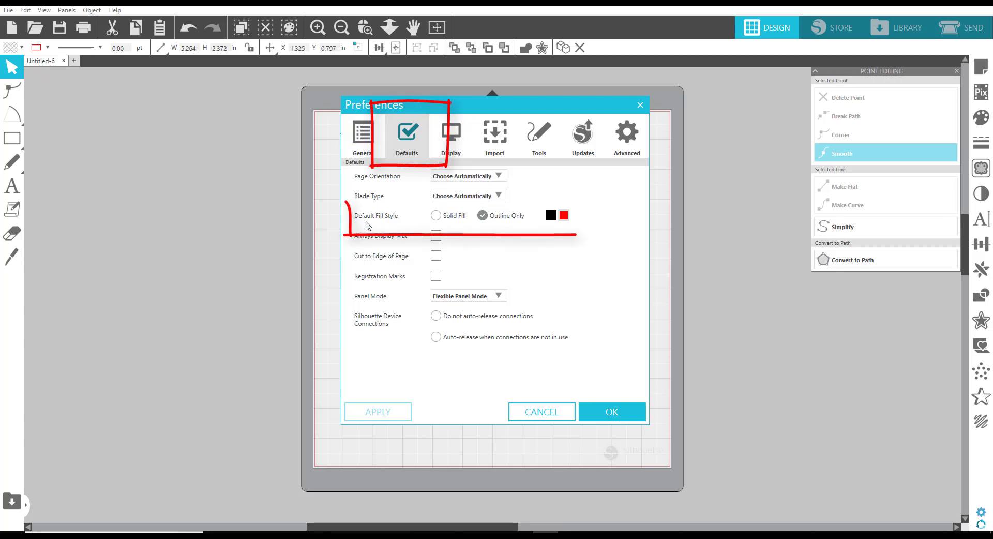
left_click(436, 216)
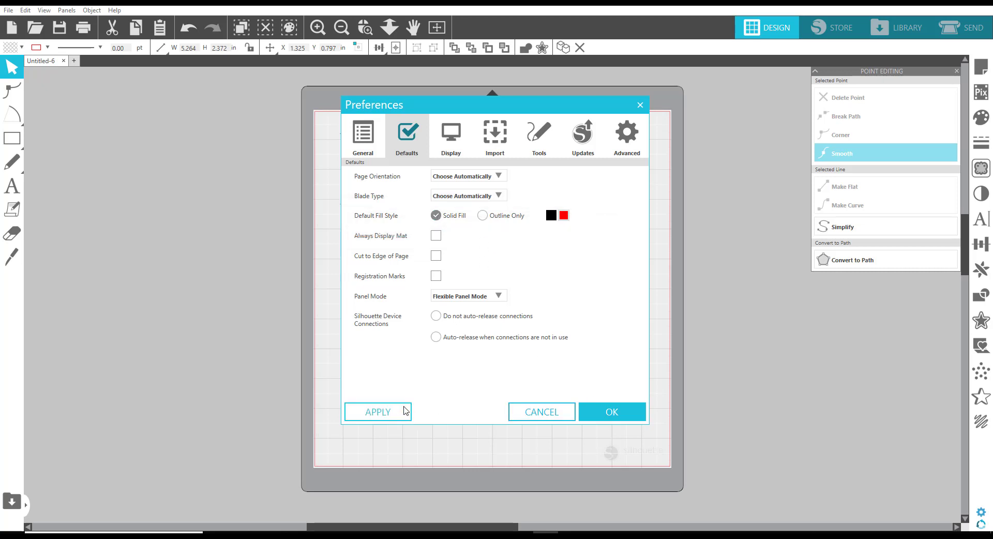
left_click(594, 417)
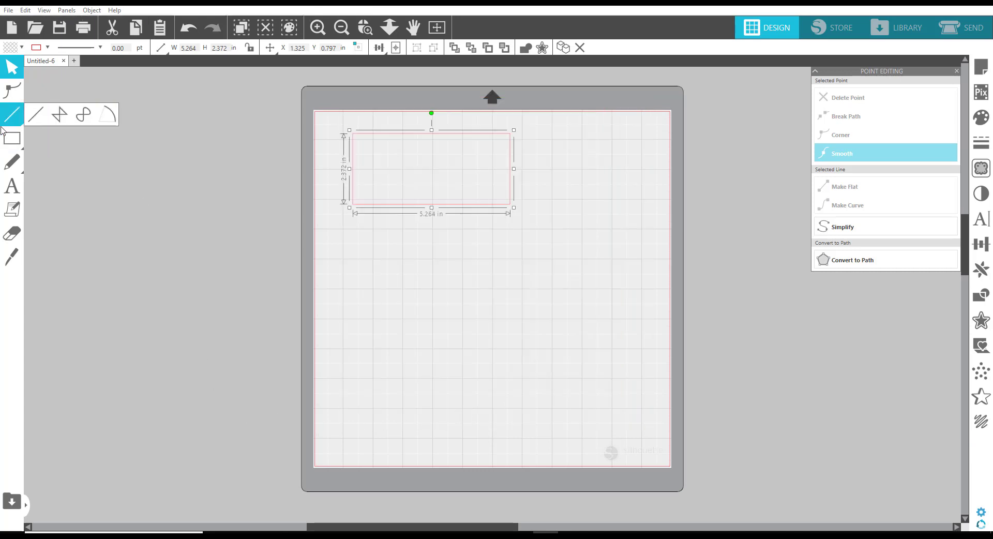
Step: Draw a second rectangle about 5.16 by 2.36 in below the outlined one, and delete both rectangles
left_click(35, 137)
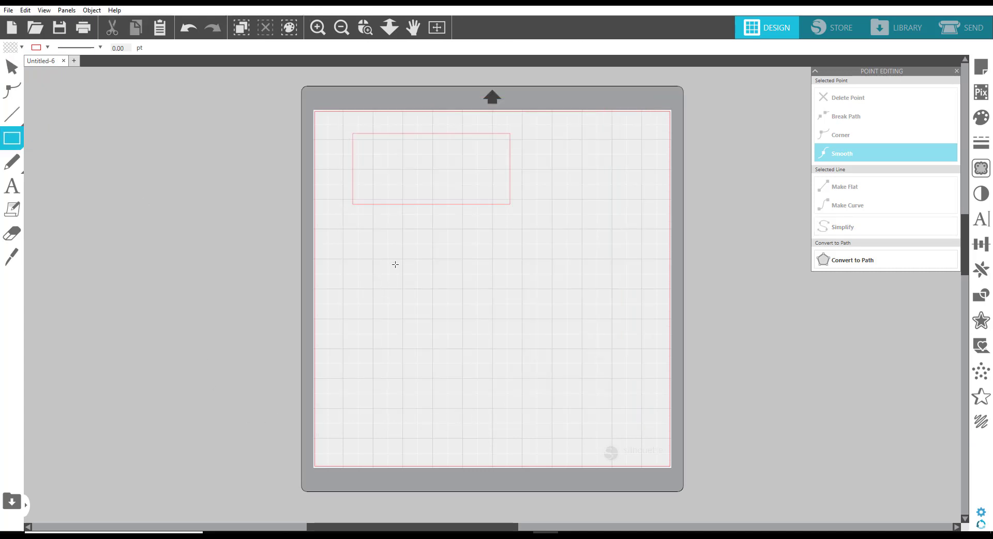
left_click_drag(355, 215, 510, 287)
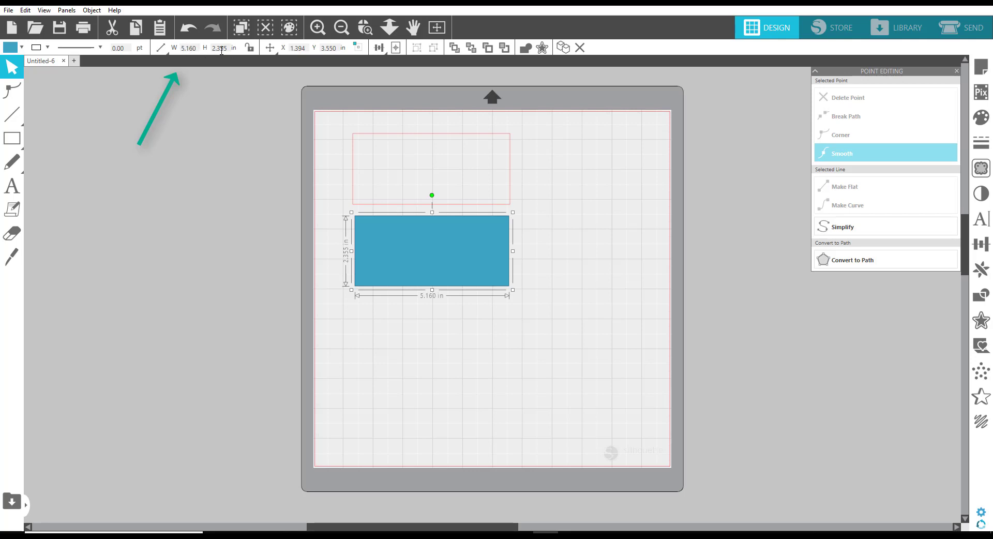
left_click_drag(554, 314, 339, 122)
key("Delete")
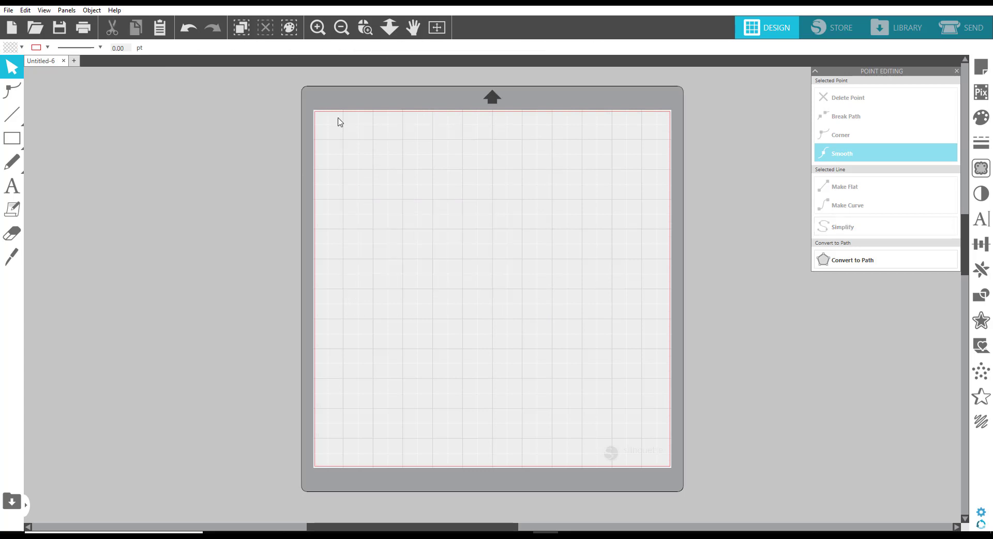
Step: Draw a rounded rectangle about 6.46 by 3.01 in near the mat's upper-left corner, and stretch its corner rounding more vertically than horizontally
mouse_move(18, 141)
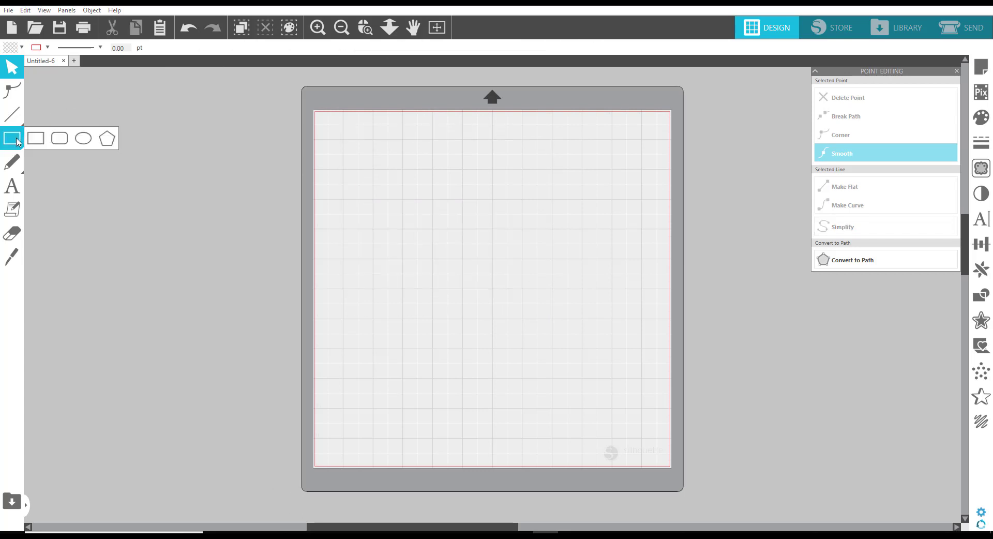
left_click(59, 138)
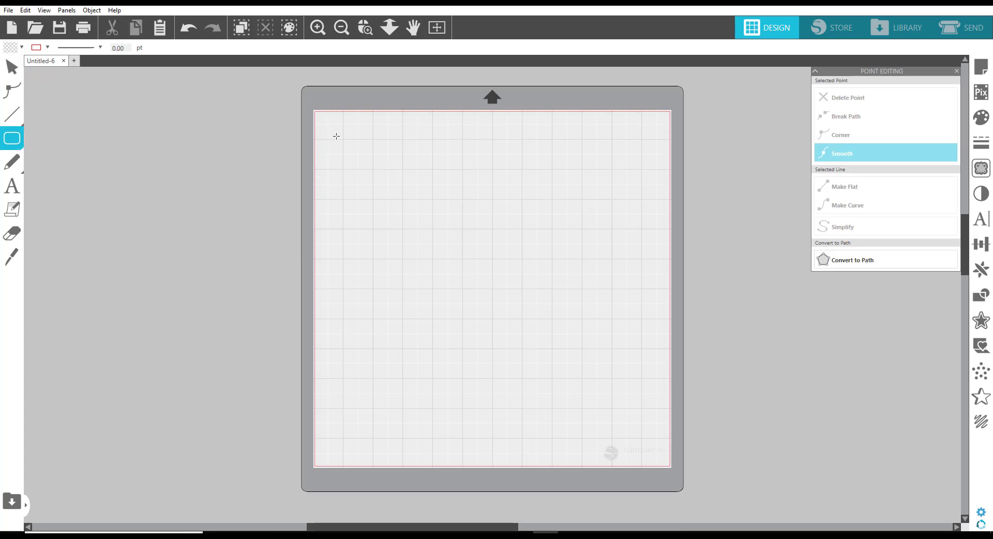
left_click_drag(337, 136, 529, 222)
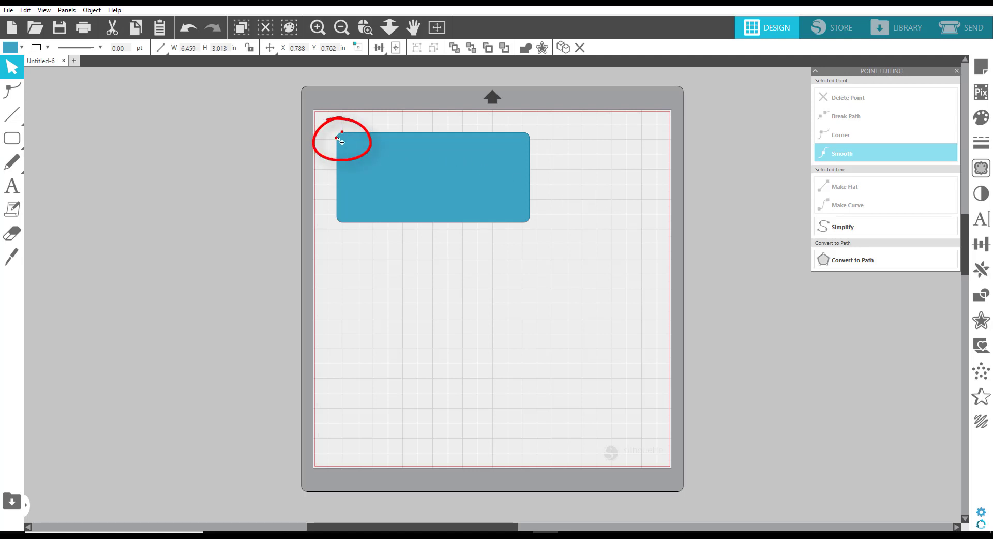
mouse_move(338, 138)
left_mouse_down()
mouse_move(337, 187)
mouse_move(337, 145)
mouse_move(377, 138)
mouse_move(408, 154)
mouse_move(358, 148)
mouse_move(461, 160)
mouse_move(352, 149)
mouse_move(343, 177)
mouse_move(341, 150)
left_mouse_up()
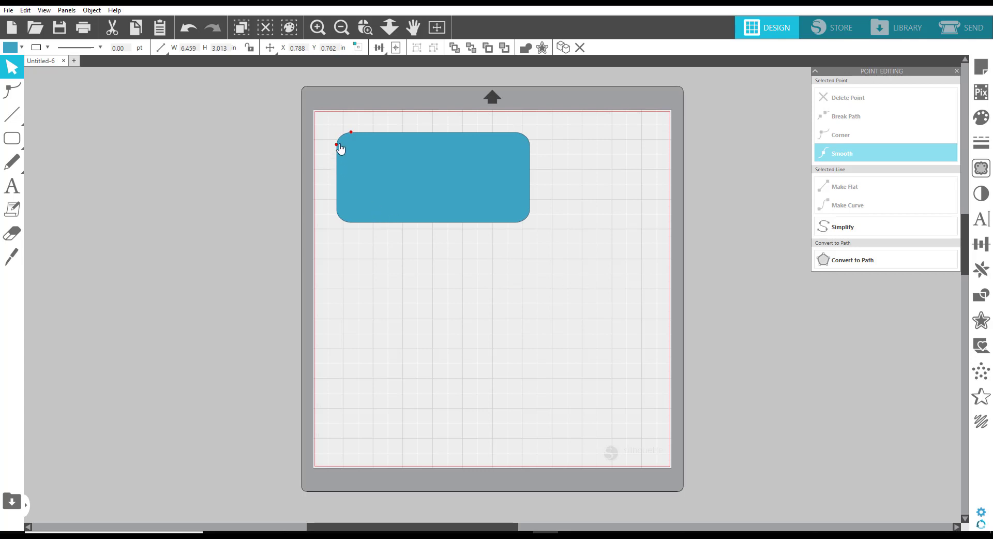
mouse_move(341, 150)
left_mouse_down()
mouse_move(346, 184)
mouse_move(336, 147)
mouse_move(326, 182)
mouse_move(335, 148)
left_mouse_up()
left_click_drag(350, 133, 343, 135)
Step: Fill the rounded rectangle with bright purple
left_click(13, 50)
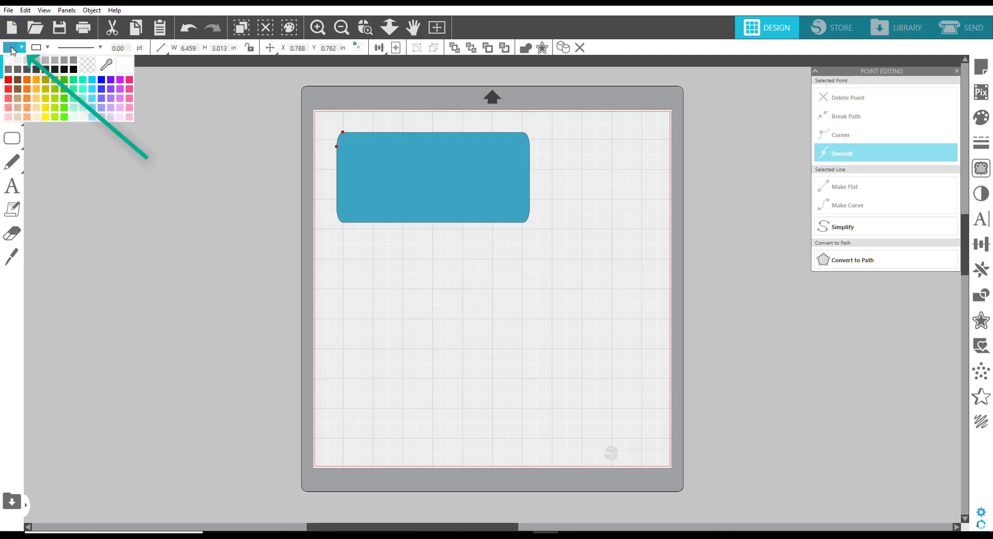
left_click(122, 85)
left_click(512, 304)
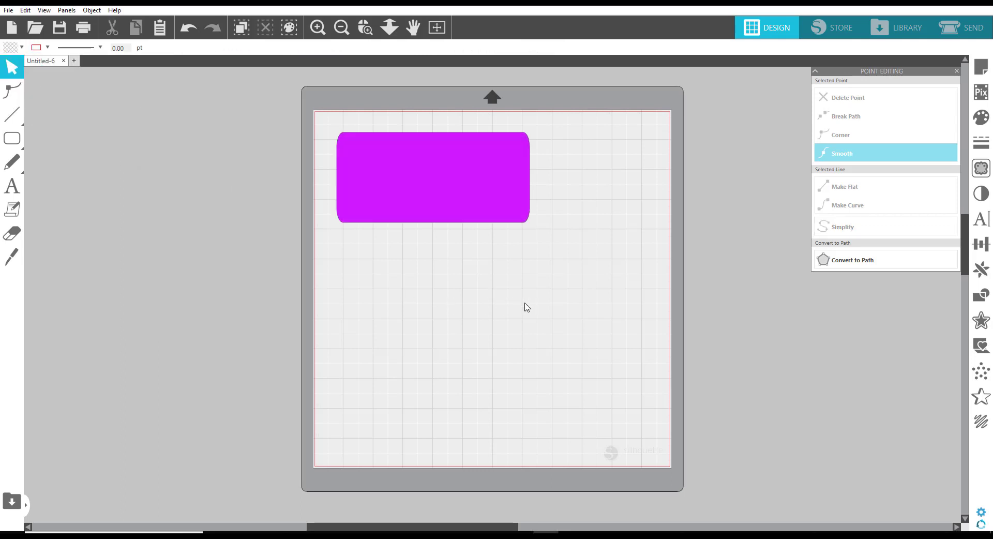
Step: Draw a flat ellipse about 9.84 by 1.07 in below the rounded rectangle and fill it with hot pink
mouse_move(15, 144)
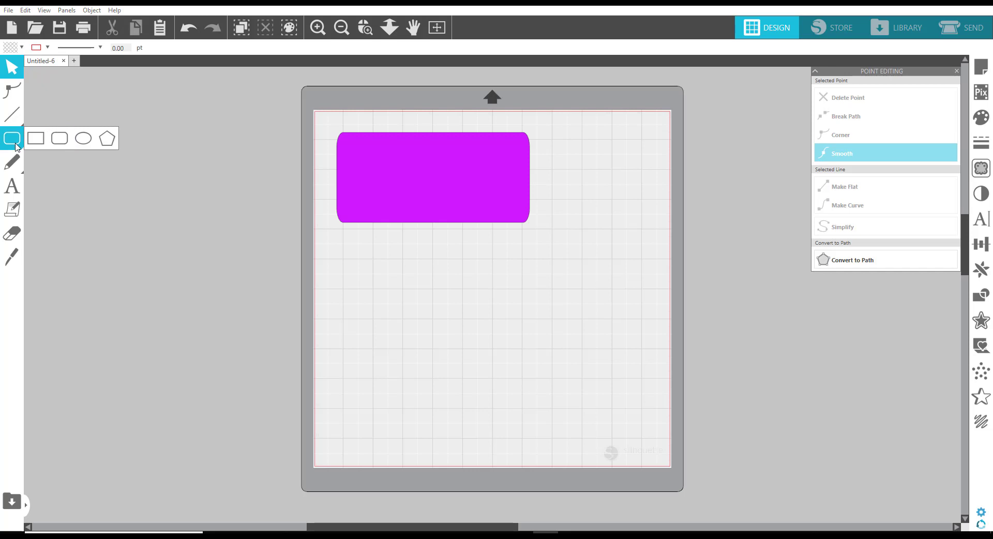
left_click(85, 145)
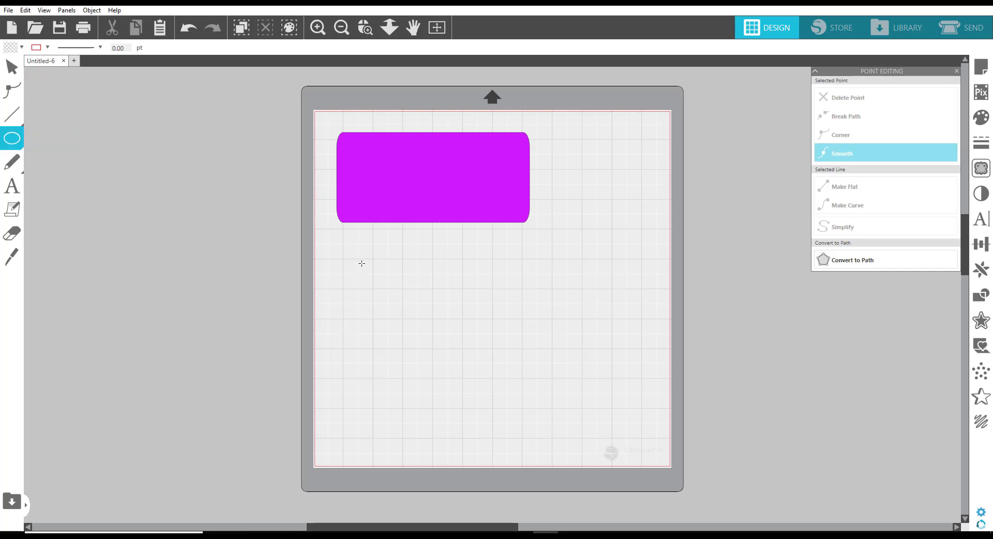
mouse_move(343, 244)
left_mouse_down()
mouse_move(381, 267)
mouse_move(635, 313)
mouse_move(457, 328)
mouse_move(528, 273)
mouse_move(591, 288)
mouse_move(637, 280)
left_mouse_up()
left_click(11, 65)
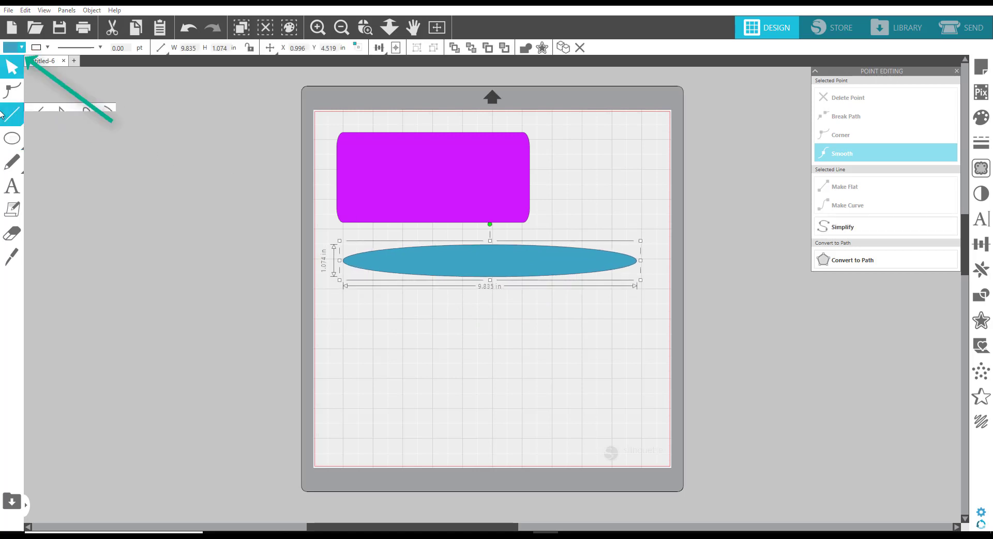
left_click(14, 50)
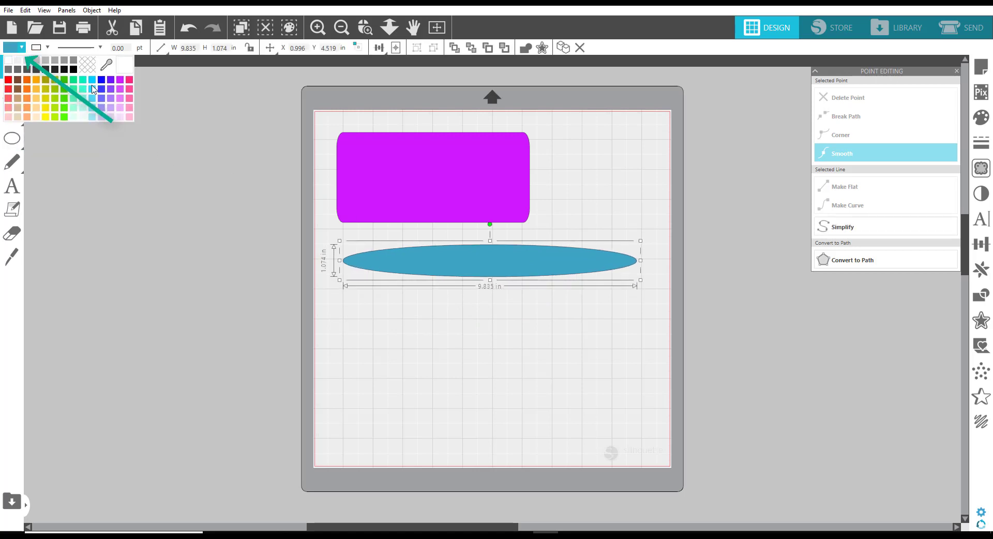
left_click(133, 85)
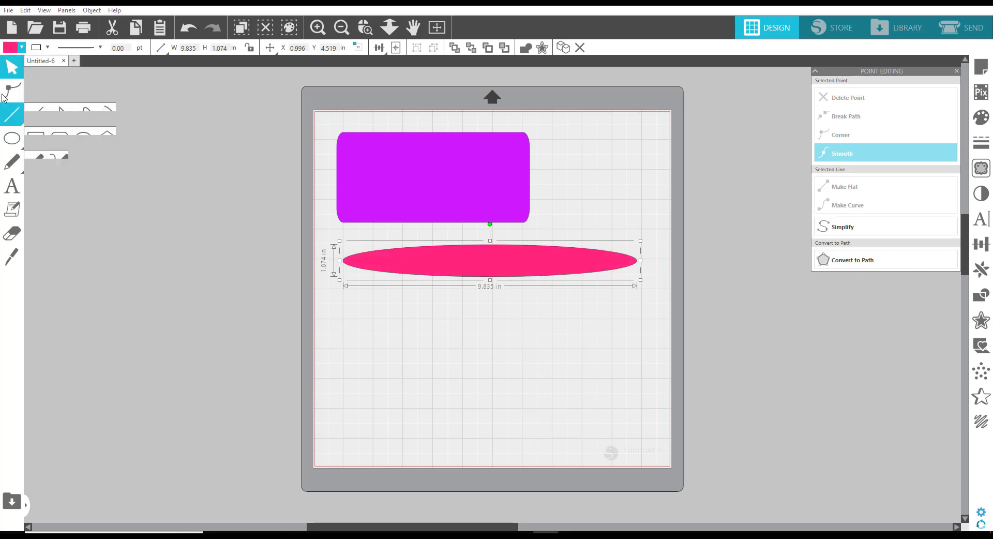
Step: Draw a circle about 3.36 in across below the flat ellipse and fill it with orange
mouse_move(14, 140)
left_click(85, 144)
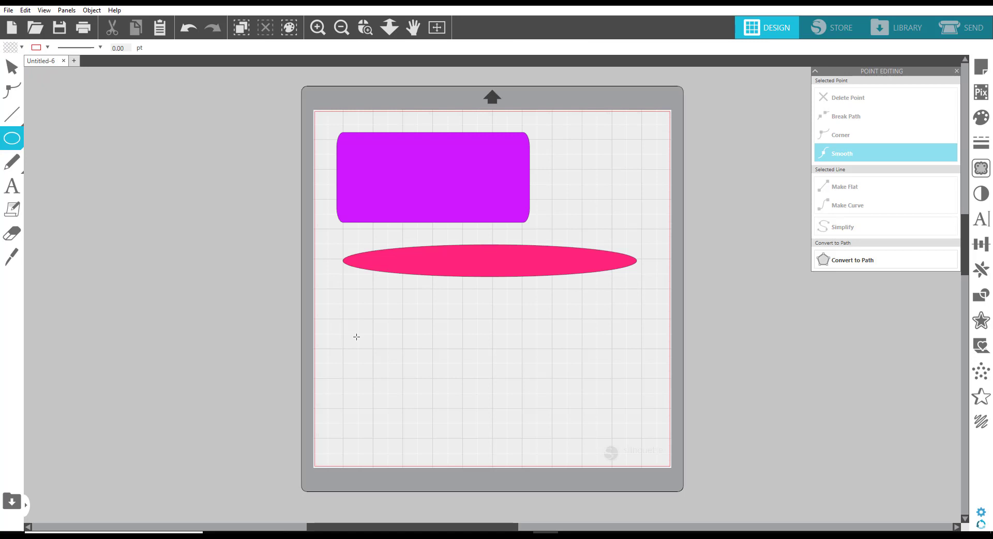
mouse_move(372, 306)
left_mouse_down()
mouse_move(437, 371)
mouse_move(525, 419)
mouse_move(464, 384)
mouse_move(543, 384)
mouse_move(439, 365)
mouse_move(573, 378)
mouse_move(345, 328)
mouse_move(522, 361)
left_mouse_up()
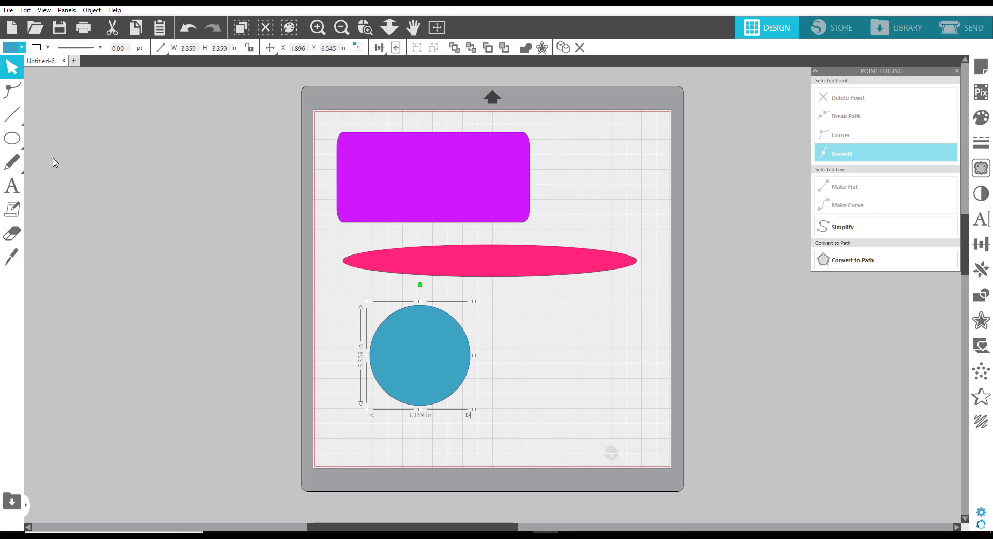
left_click(9, 48)
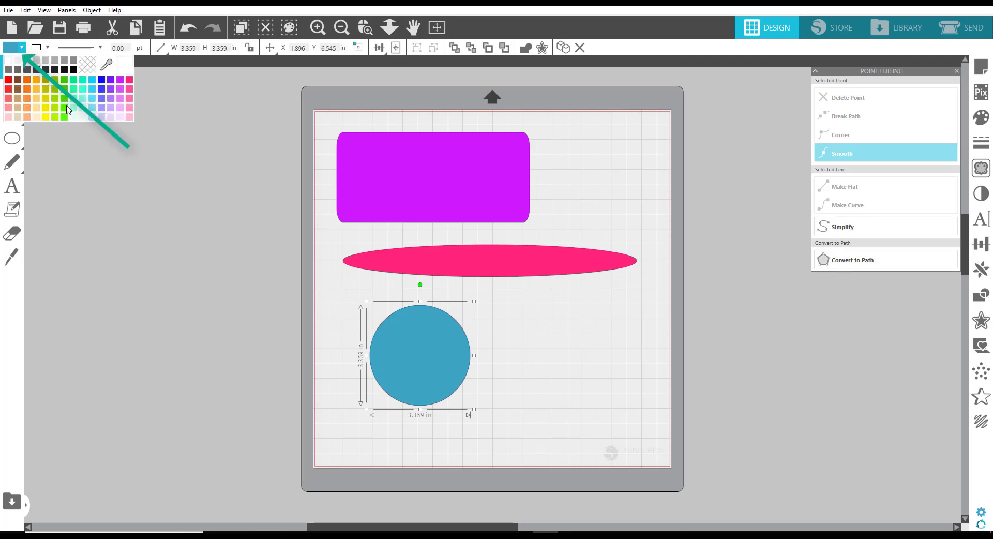
left_click(27, 82)
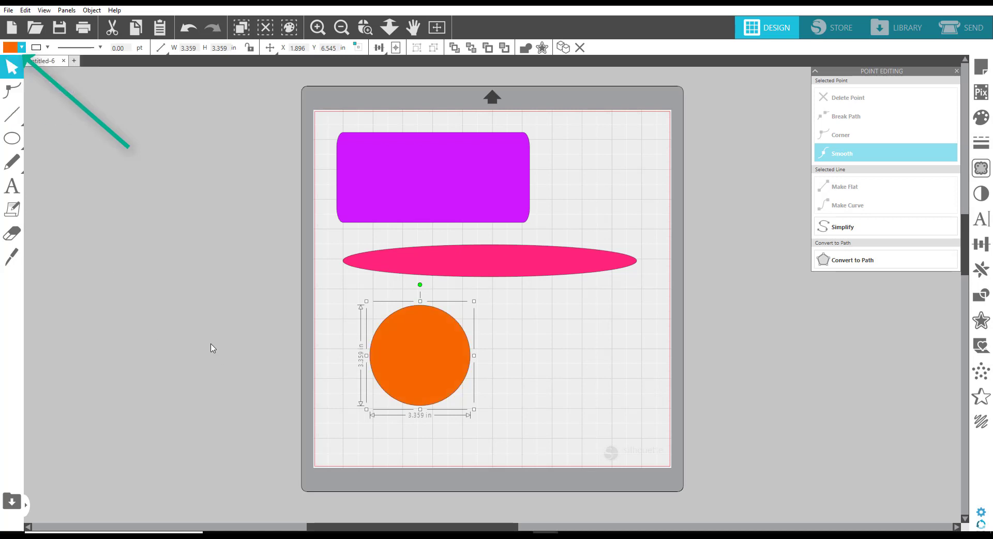
Step: Draw a polygon beside the orange circle with six sides, and rotate it to stand on a corner, about 4.29 by 4.84 in
mouse_move(12, 138)
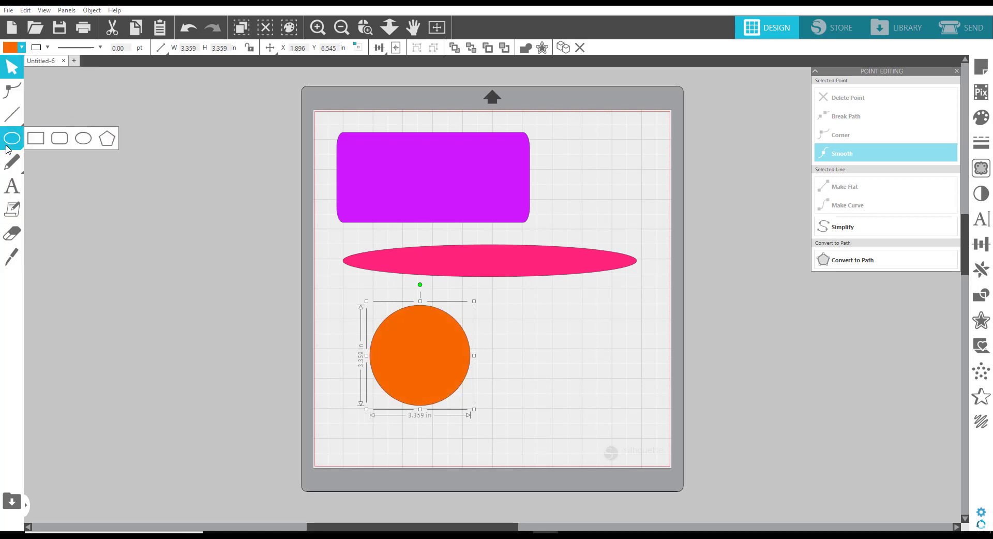
left_click(107, 138)
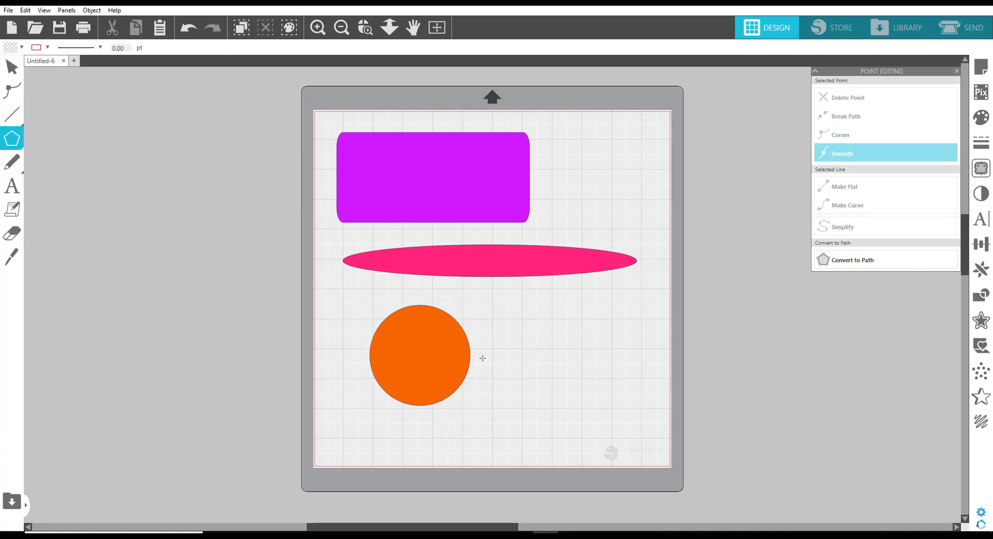
left_click_drag(511, 327, 557, 380)
key("v")
mouse_move(510, 315)
left_mouse_down()
mouse_move(553, 332)
mouse_move(554, 353)
mouse_move(570, 352)
mouse_move(521, 353)
mouse_move(563, 356)
mouse_move(547, 358)
left_mouse_up()
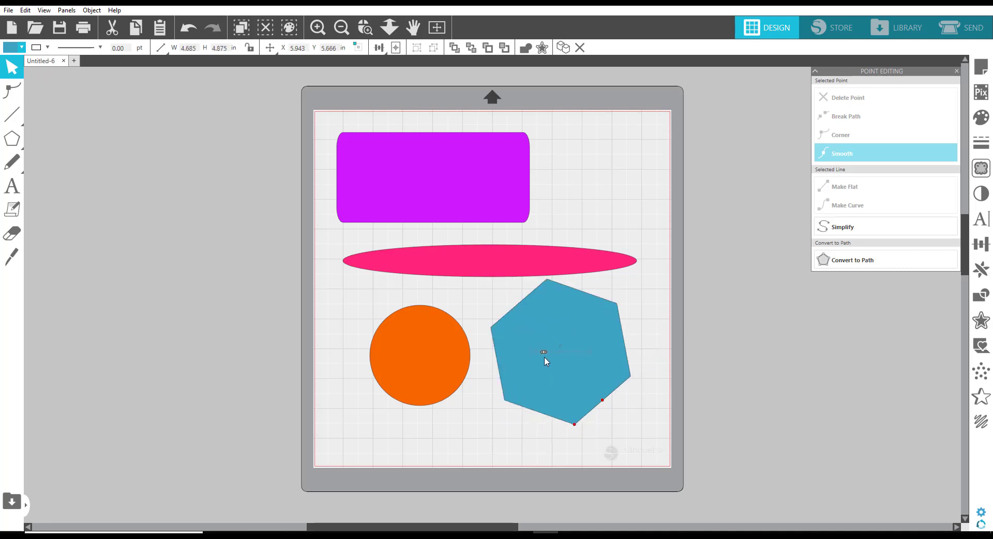
left_click_drag(603, 401, 558, 423)
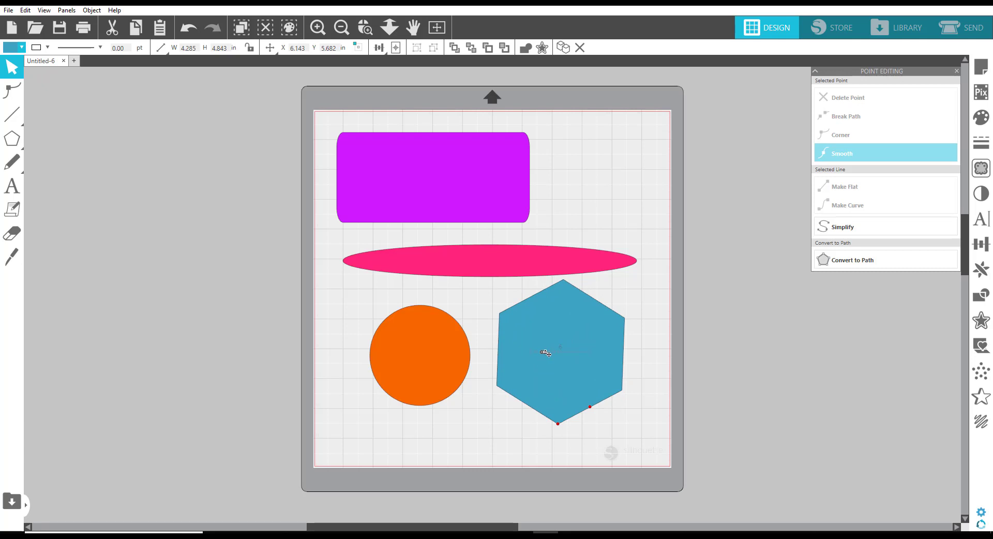
Step: Fill the hexagon with bright yellow
left_click(15, 48)
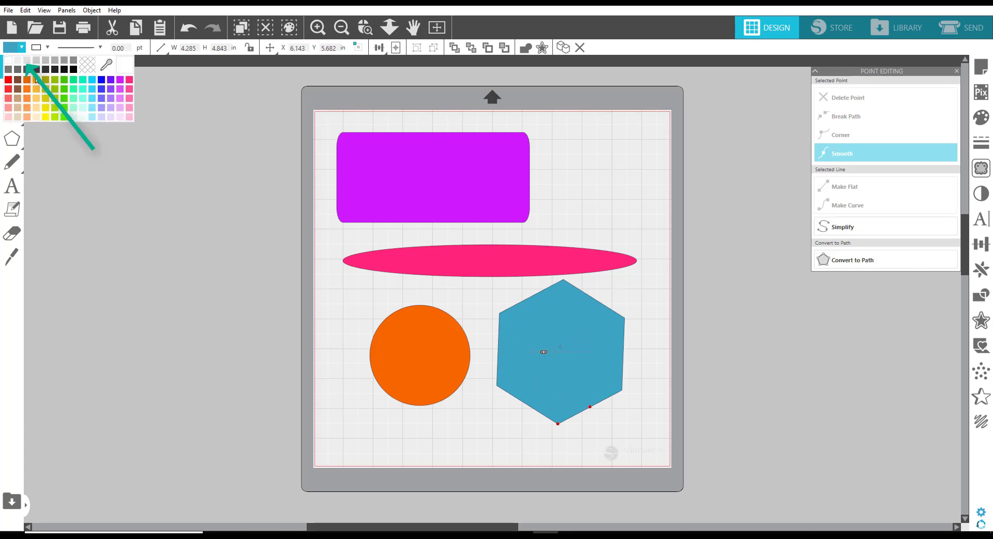
left_click(46, 117)
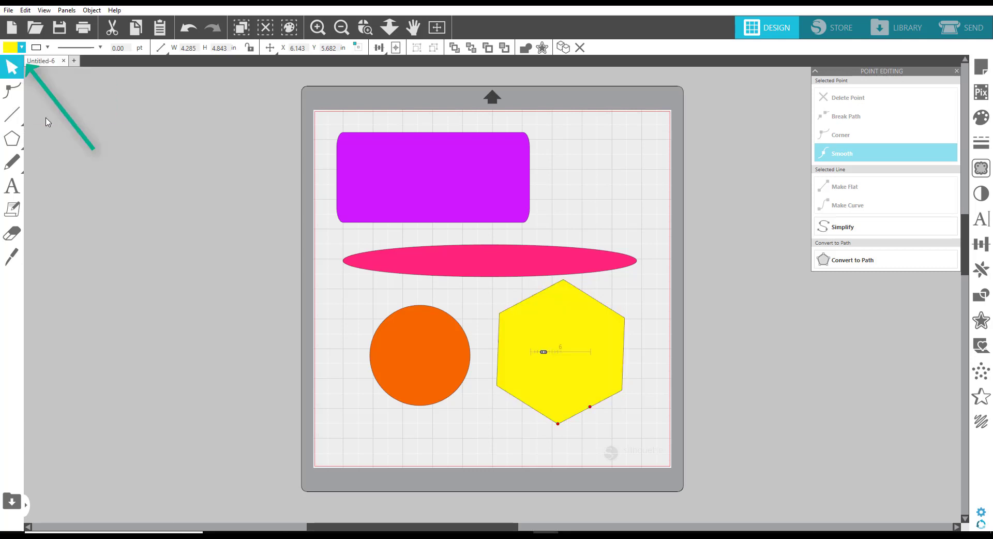
left_click(28, 221)
Step: Draw a small ellipse about 1.26 by 1.33 in beside the orange circle, and delete all shapes from the mat
mouse_move(6, 145)
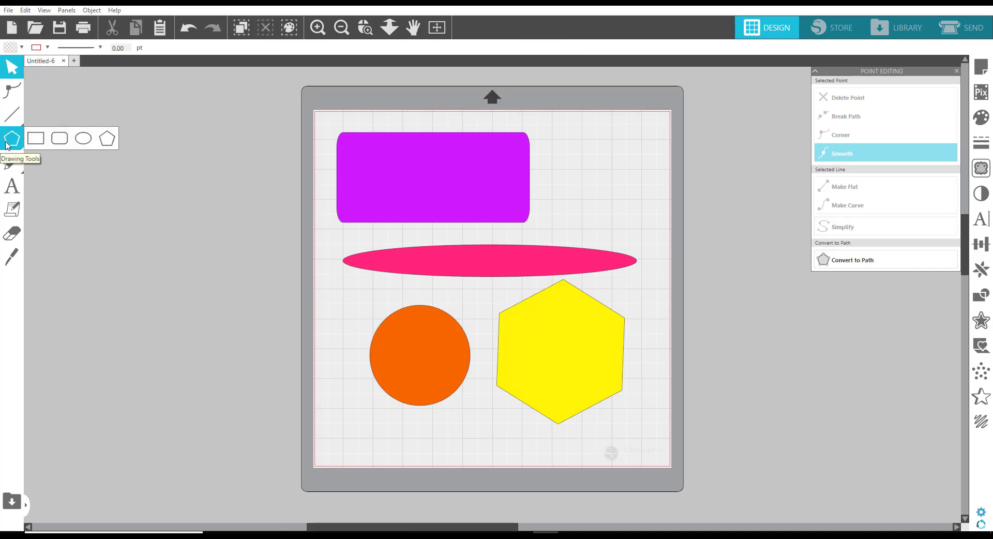
left_click(82, 138)
left_click_drag(318, 290, 363, 335)
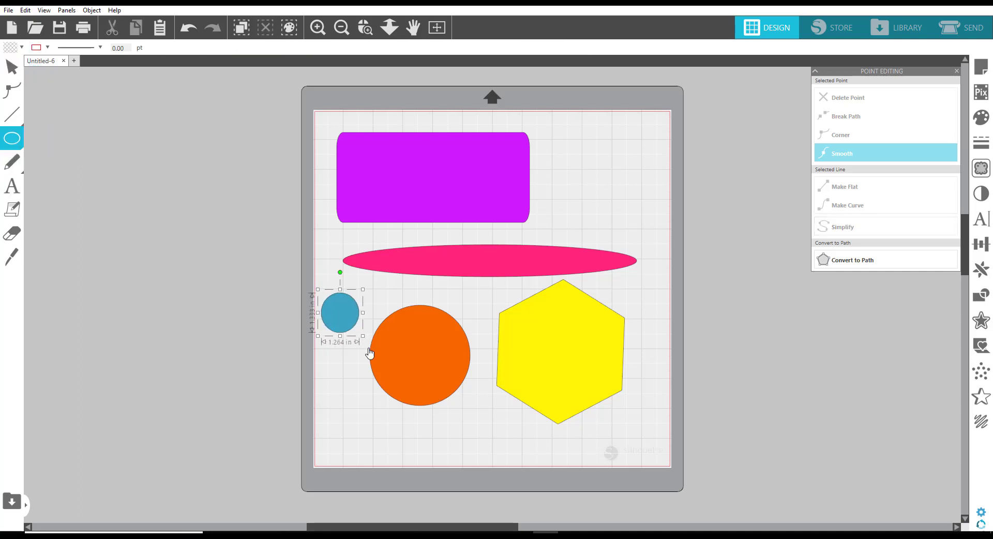
key("v")
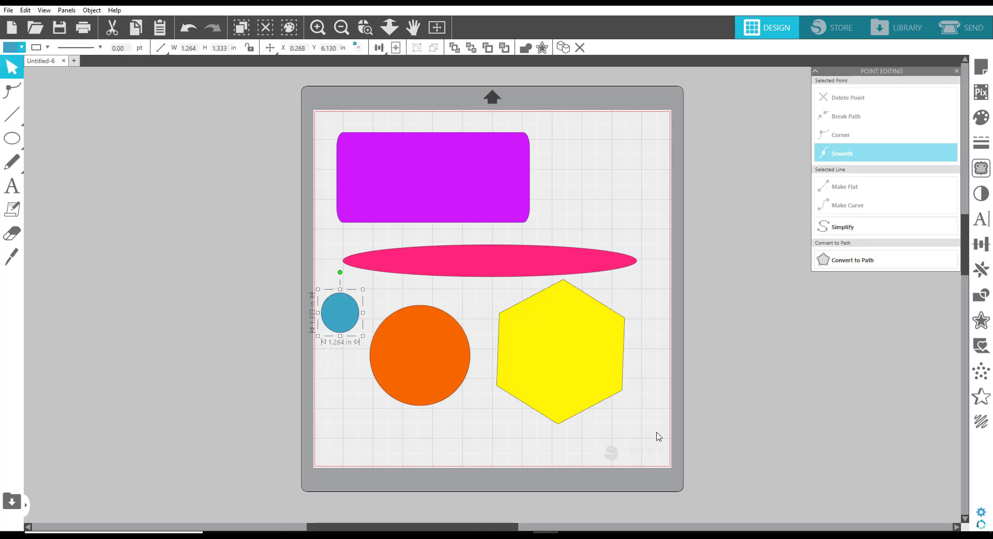
left_click_drag(655, 432, 243, 104)
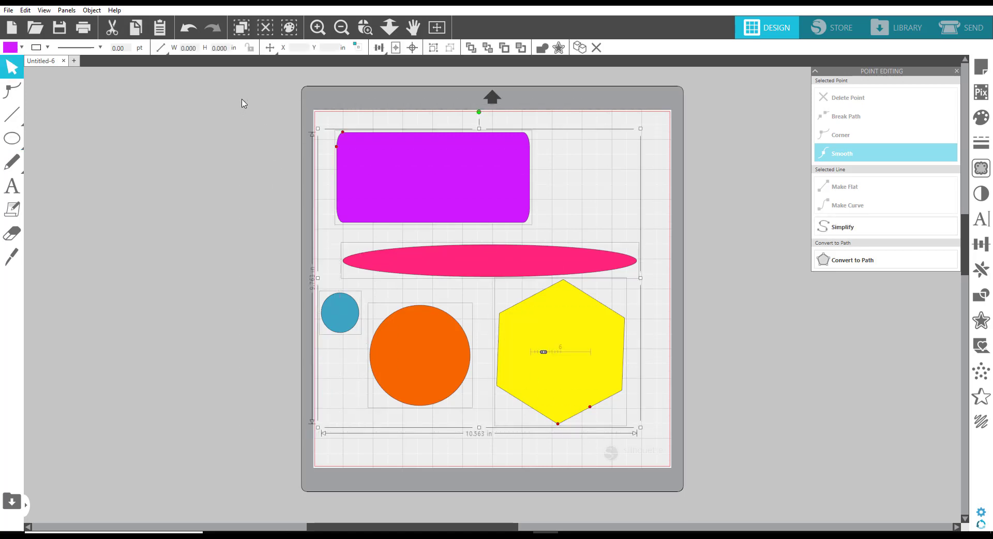
key("Delete")
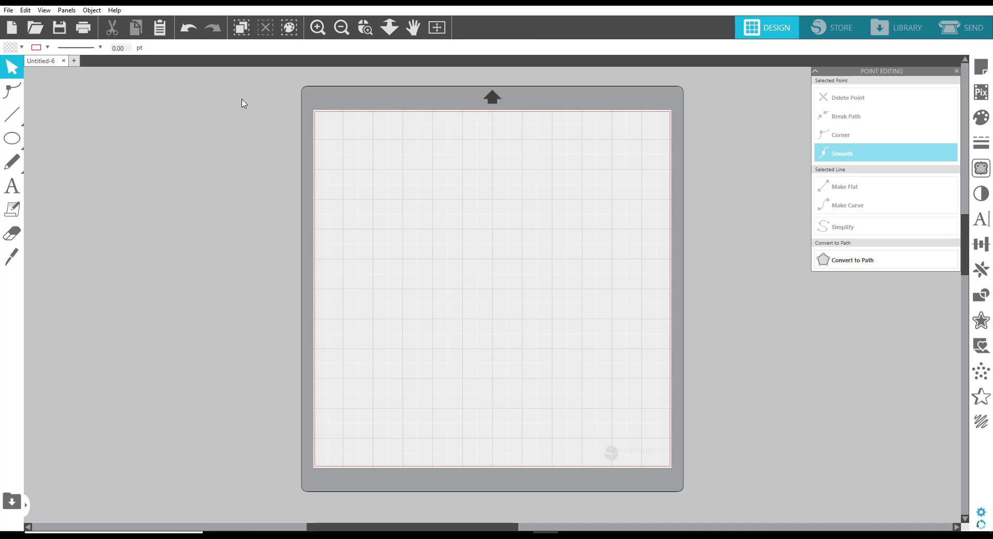
Step: Draw a winding freehand curve about 7.52 by 5.28 in on the upper part of the mat
left_click(8, 165)
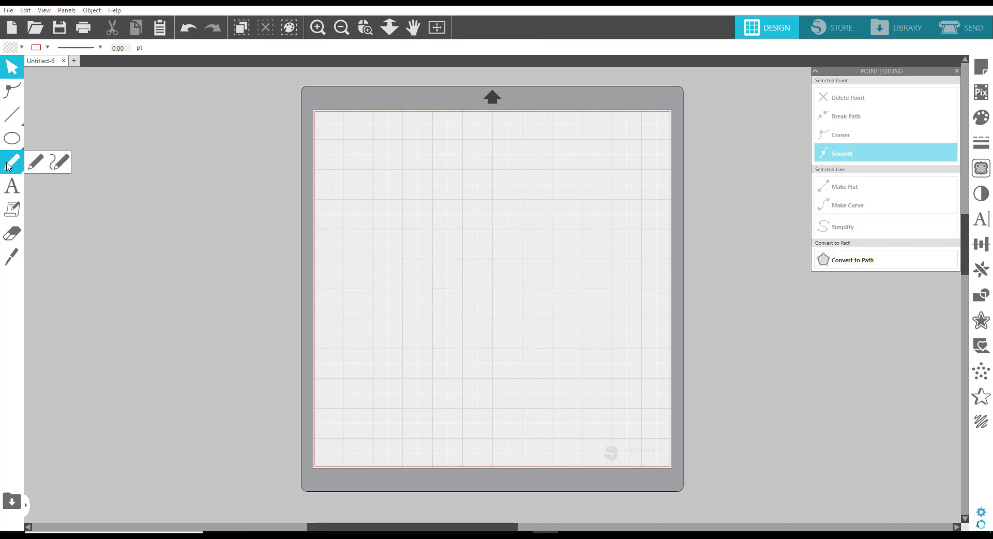
left_click(34, 164)
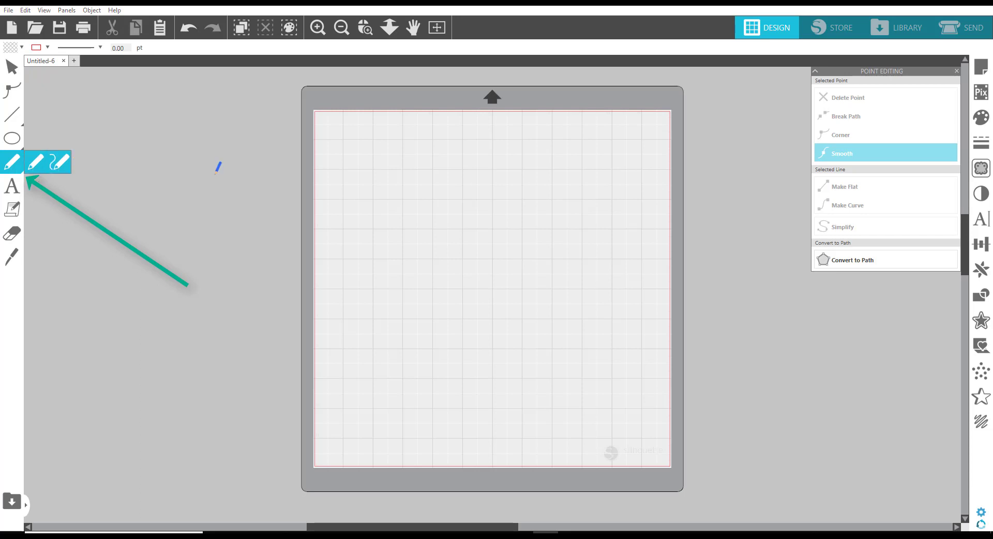
mouse_move(379, 182)
left_mouse_down()
mouse_move(424, 169)
mouse_move(485, 197)
mouse_move(499, 281)
mouse_move(331, 270)
mouse_move(376, 133)
mouse_move(421, 128)
left_mouse_up()
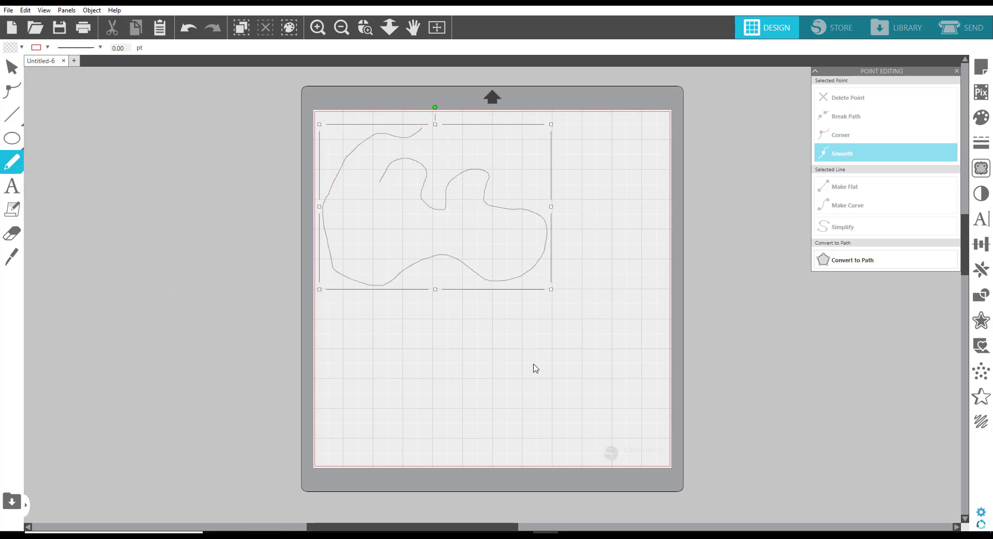
key("v")
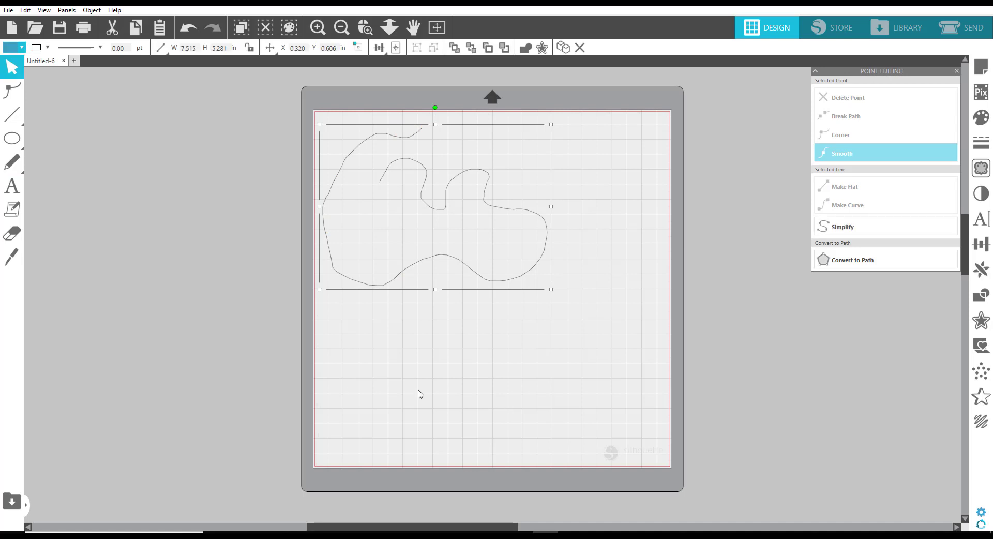
Step: Set the freehand curve's line thickness to 5 pt and its line colour to red
left_click(11, 169)
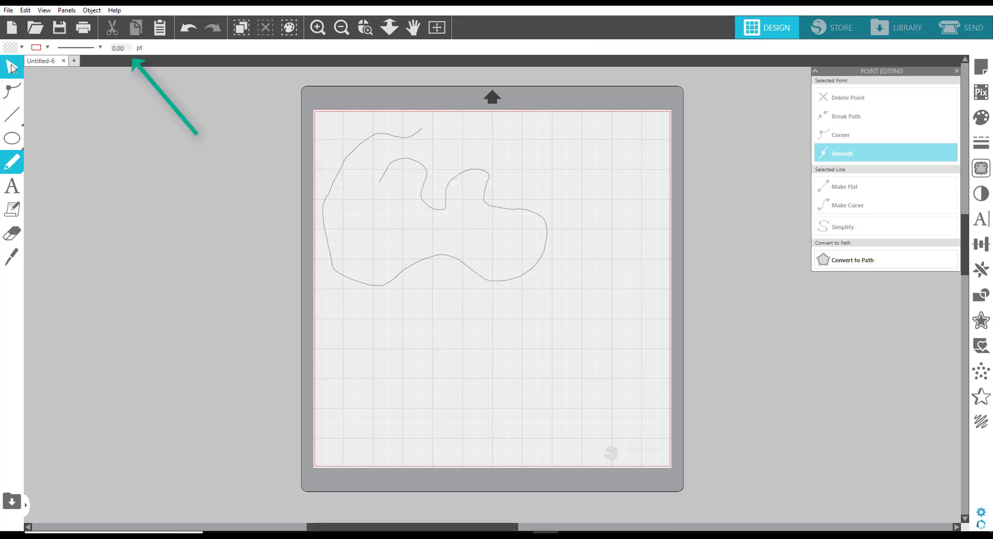
left_click(12, 68)
left_click(367, 142)
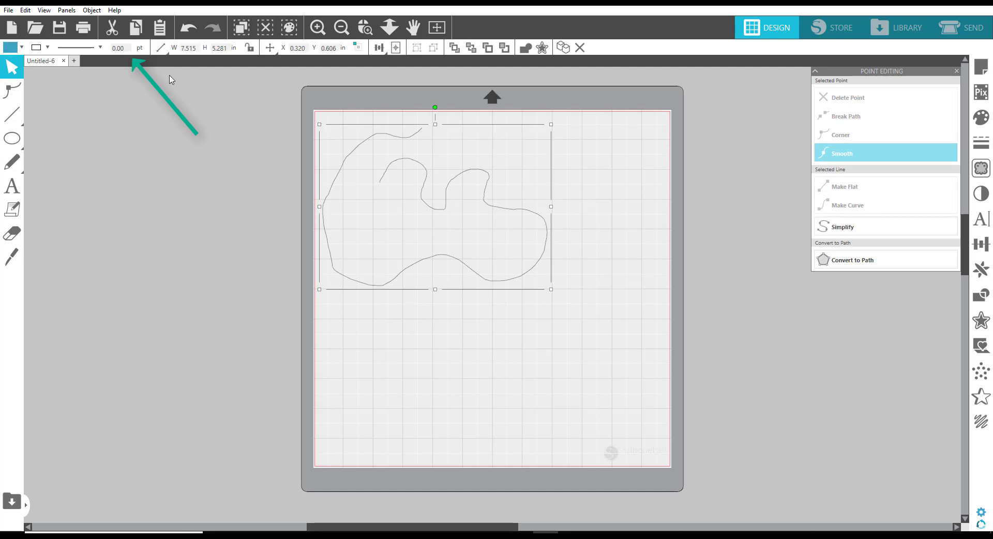
left_click_drag(83, 49, 55, 48)
key("Return")
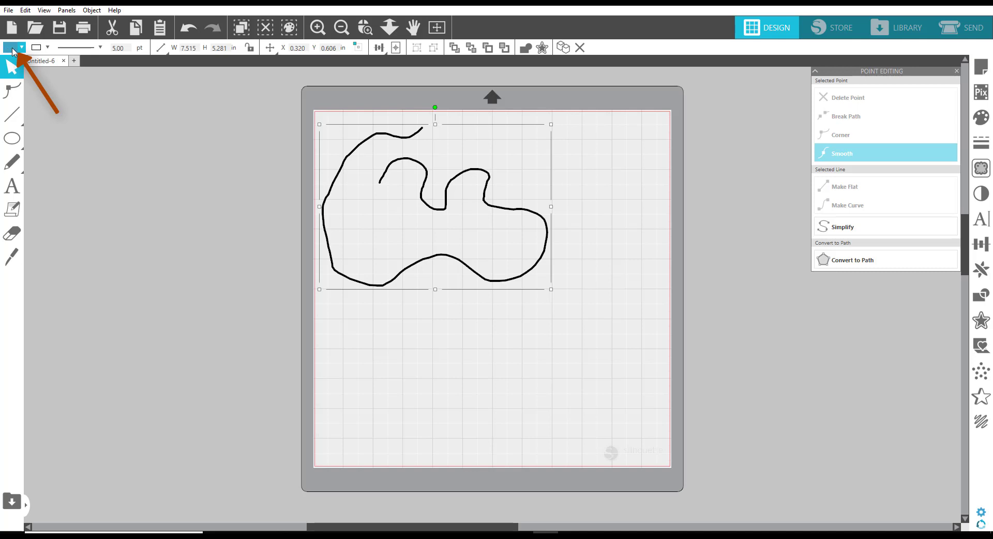
left_click(48, 47)
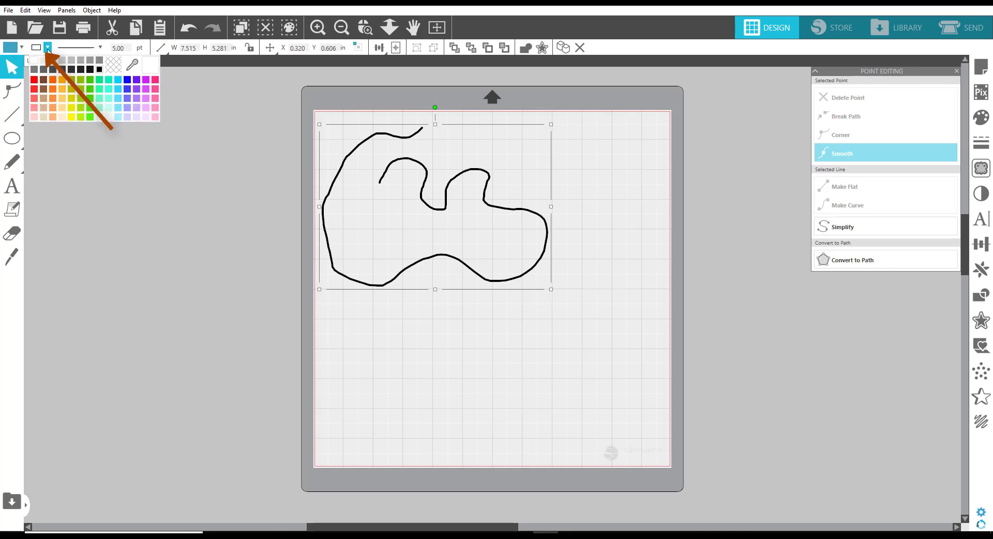
left_click(34, 81)
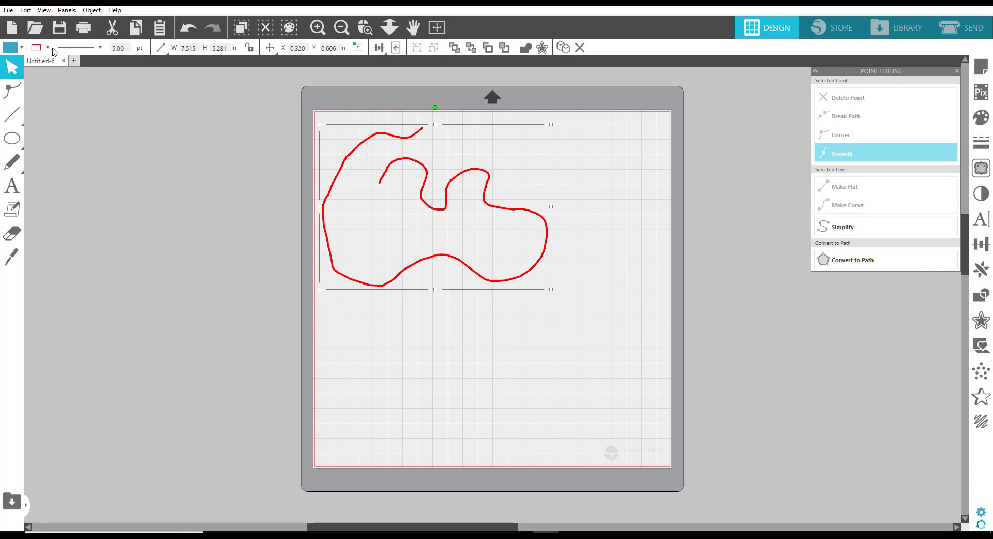
Step: Draw a smooth freehand curve about 8.83 by 5.75 in with 50% smoothing below the red one, and set its line thickness to 6 pt
mouse_move(13, 167)
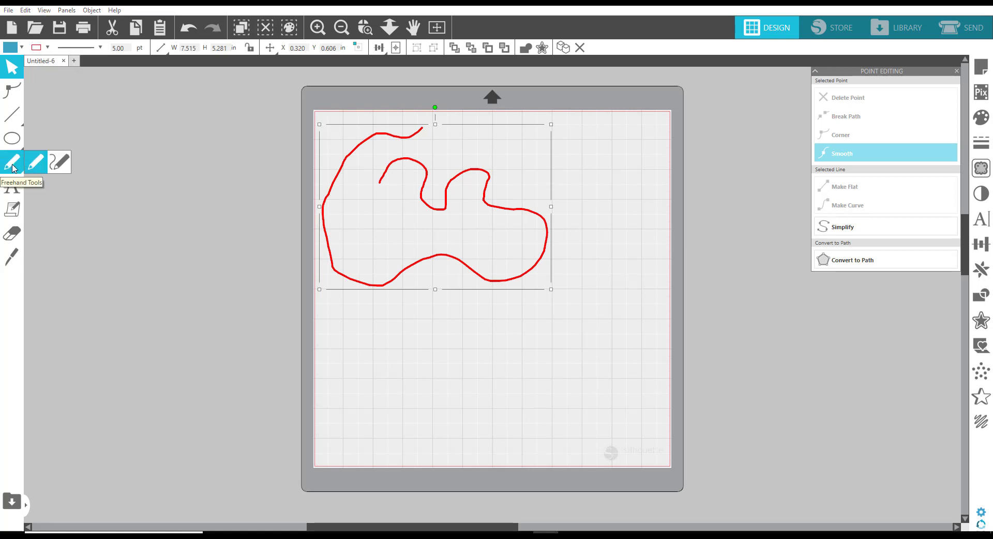
left_click(59, 162)
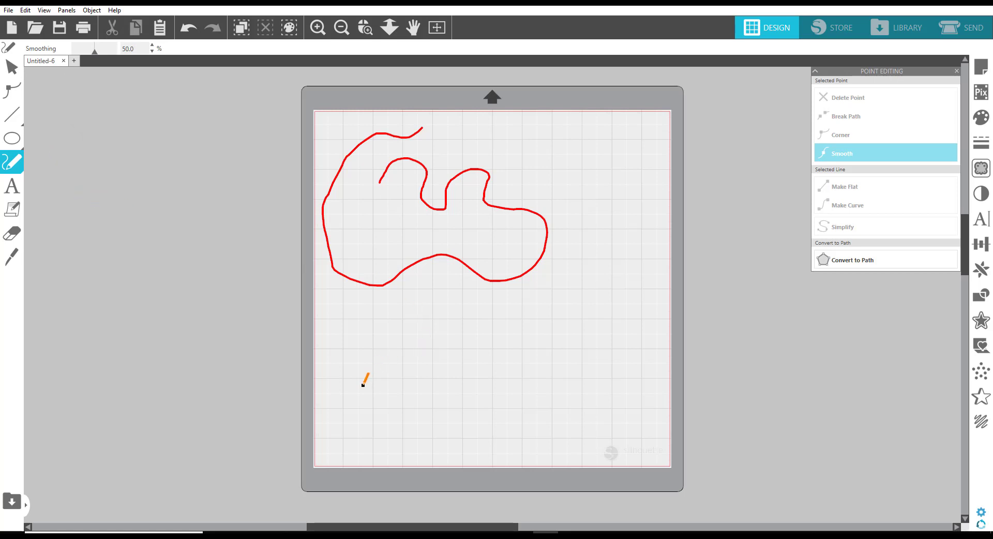
mouse_move(363, 384)
left_mouse_down()
mouse_move(402, 342)
mouse_move(485, 353)
mouse_move(578, 305)
mouse_move(585, 265)
mouse_move(573, 235)
mouse_move(585, 212)
mouse_move(607, 219)
mouse_move(616, 251)
mouse_move(626, 383)
left_mouse_up()
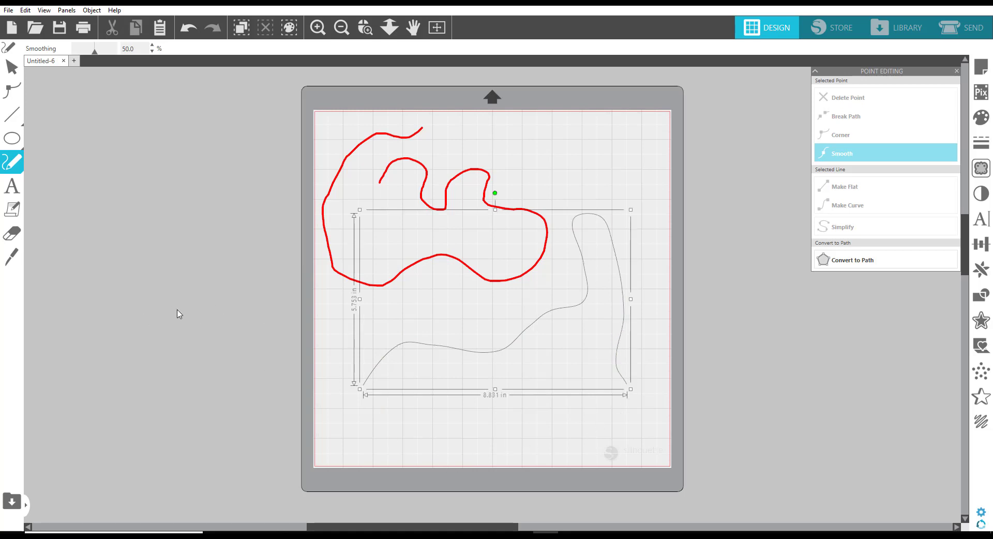
key("v")
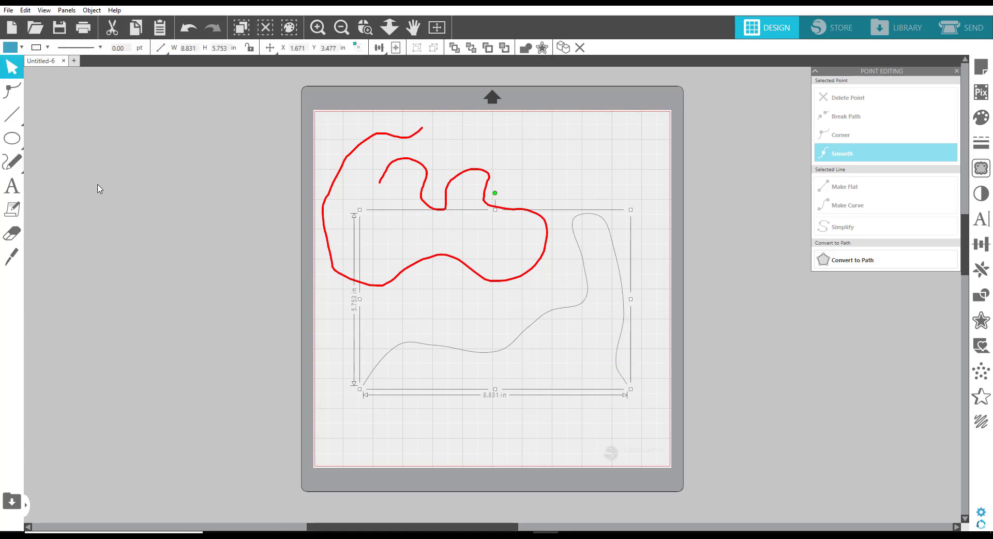
left_click(124, 50)
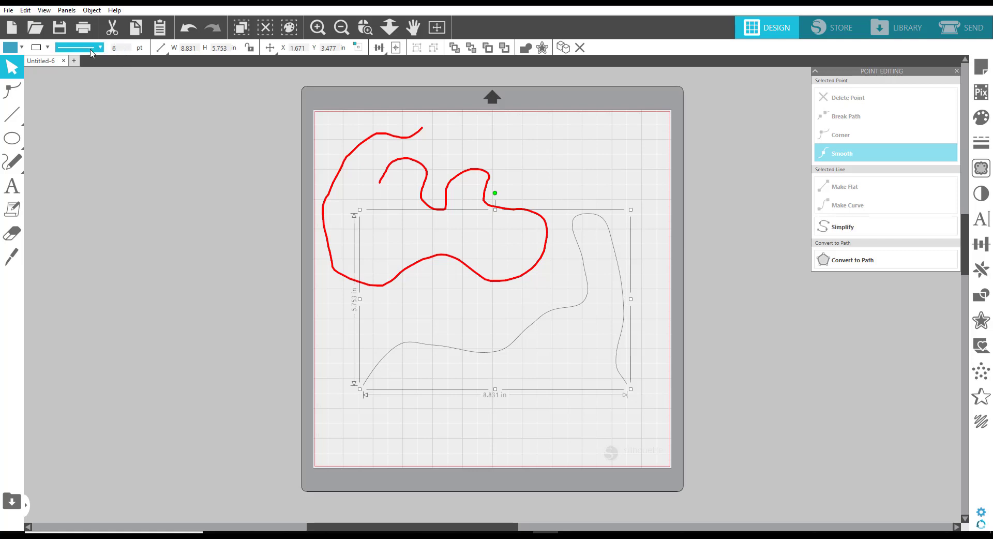
key("Return")
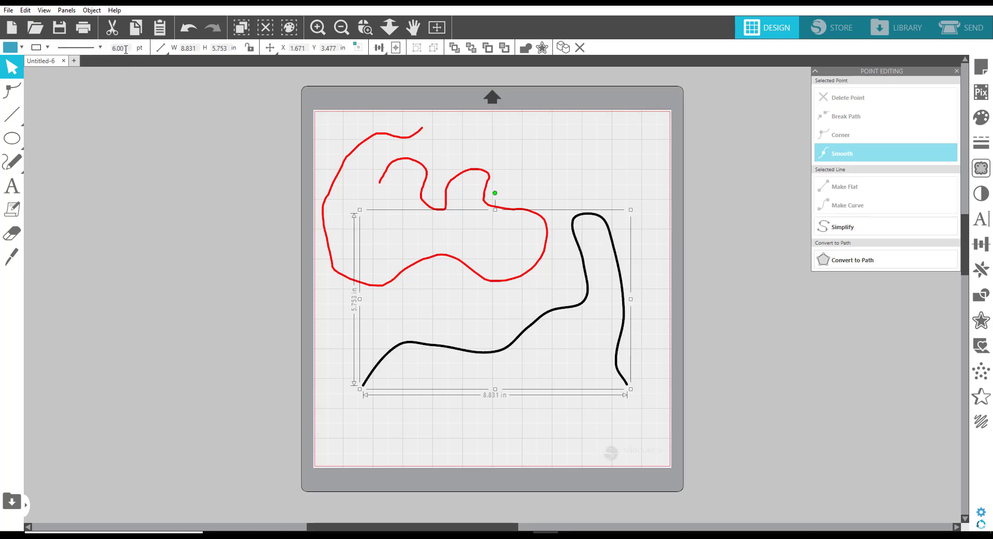
Step: Set the smooth freehand curve's fill colour to violet and its line colour to bright purple
left_click(18, 53)
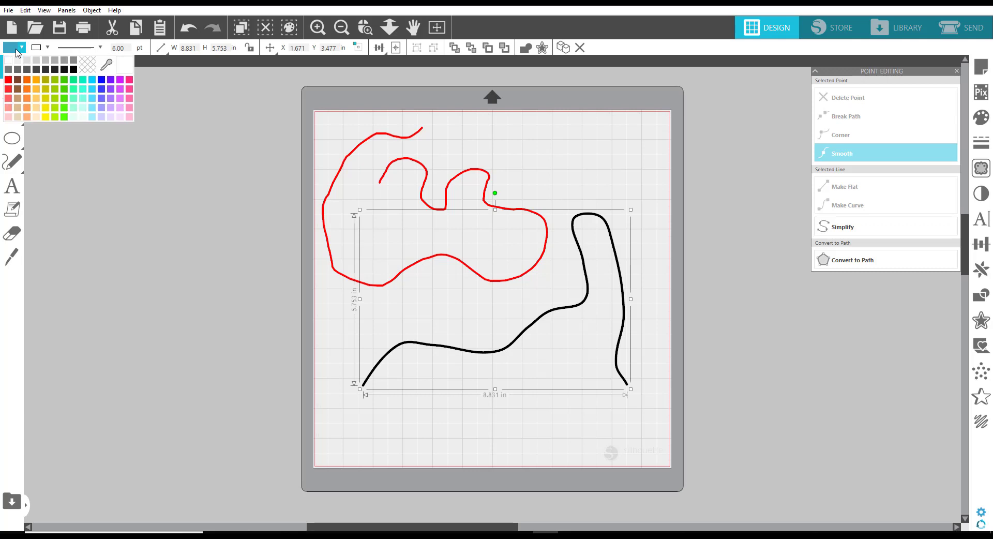
left_click(114, 81)
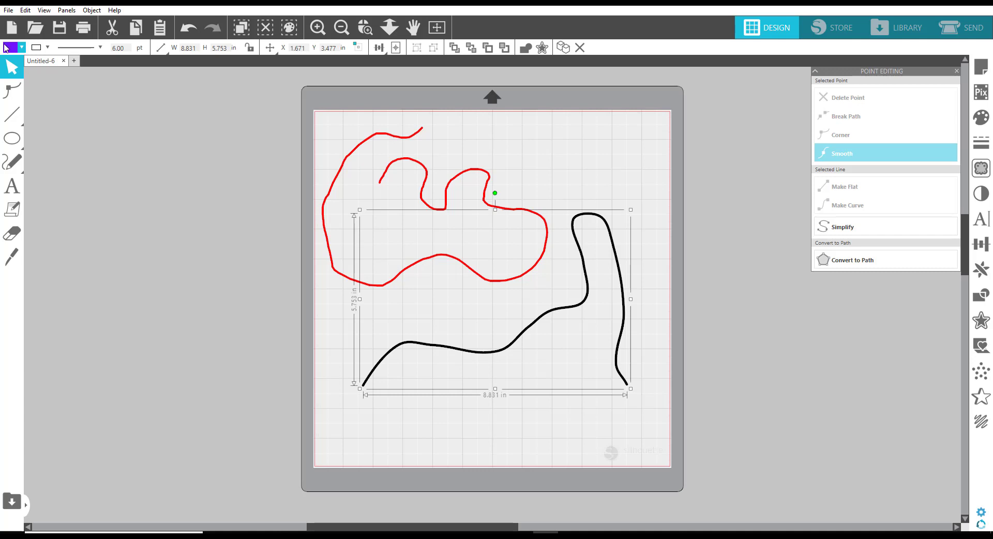
left_click(38, 49)
left_click(9, 51)
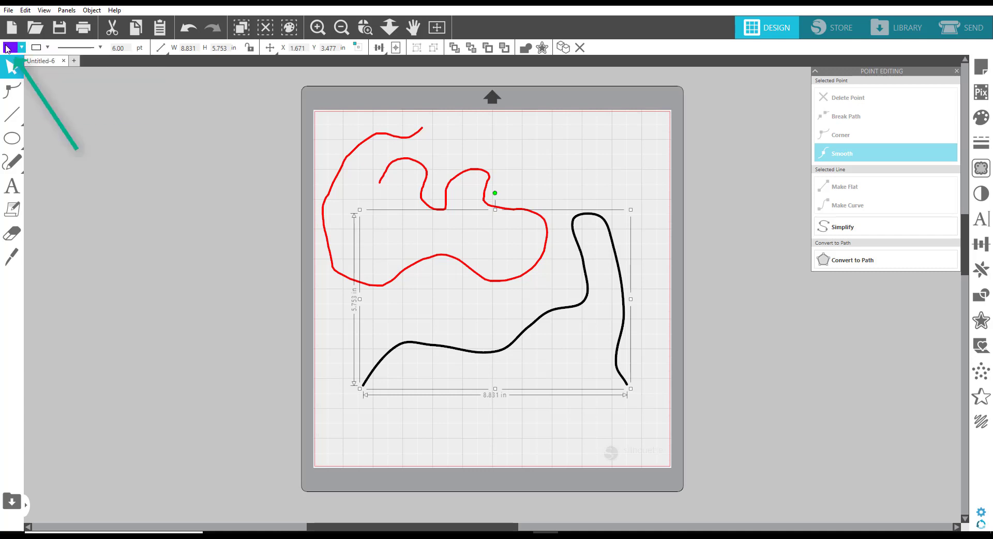
left_click(47, 47)
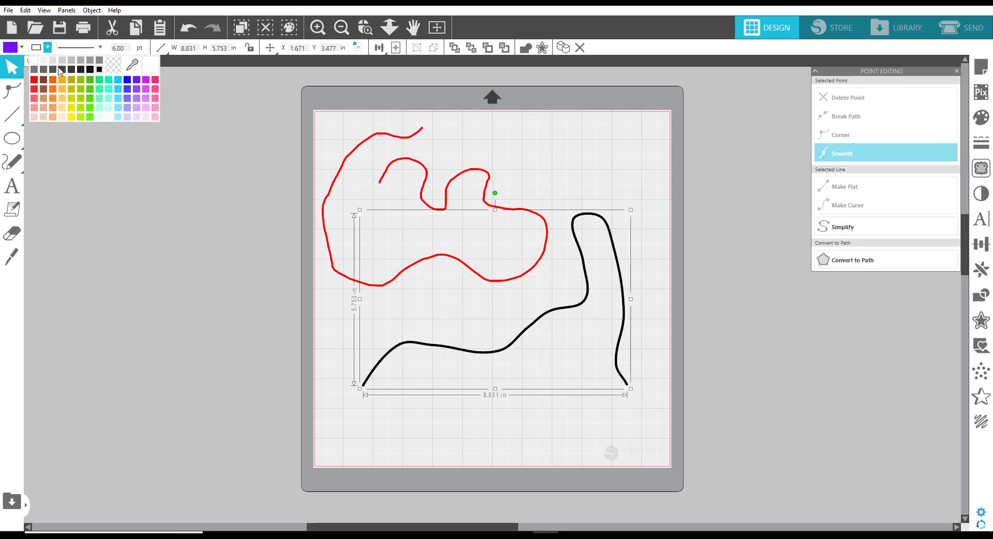
left_click(146, 80)
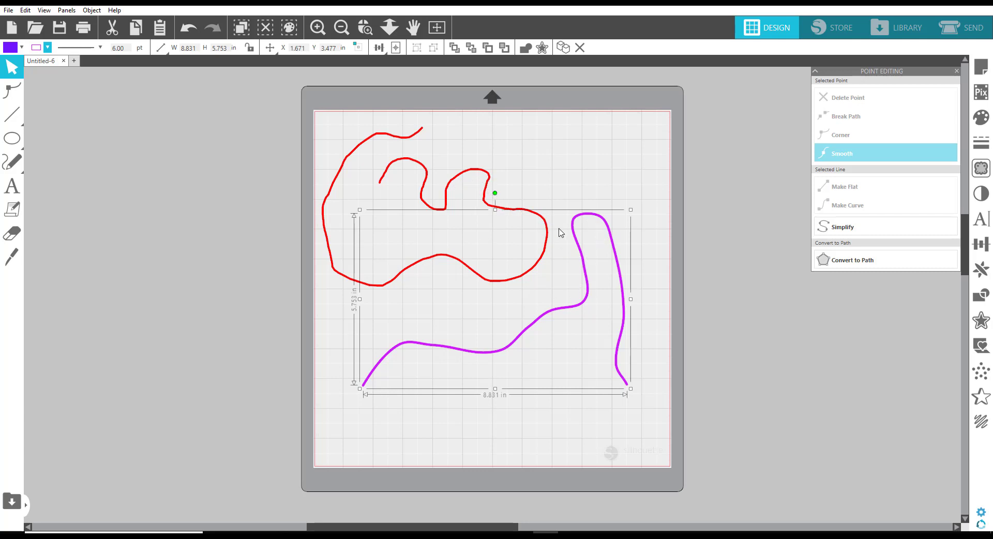
Step: Delete the selected curves and draw a smooth freehand curve about 9.63 by 2.82 in with 50% smoothing across the mat's upper part
key("Delete")
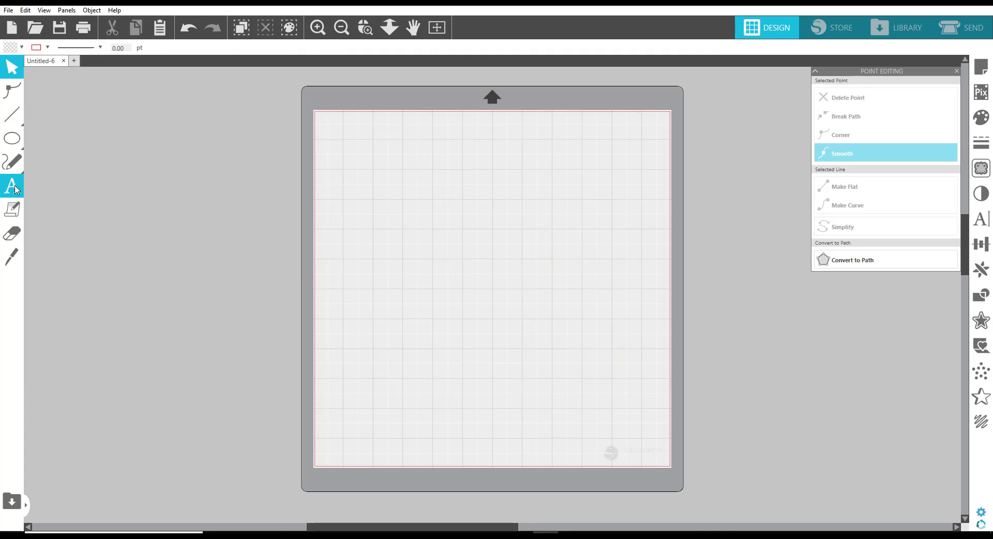
mouse_move(15, 166)
left_click(54, 163)
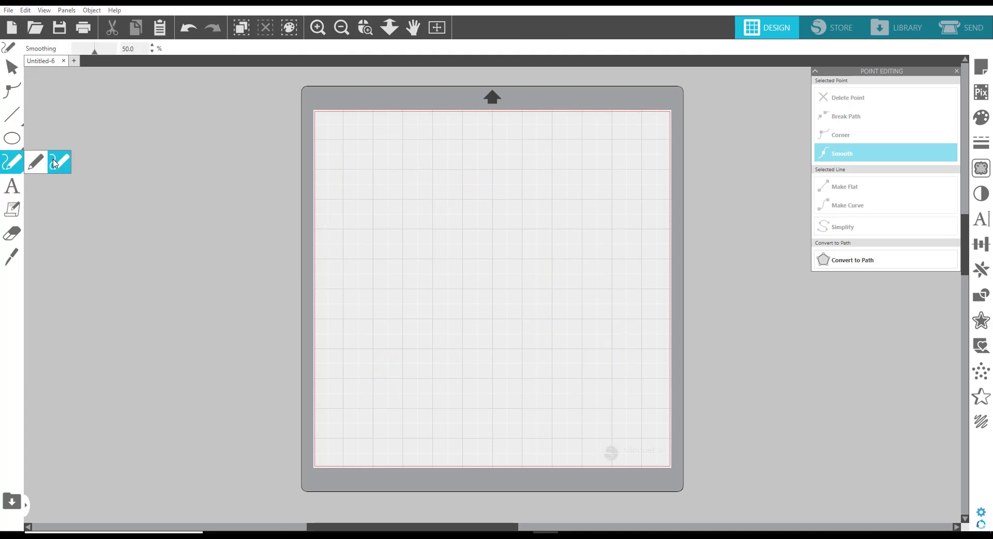
mouse_move(343, 244)
left_mouse_down()
mouse_move(385, 189)
mouse_move(406, 216)
mouse_move(436, 226)
mouse_move(452, 190)
mouse_move(513, 180)
mouse_move(574, 211)
mouse_move(633, 161)
left_mouse_up()
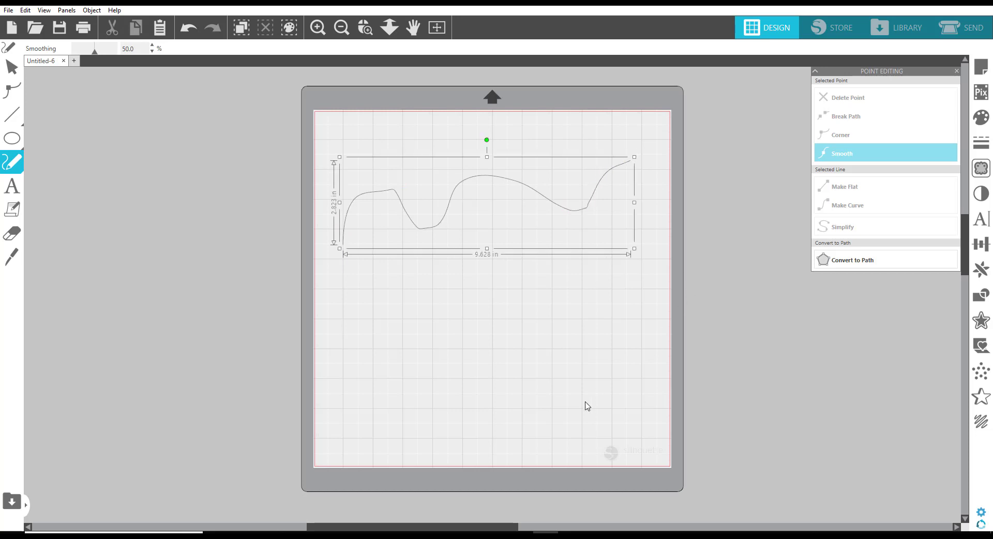
key("v")
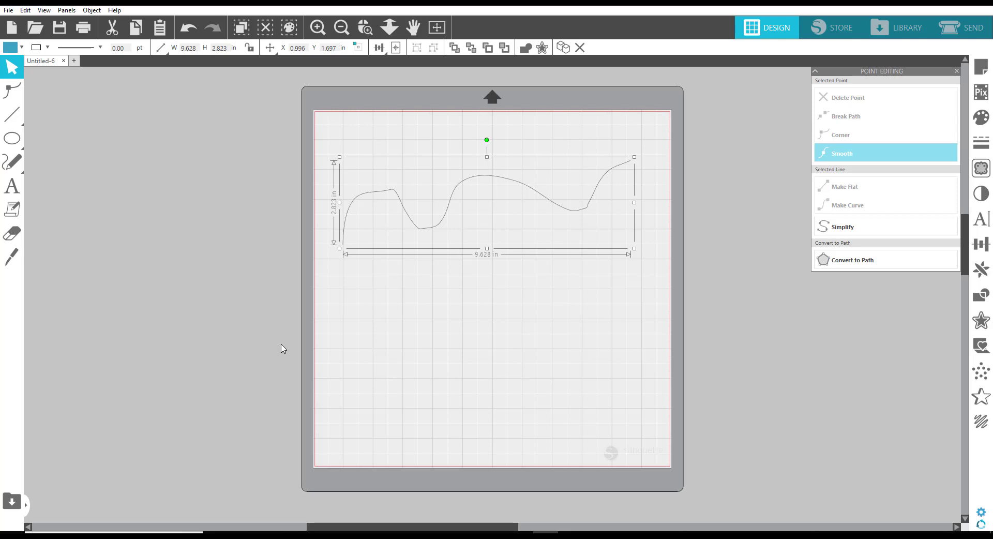
left_click(133, 248)
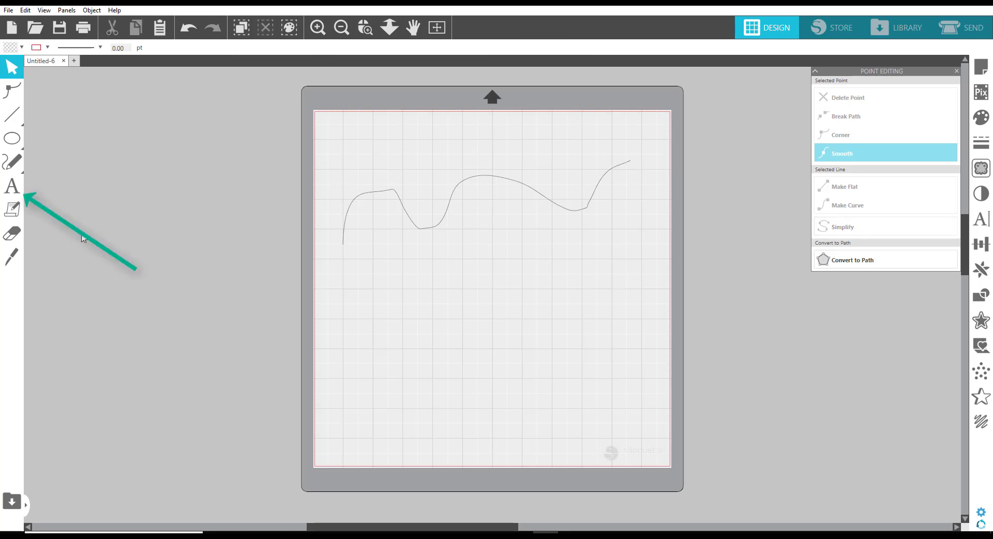
Step: Add the person's name as a text object in Arial at 72 pt and move it off the mat beside the curve's end
left_click(15, 192)
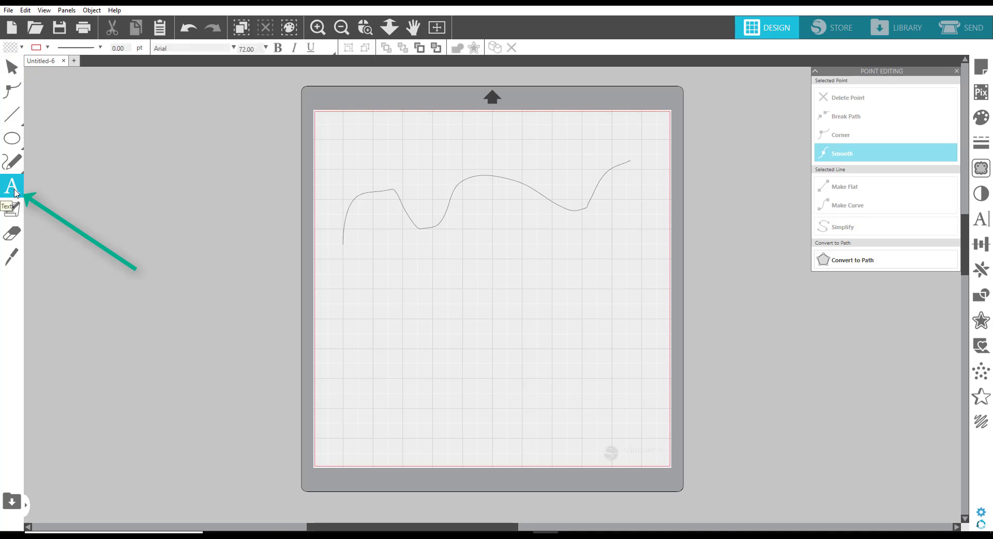
left_click(396, 314)
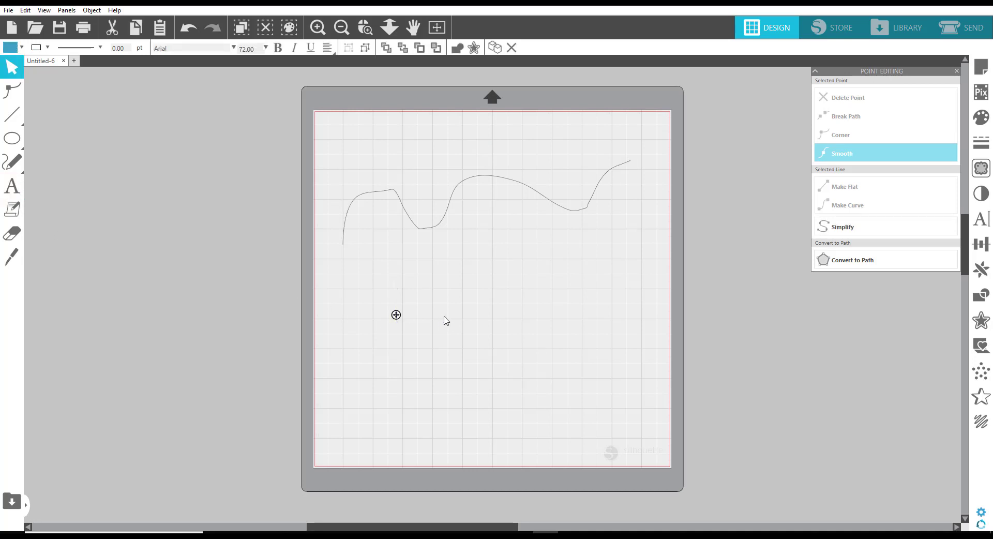
type("PattyAnne")
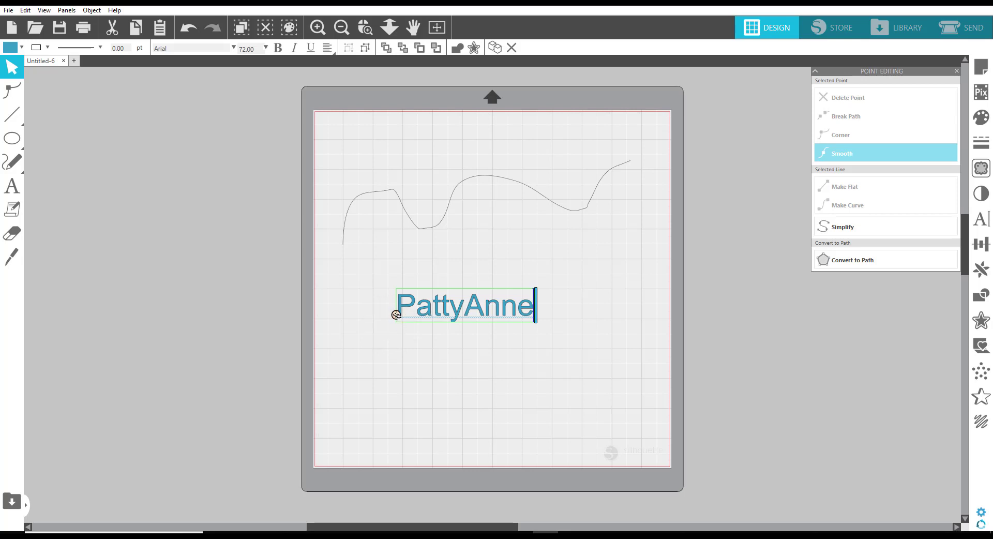
mouse_move(396, 316)
left_mouse_down()
mouse_move(494, 184)
mouse_move(495, 149)
mouse_move(463, 166)
mouse_move(469, 178)
mouse_move(450, 190)
mouse_move(434, 235)
mouse_move(385, 192)
mouse_move(362, 187)
mouse_move(344, 206)
mouse_move(445, 189)
mouse_move(552, 210)
mouse_move(678, 184)
left_mouse_up()
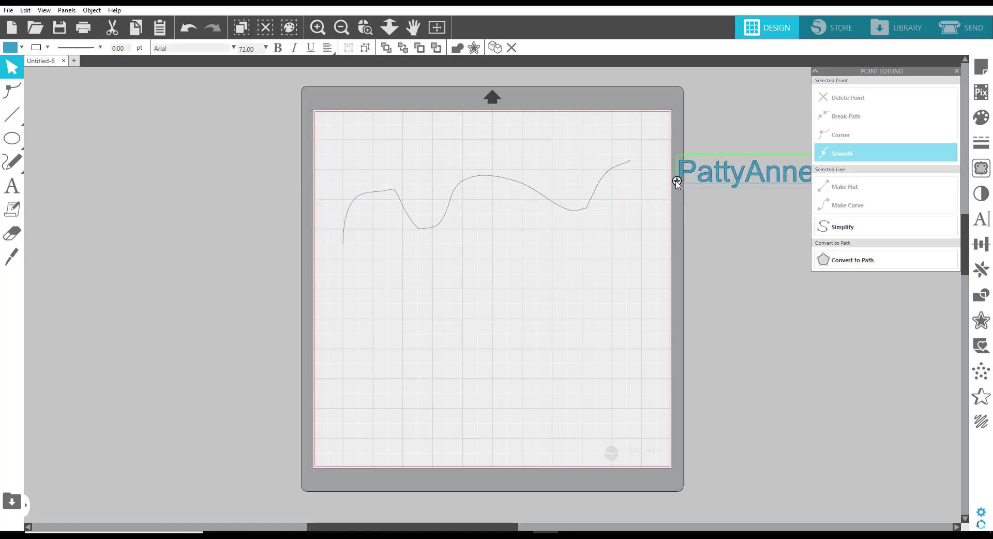
Step: Draw a circle about 3.65 in across, place it on the mat below the freehand curve and fill it with pink
mouse_move(12, 138)
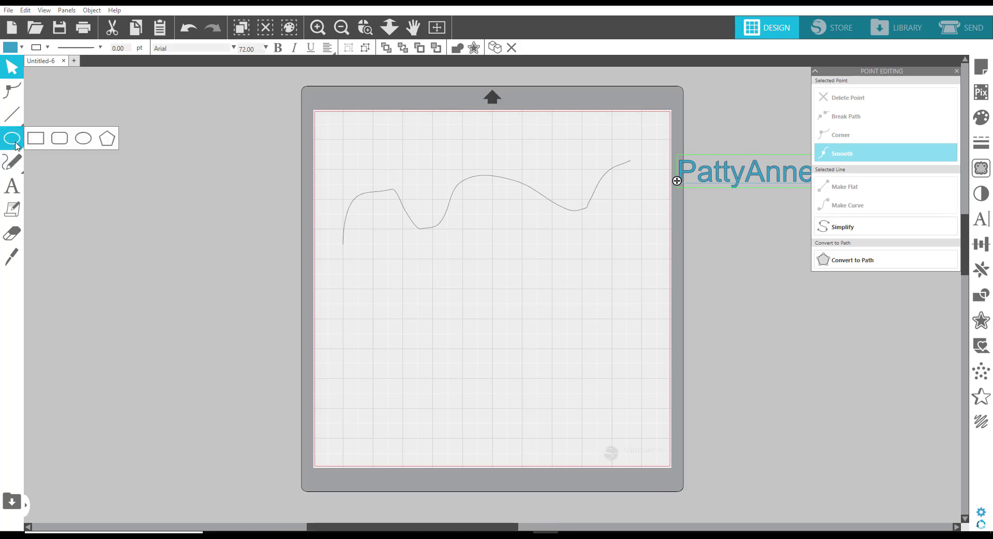
left_click(83, 139)
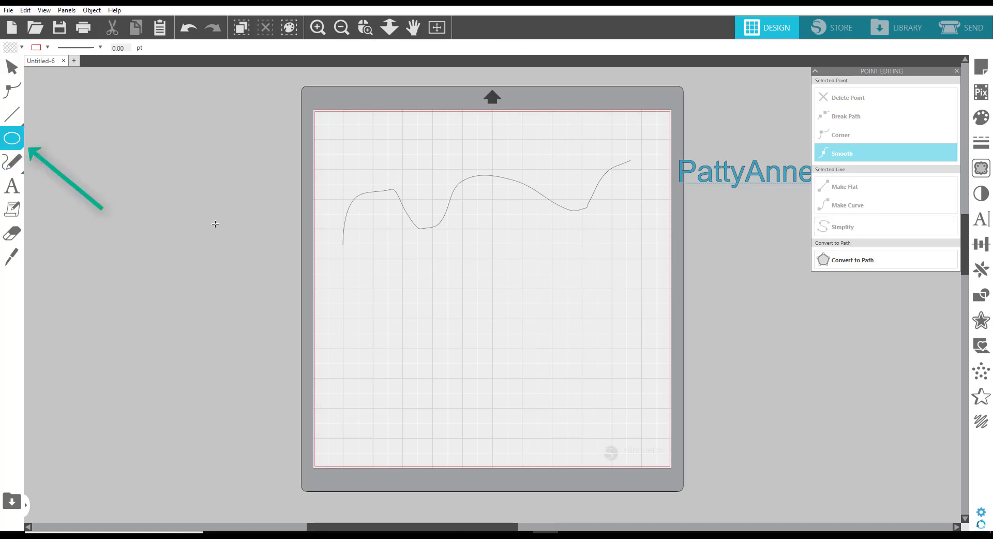
left_click_drag(156, 224, 272, 341)
left_click_drag(229, 298, 496, 340)
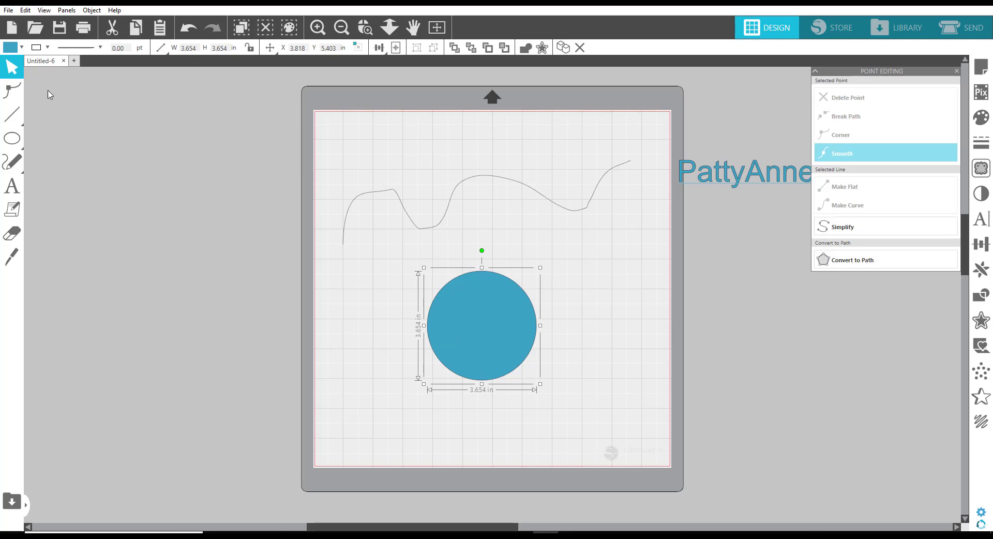
left_click(13, 49)
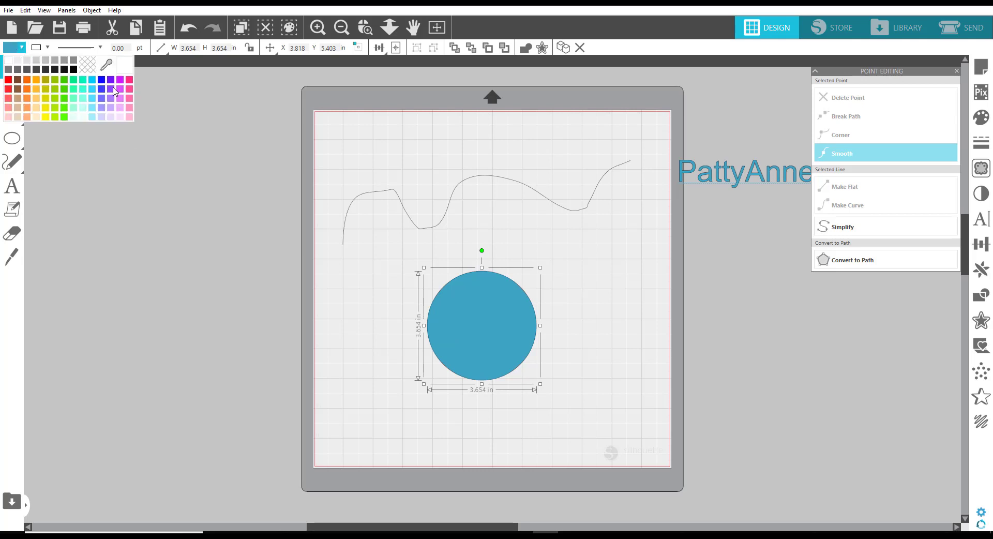
left_click(130, 86)
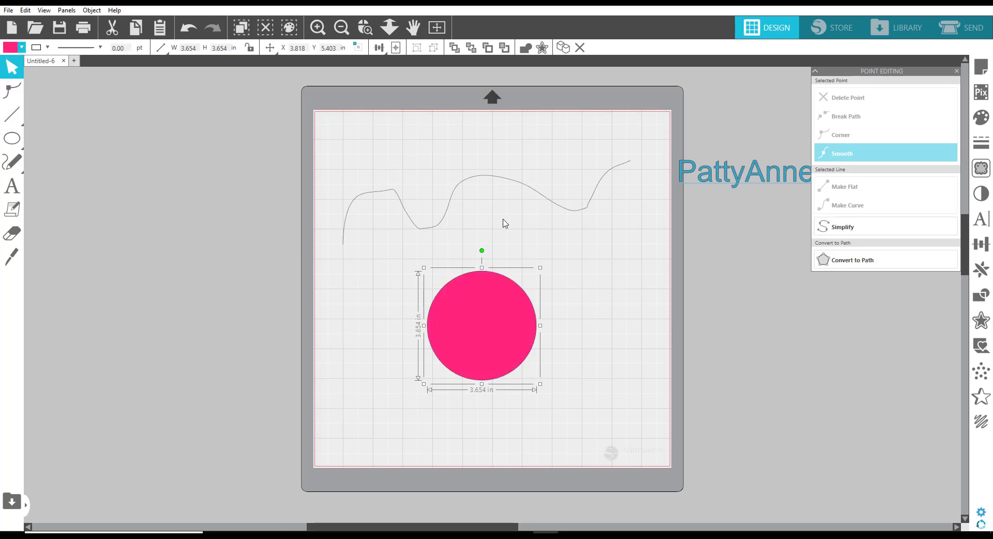
Step: Move the name text back onto the mat, between the freehand curve and the pink circle
left_click(719, 184)
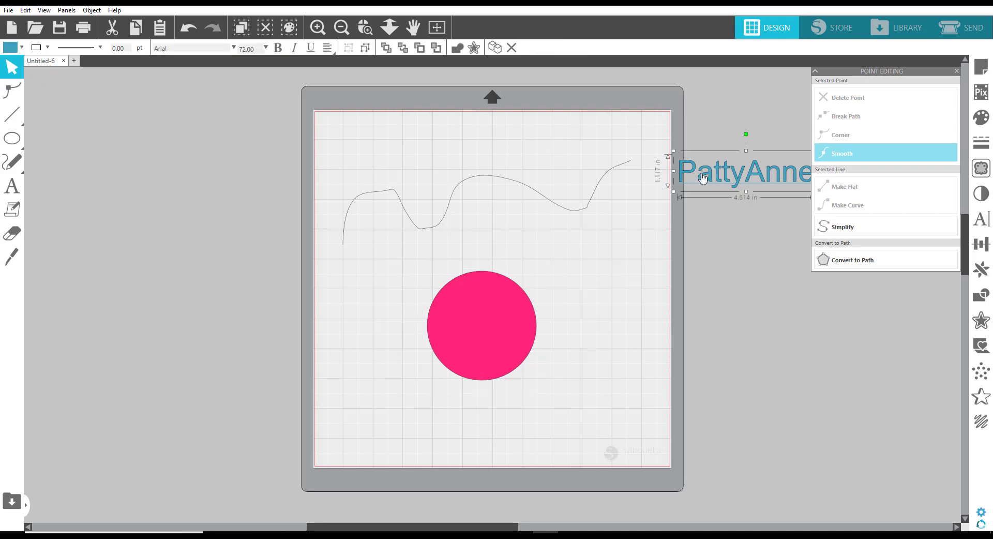
left_click_drag(733, 176, 436, 169)
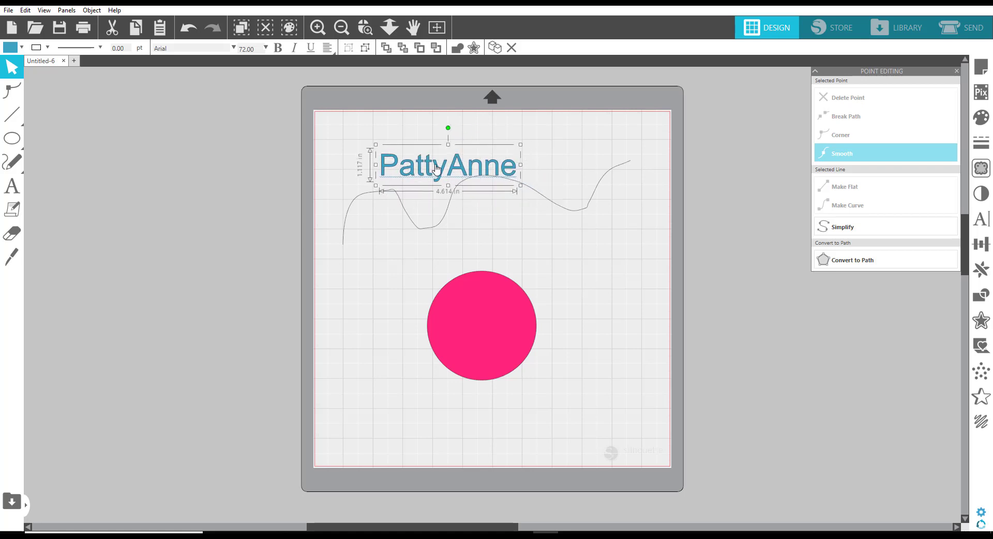
left_click_drag(436, 168, 579, 252)
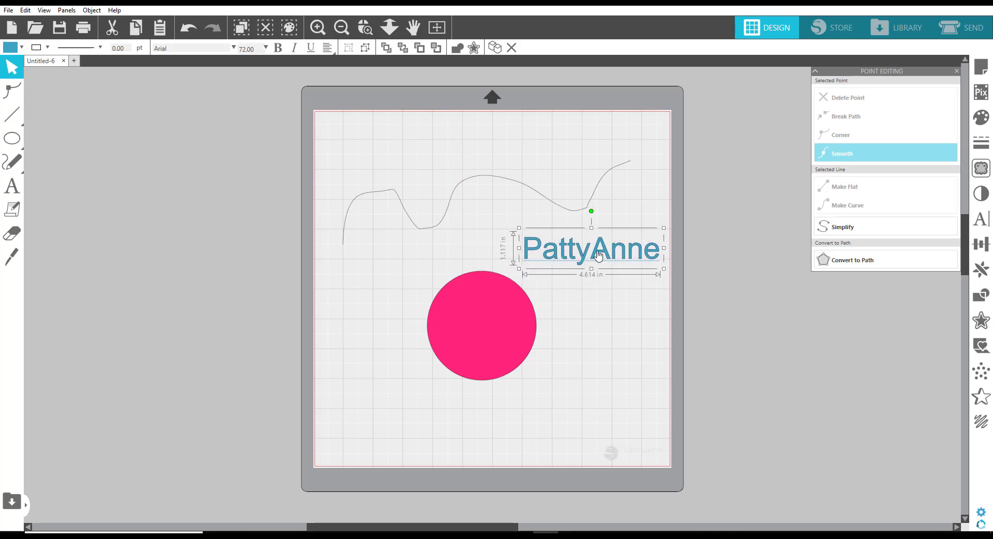
Step: Attach the name text to the circle's lower edge and offset it from the path so it curves outside the circle
double_click(595, 253)
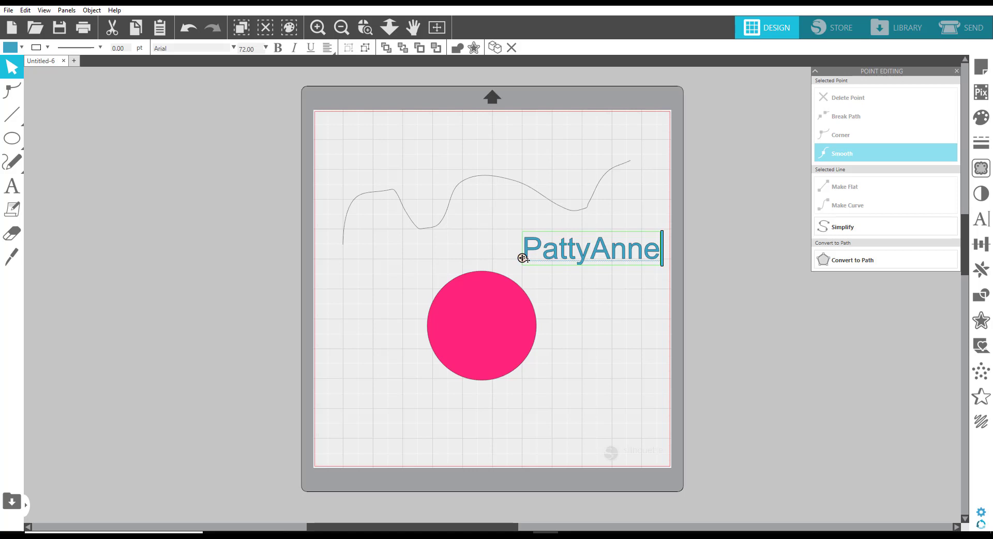
left_click_drag(522, 258, 434, 353)
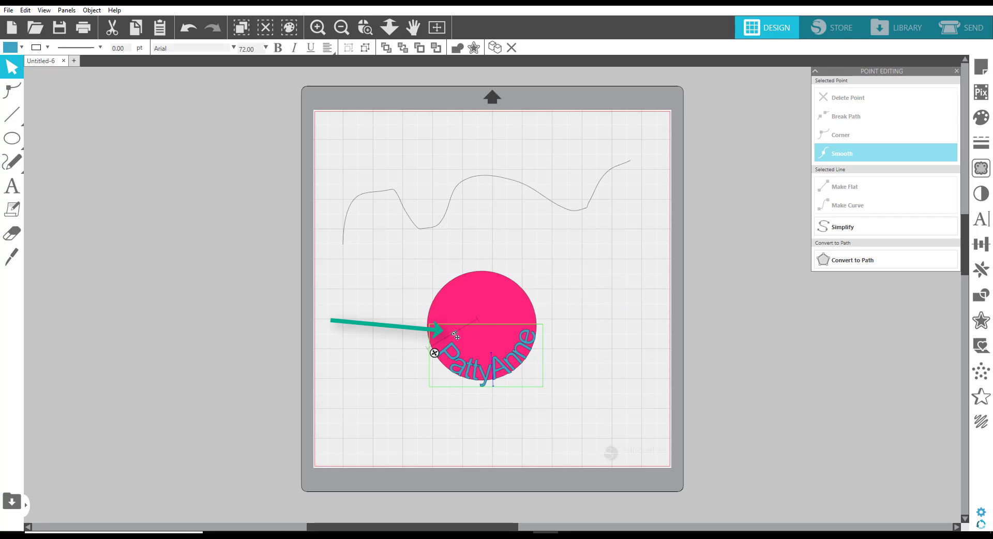
left_click_drag(453, 332, 424, 340)
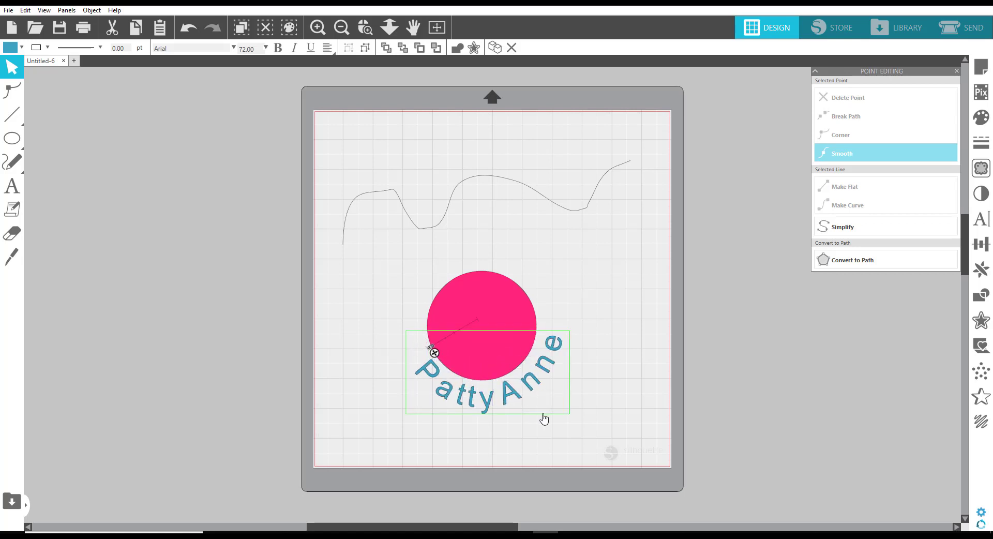
left_click(609, 421)
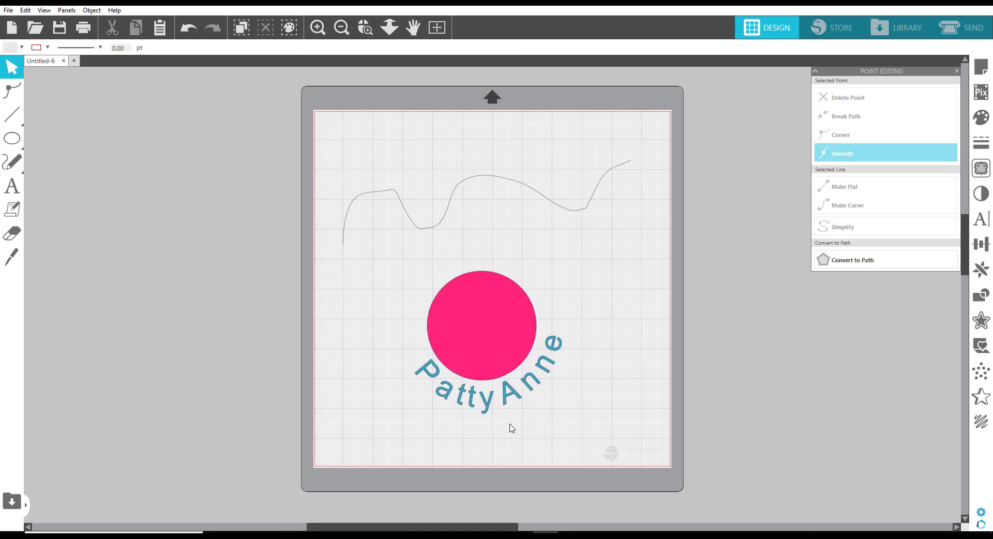
Step: Delete the curved name text, the freehand curve and the pink circle from the mat
left_click(450, 398)
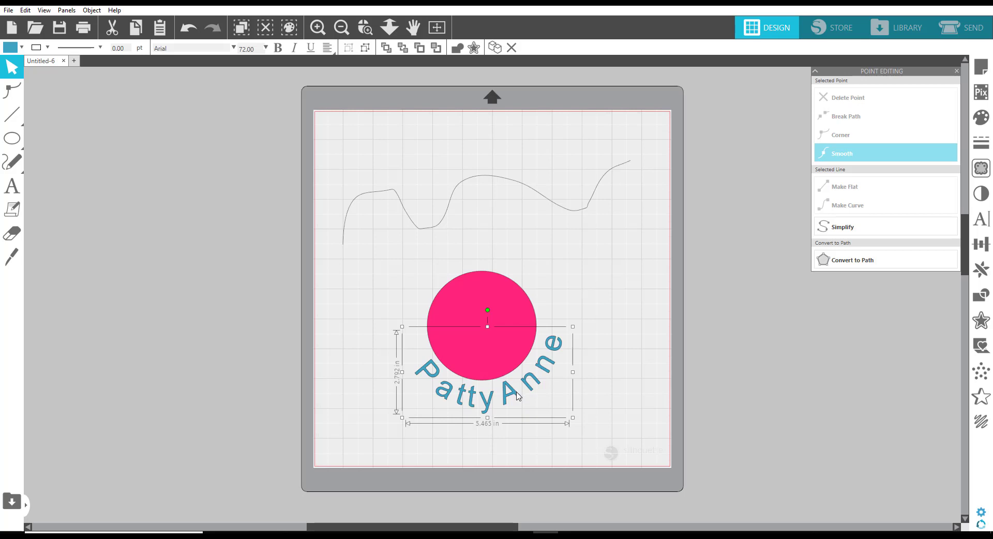
key("Delete")
left_click_drag(592, 397, 300, 175)
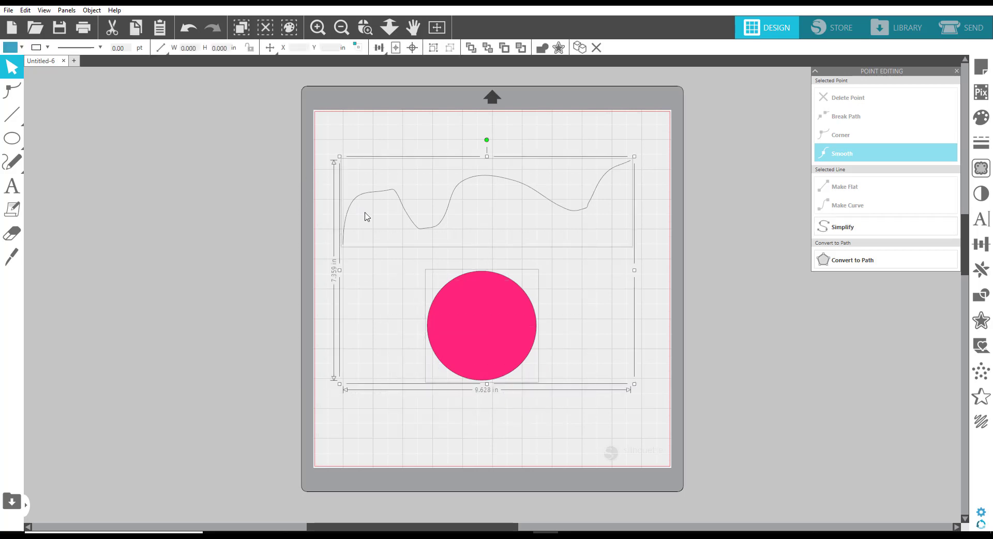
key("Delete")
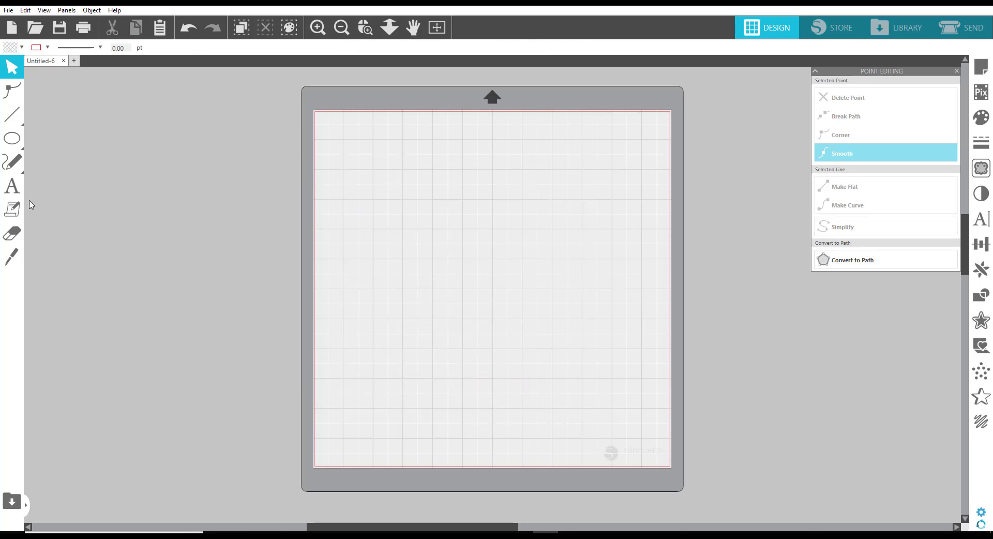
Step: Add the person's name as a new text object on the upper part of the empty mat
left_click(6, 194)
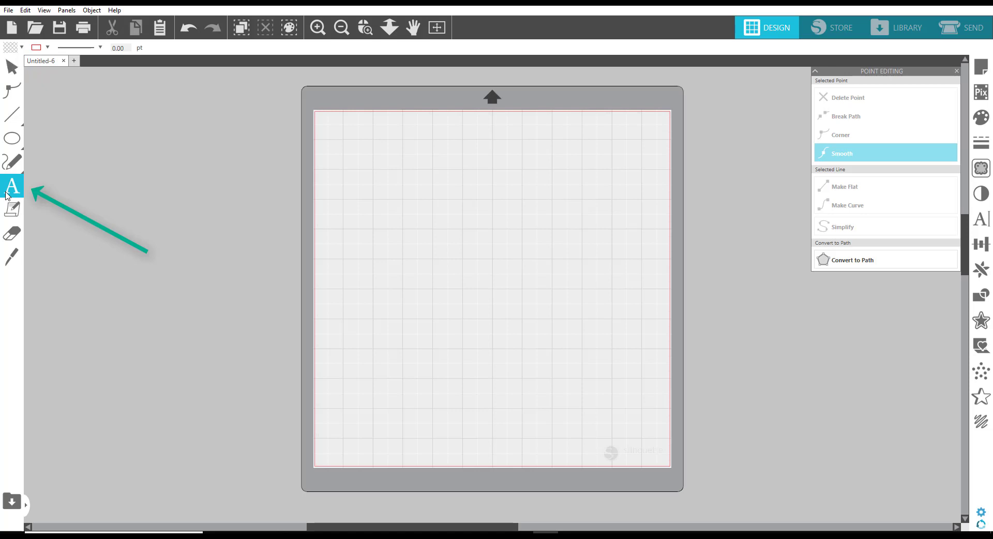
left_click(354, 241)
type("Patt")
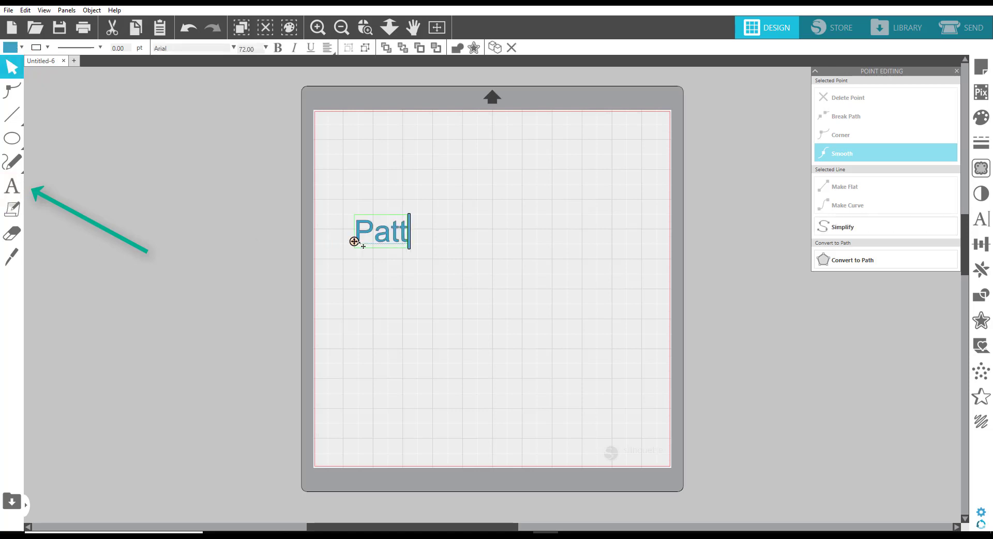
type("yAnne")
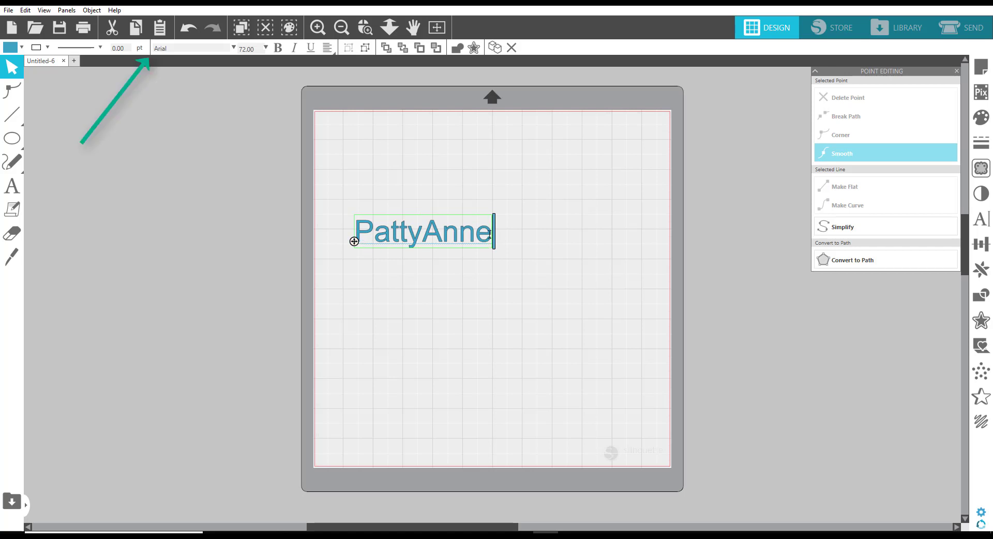
Step: Change the font of the whole name text to magnolia Sky and finish editing the text
left_click_drag(489, 233, 354, 242)
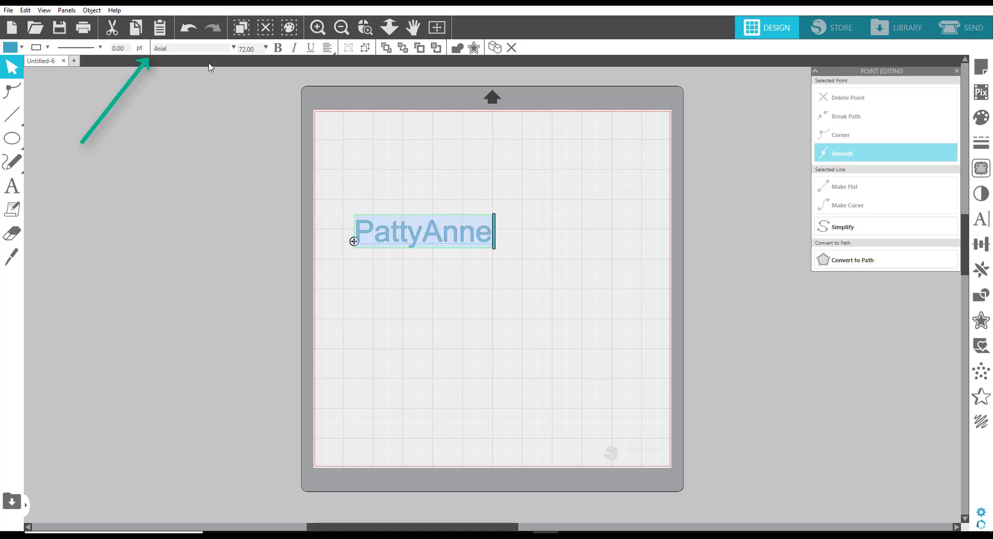
left_click(234, 49)
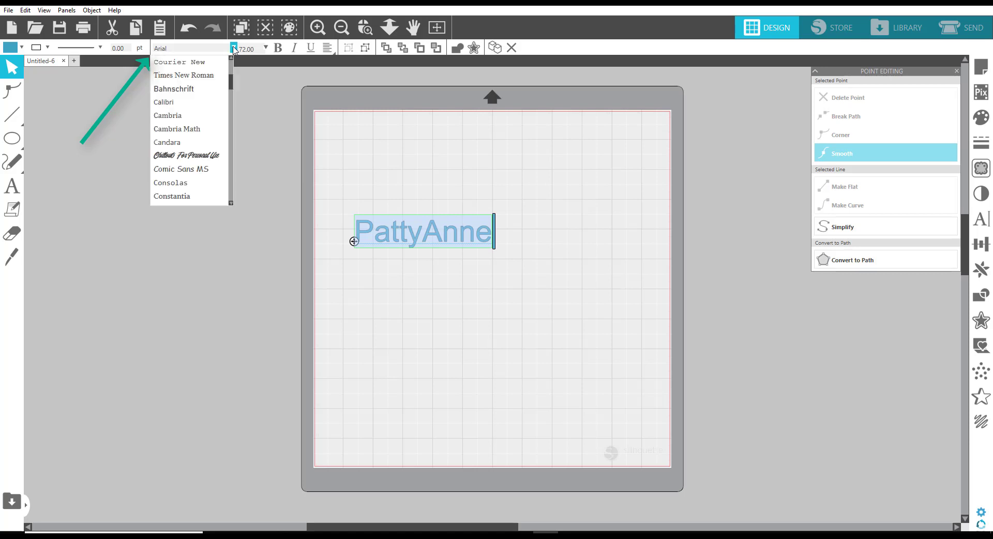
left_click(178, 48)
type("magnolia Sky")
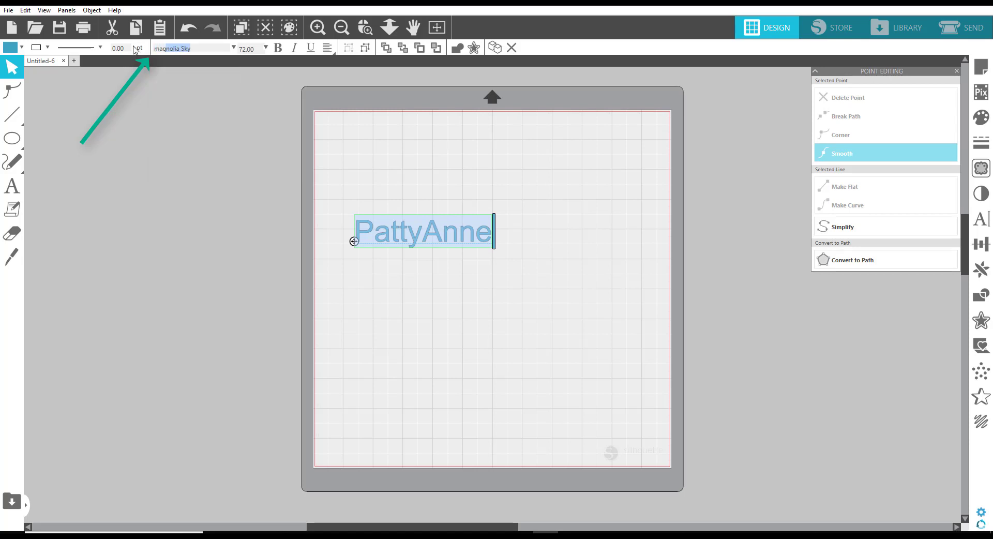
key("Return")
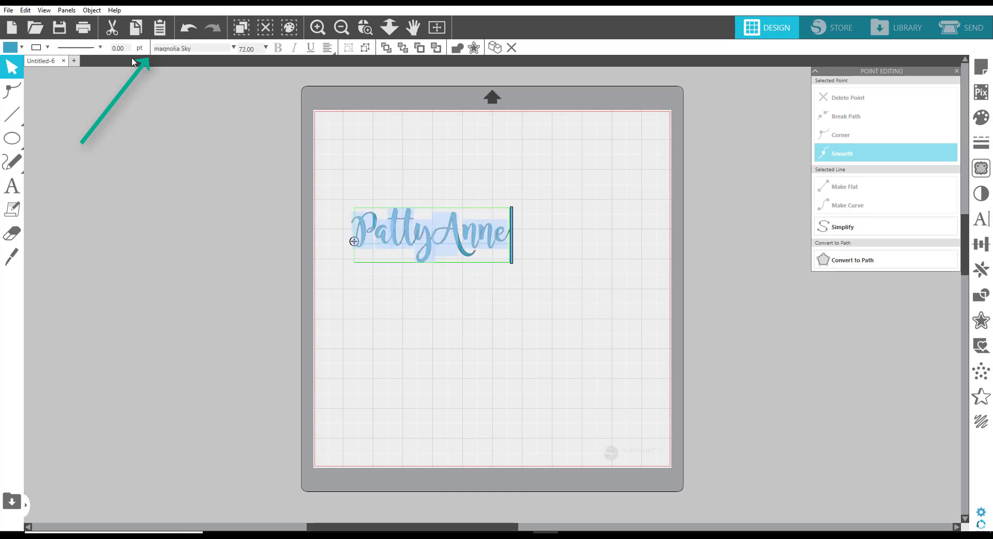
left_click(461, 296)
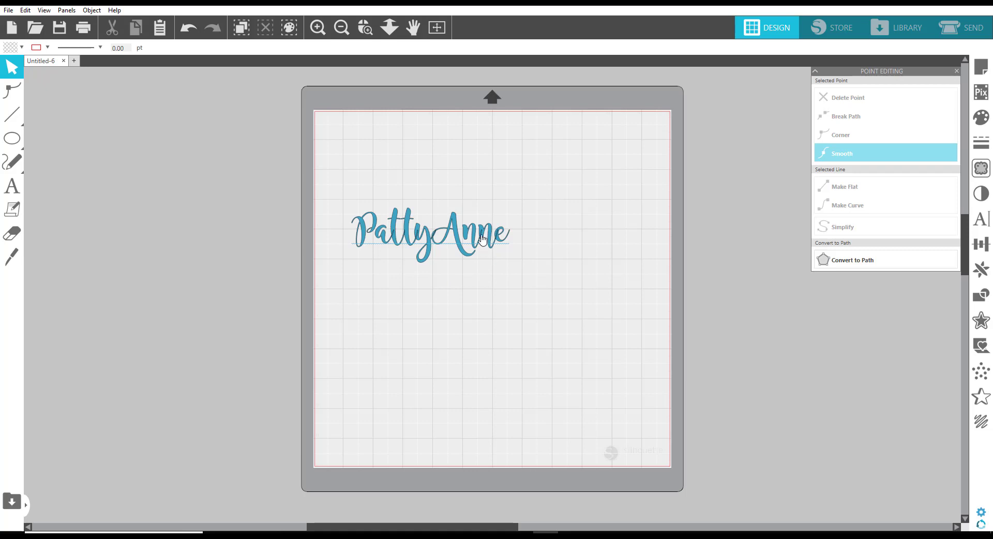
Step: Examine the overlapping strokes between the letters of the script text up close
left_click(365, 27)
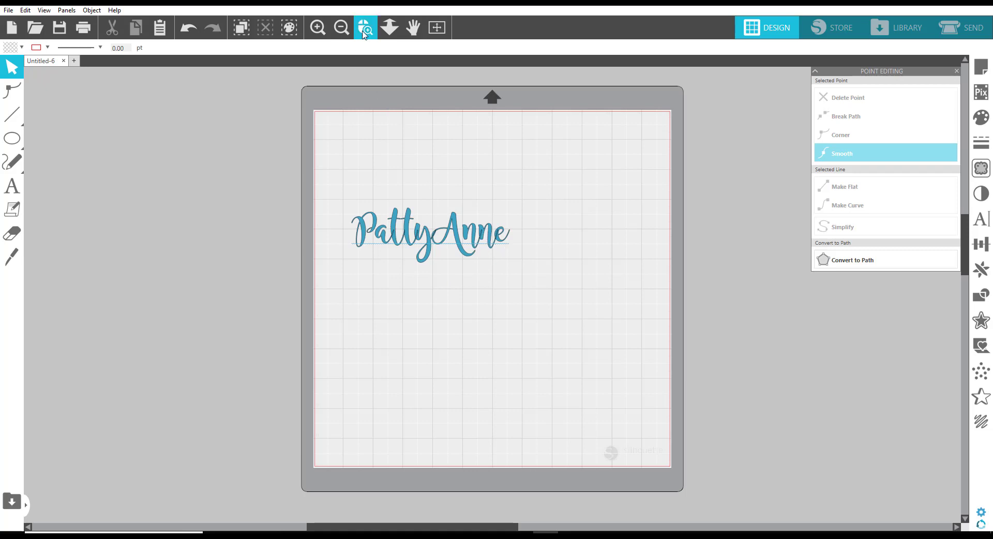
left_click_drag(483, 232, 518, 270)
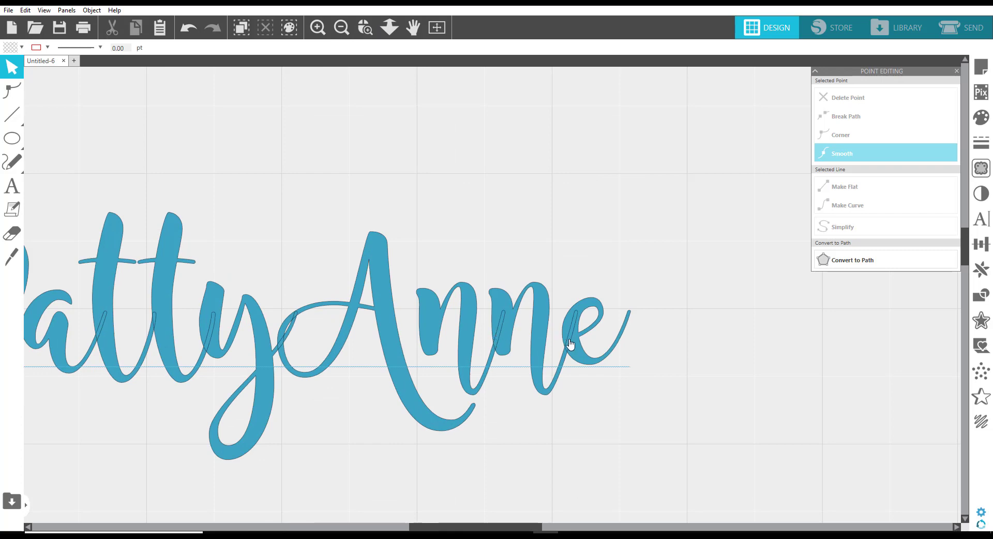
left_click(341, 27)
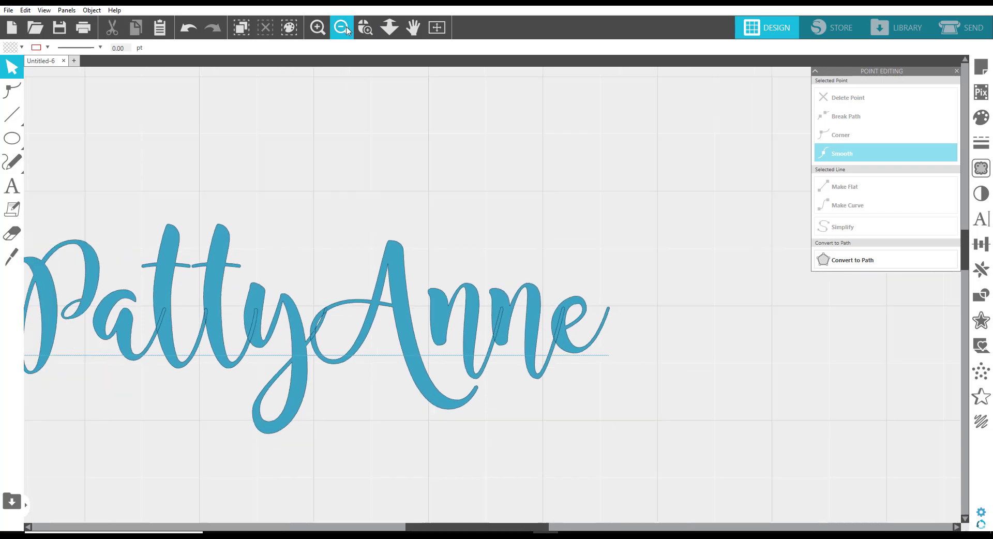
Step: Weld the overlapping letters of the script name text into one continuous shape
left_click(341, 27)
left_click(341, 28)
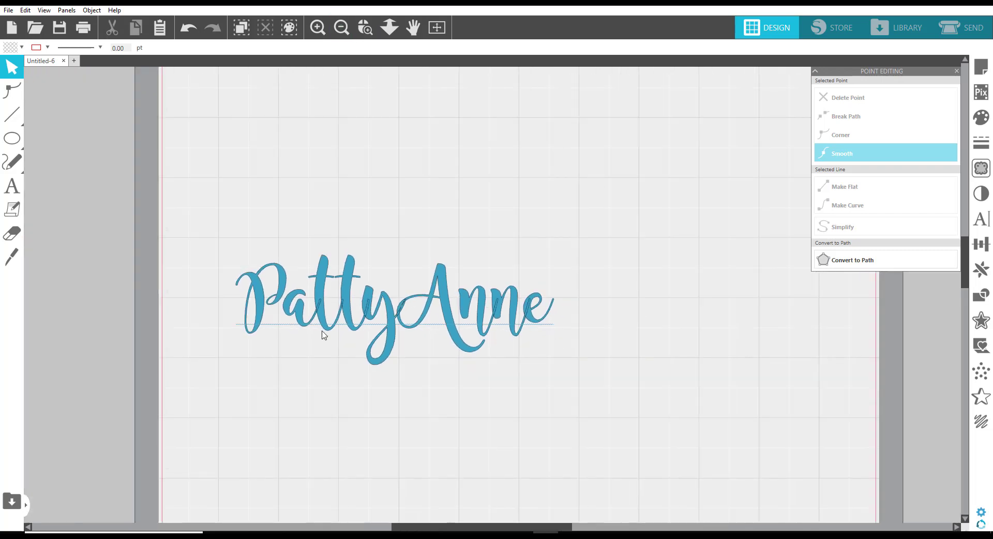
left_click(388, 333)
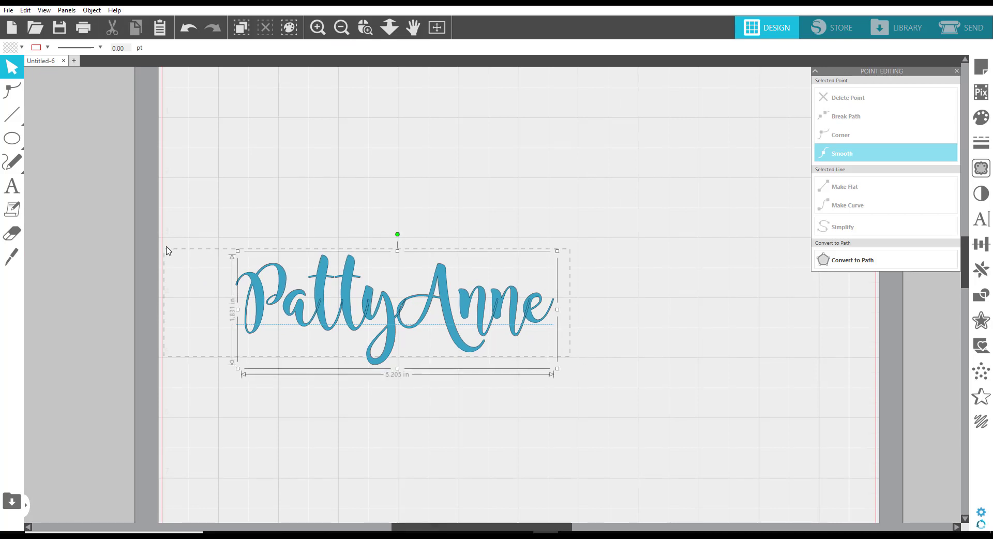
right_click(394, 317)
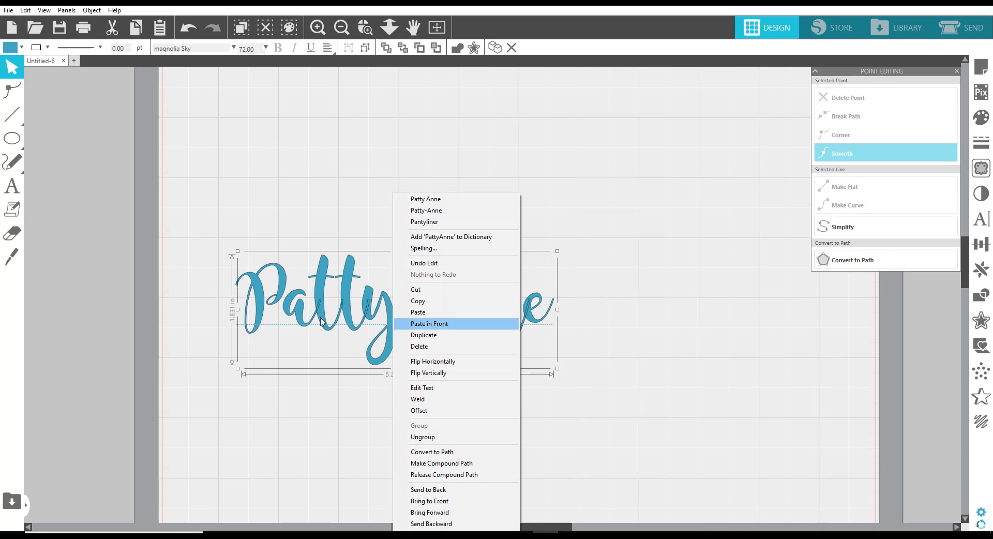
left_click(214, 235)
left_click(547, 348)
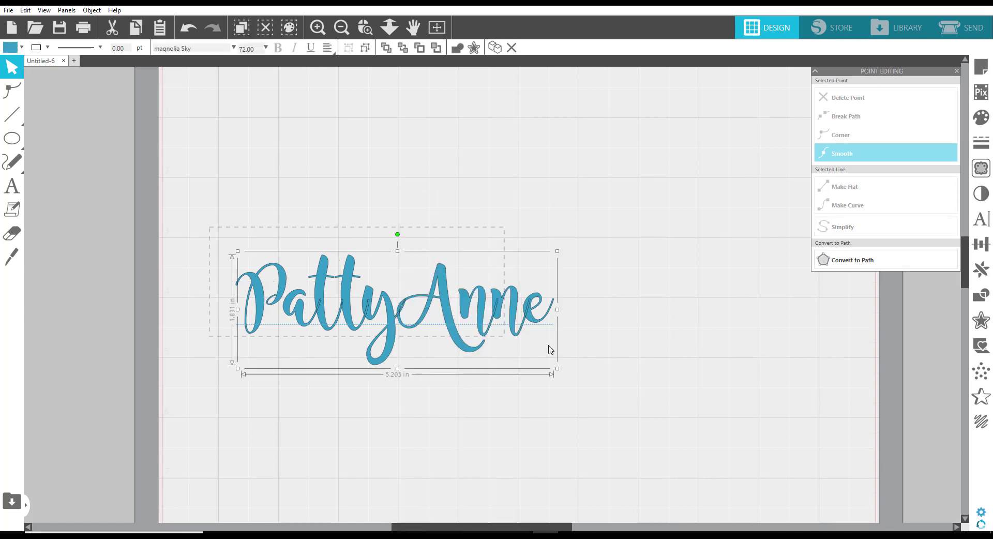
right_click(457, 314)
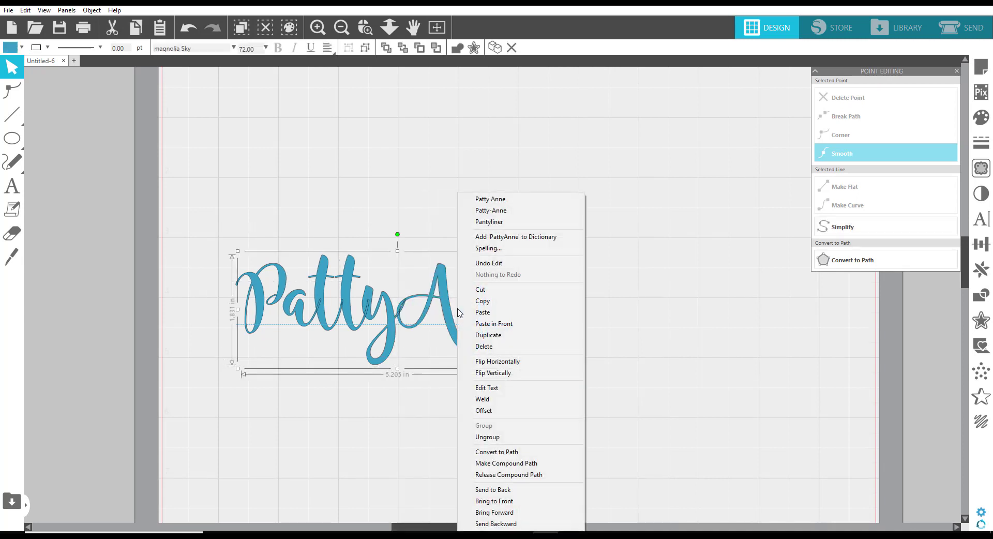
left_click(518, 399)
left_click(646, 381)
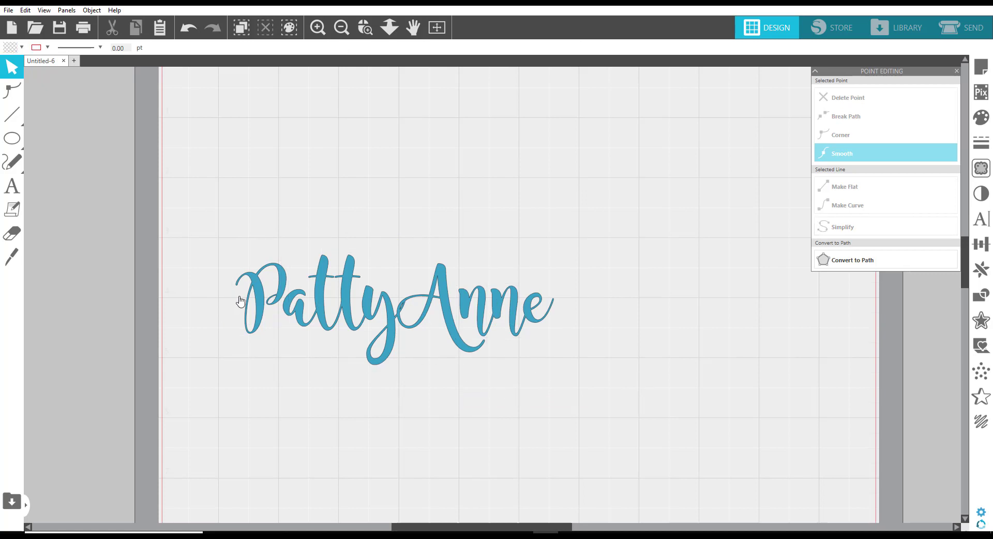
Step: Clear the welded name from the mat and add a sticky note containing "asd;fsa"
left_click_drag(281, 245, 565, 344)
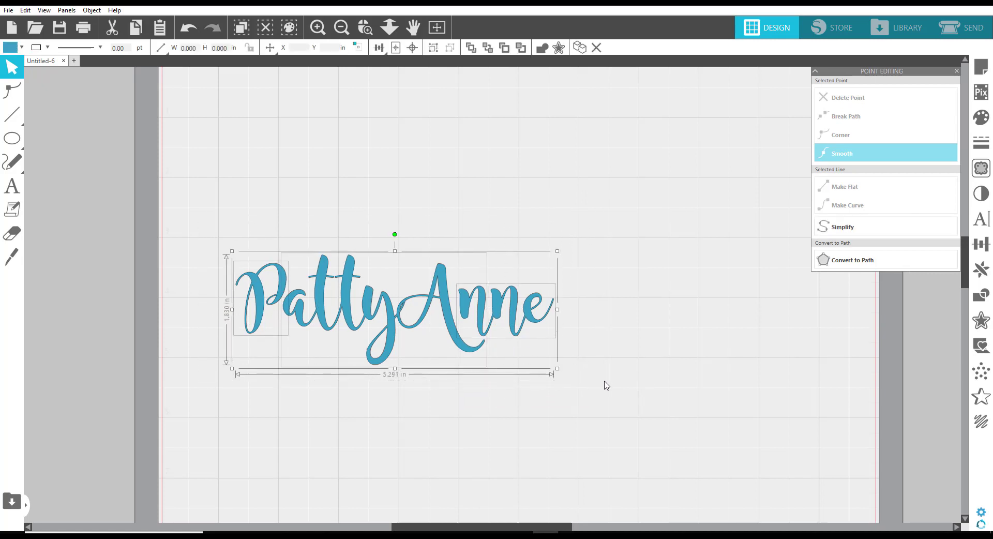
key("Delete")
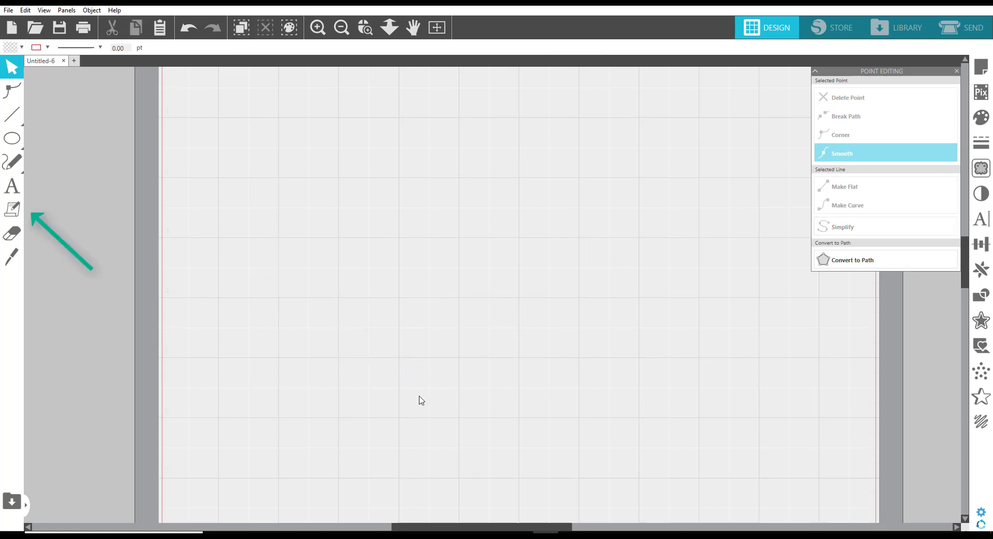
left_click(14, 217)
left_click(289, 187)
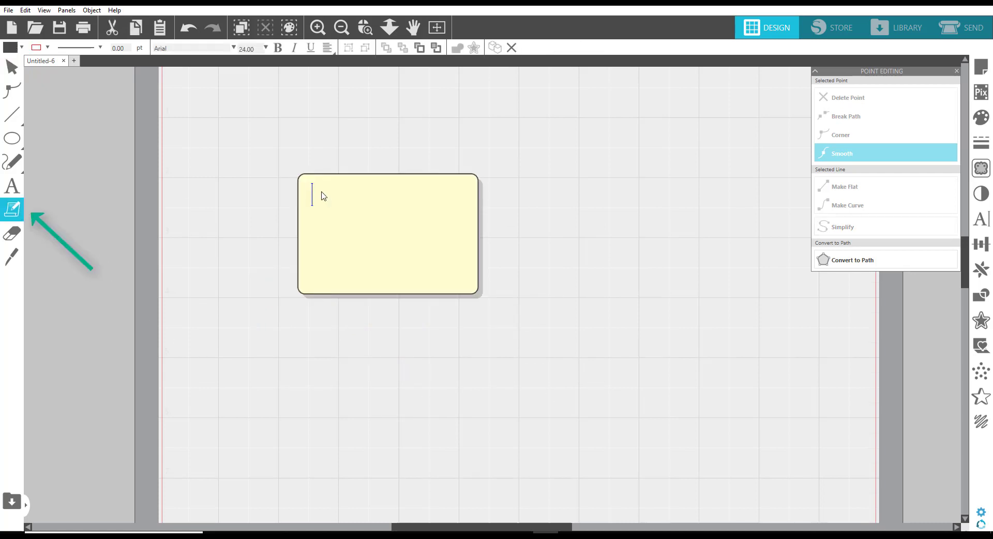
type("asd;fsa")
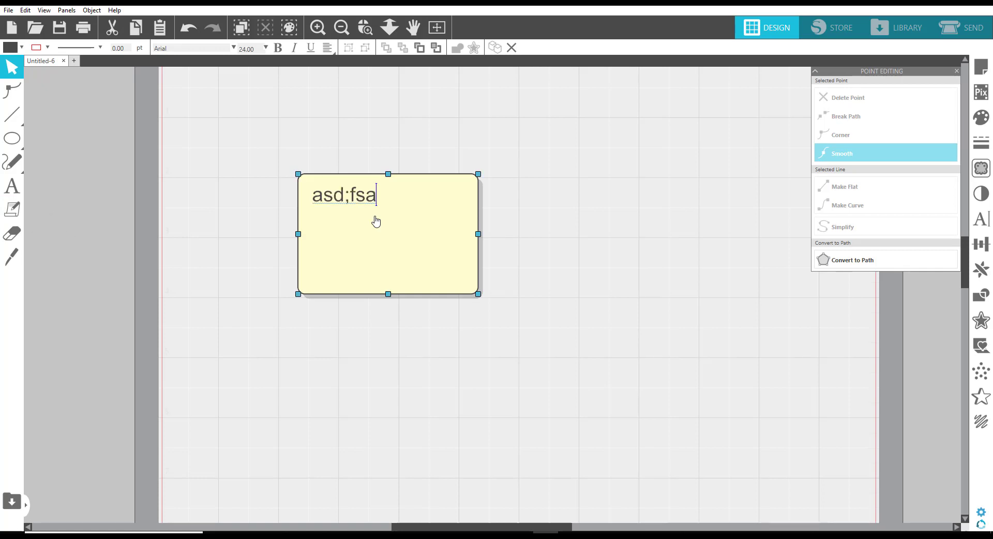
Step: Add the text "I used Magnolia Sky font." below the first line of the sticky note
type("w")
key("BackSpace")
type("O")
key("BackSpace")
type("I used Magnolia")
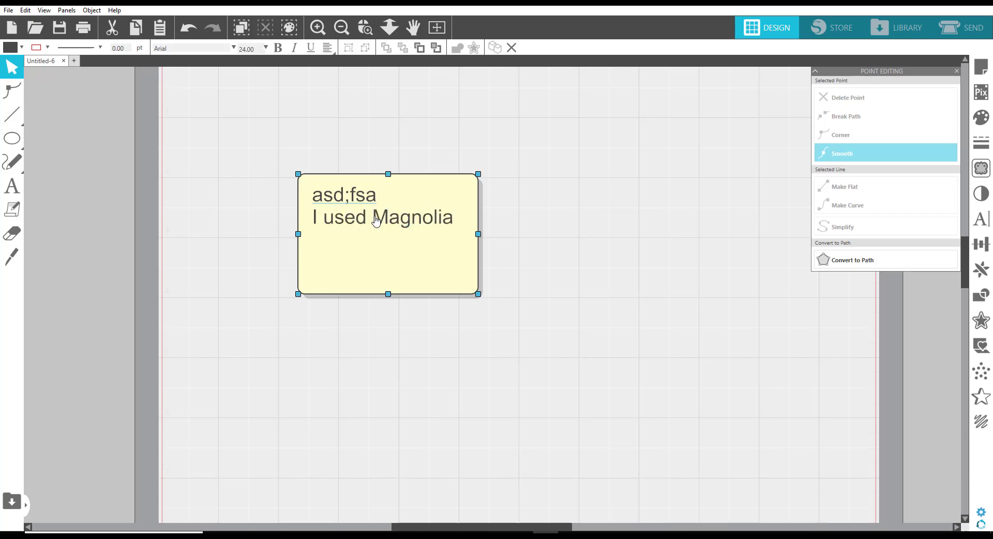
key("Return")
type("Sky font.")
Step: Resize the sticky note from its lower-right corner and move it up and left on the mat
mouse_move(483, 300)
left_mouse_down()
mouse_move(682, 386)
mouse_move(501, 335)
mouse_move(609, 350)
mouse_move(495, 310)
mouse_move(490, 298)
left_mouse_up()
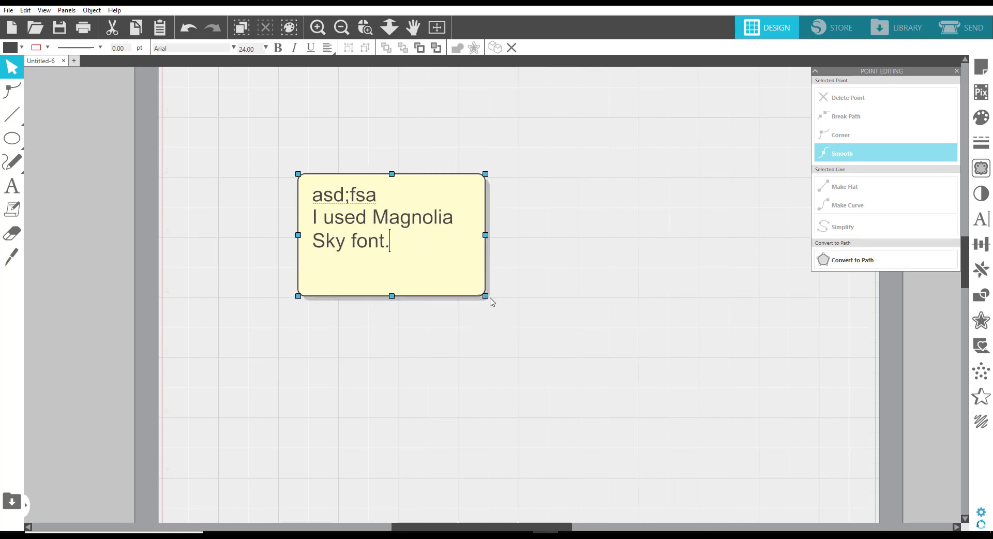
left_click(498, 302)
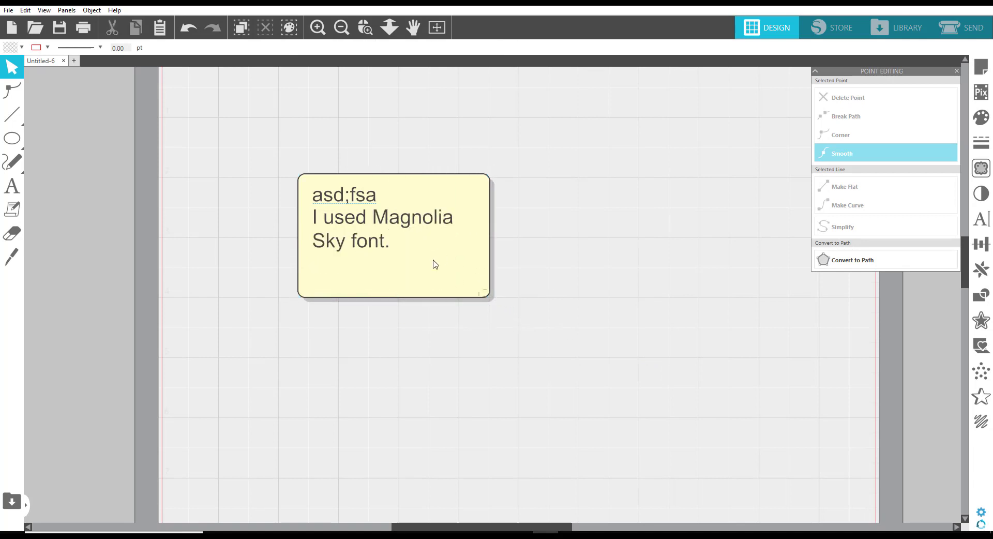
left_click_drag(407, 251, 348, 205)
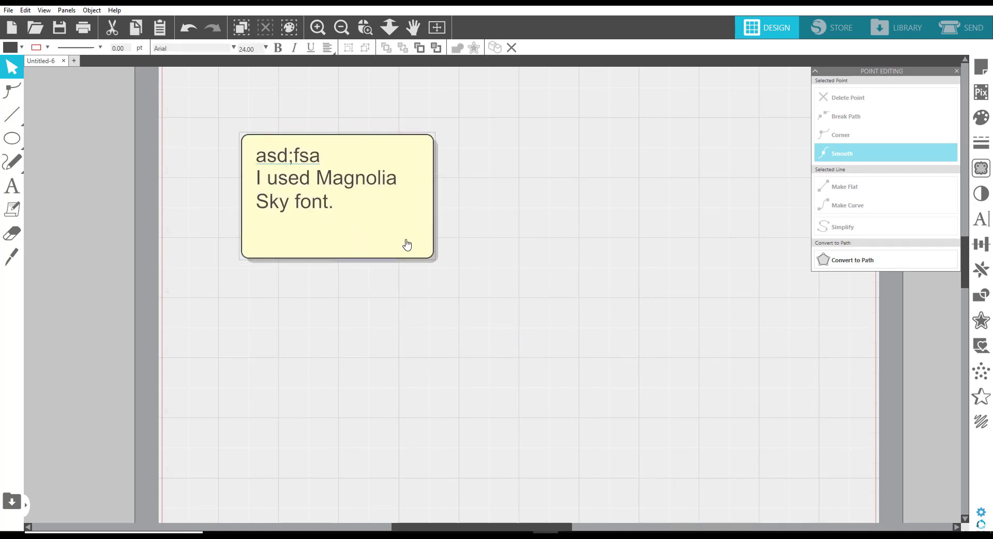
left_click(430, 257)
left_click(426, 253)
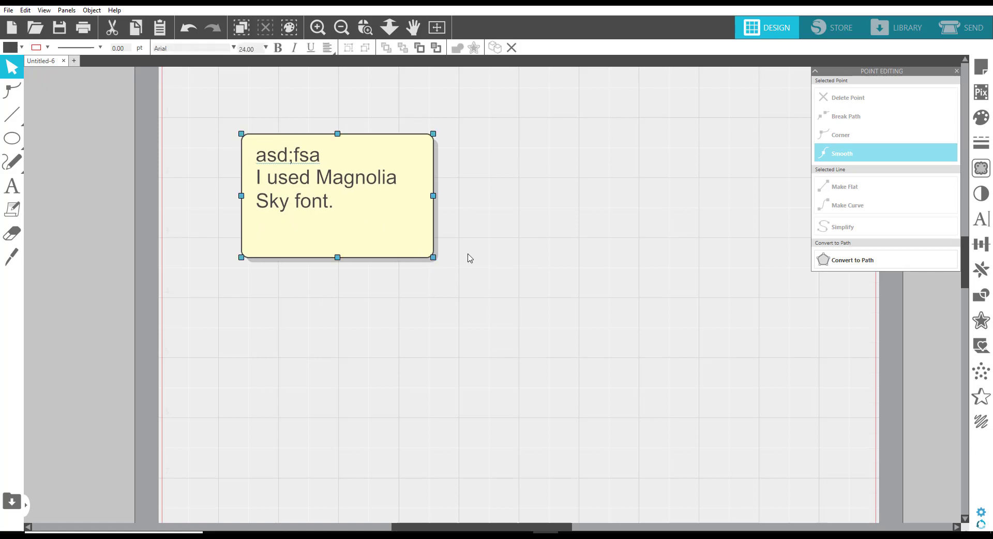
left_click_drag(433, 257, 429, 284)
Step: Delete the sticky note and draw an ellipse about 4.3 in wide and 2.9 in high on the mat
left_click_drag(455, 301, 187, 97)
key("Delete")
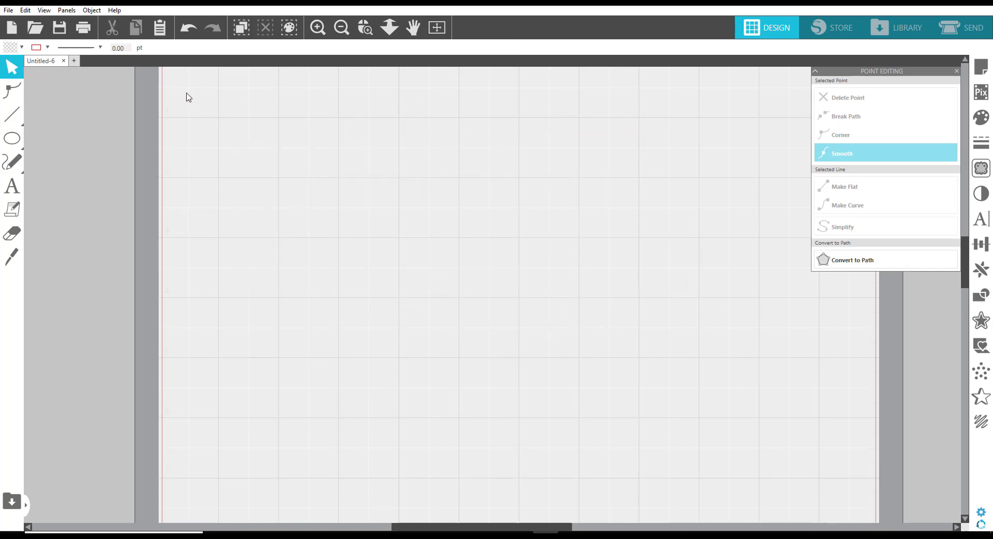
left_click(8, 235)
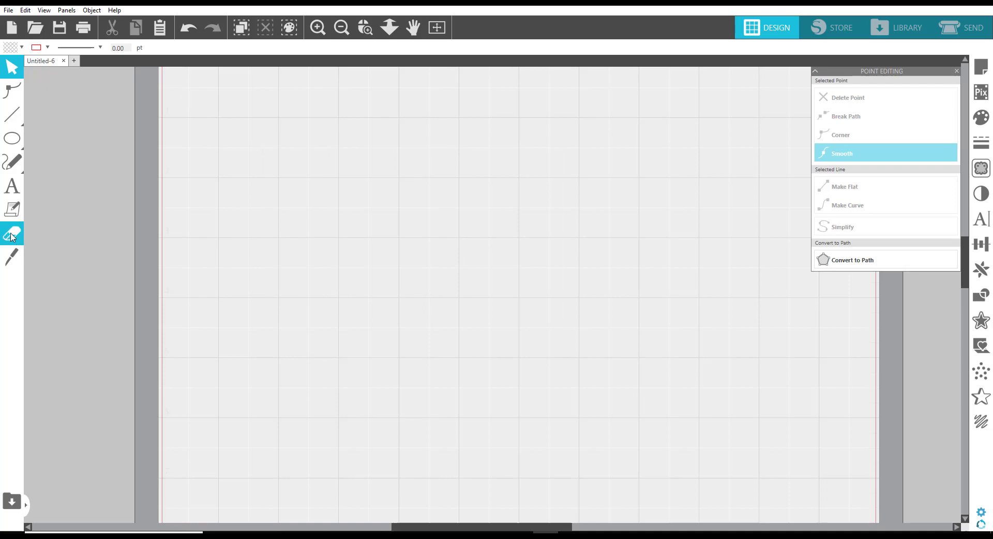
left_click(16, 174)
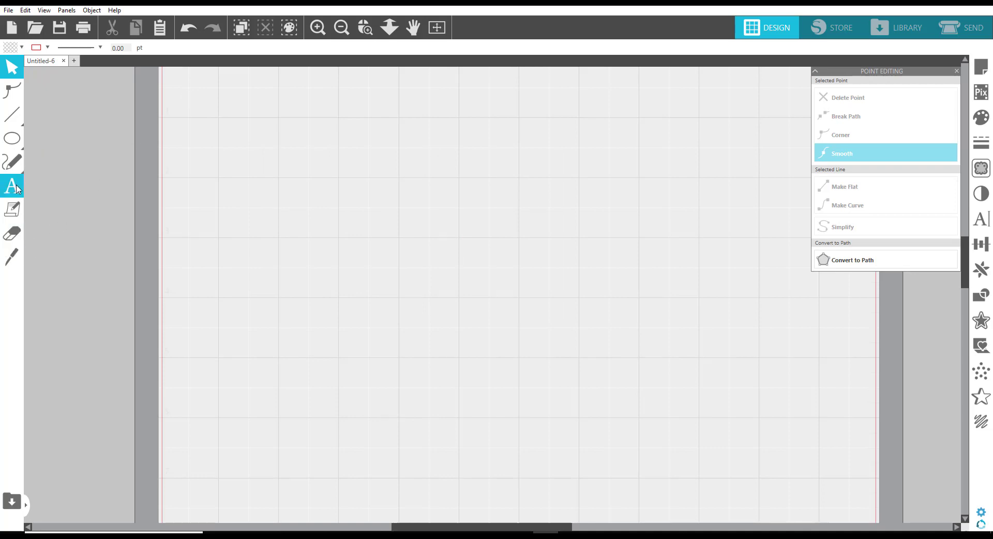
left_click(15, 144)
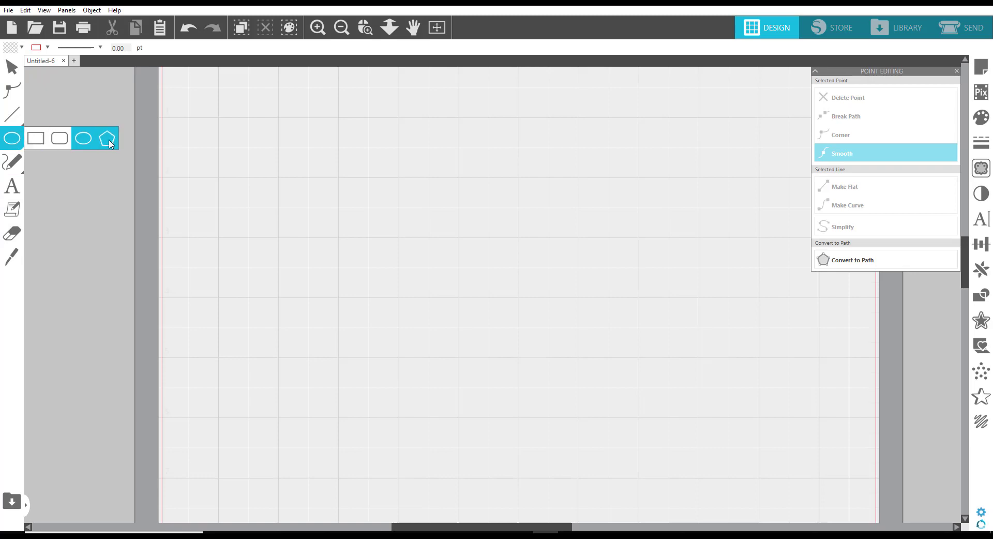
left_click_drag(282, 158, 540, 334)
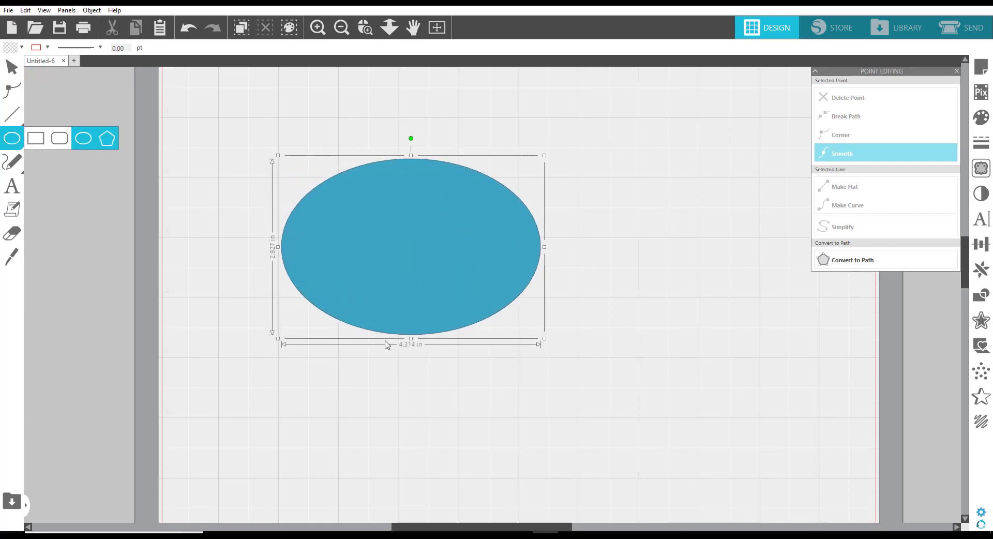
Step: Erase two slanted strips down through the ellipse with a round outline eraser, the first at size 0.866 in and the second at 2.875 in
left_click(10, 236)
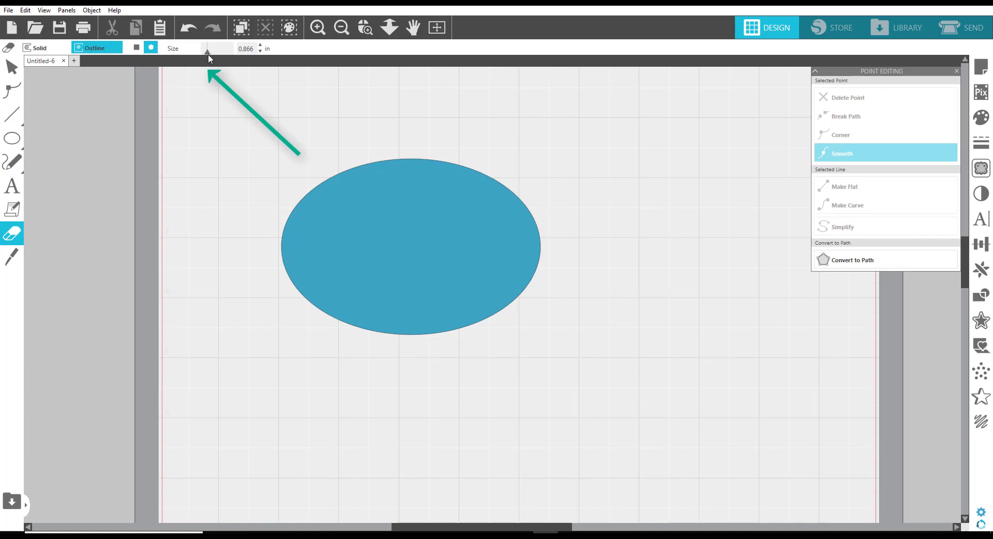
mouse_move(317, 155)
left_mouse_down()
mouse_move(344, 225)
mouse_move(376, 376)
left_mouse_up()
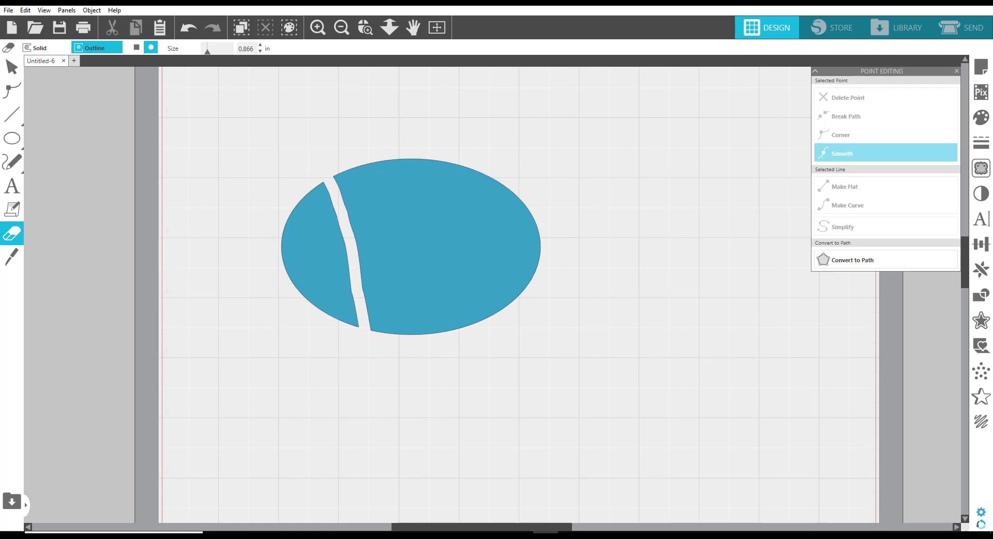
left_click_drag(206, 51, 215, 53)
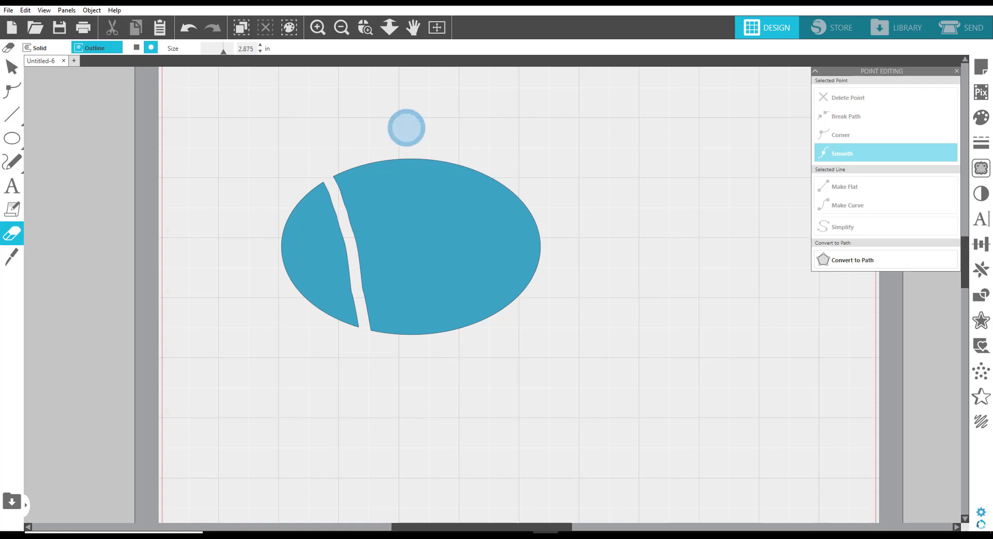
left_click_drag(406, 127, 474, 401)
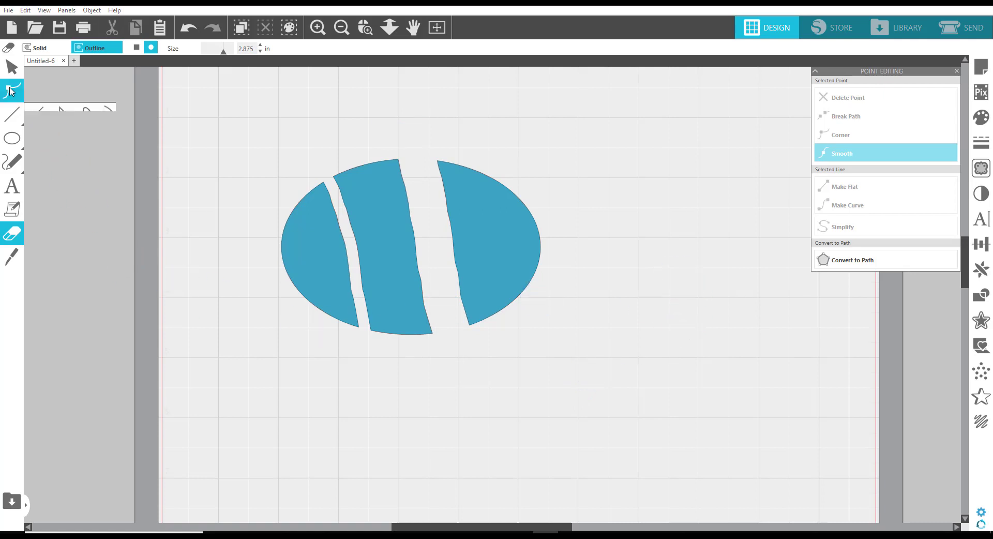
Step: Spread the three pieces of the erased ellipse apart from one another
left_click(12, 66)
left_click_drag(309, 237, 247, 221)
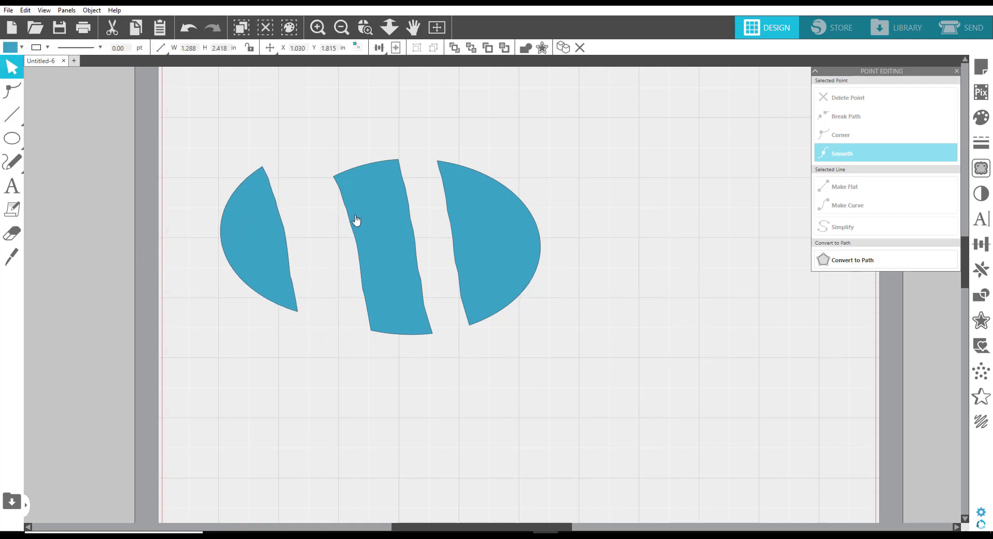
left_click_drag(394, 219, 377, 187)
left_click_drag(490, 191, 493, 156)
left_click(80, 124)
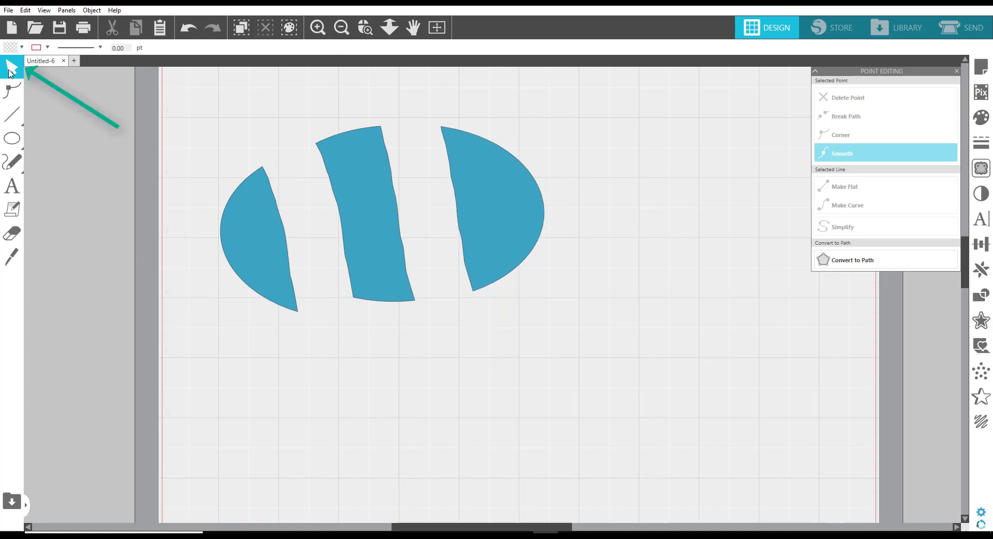
Step: Move the three ellipse pieces back together, leaving narrow gaps between them
left_click_drag(240, 221, 284, 212)
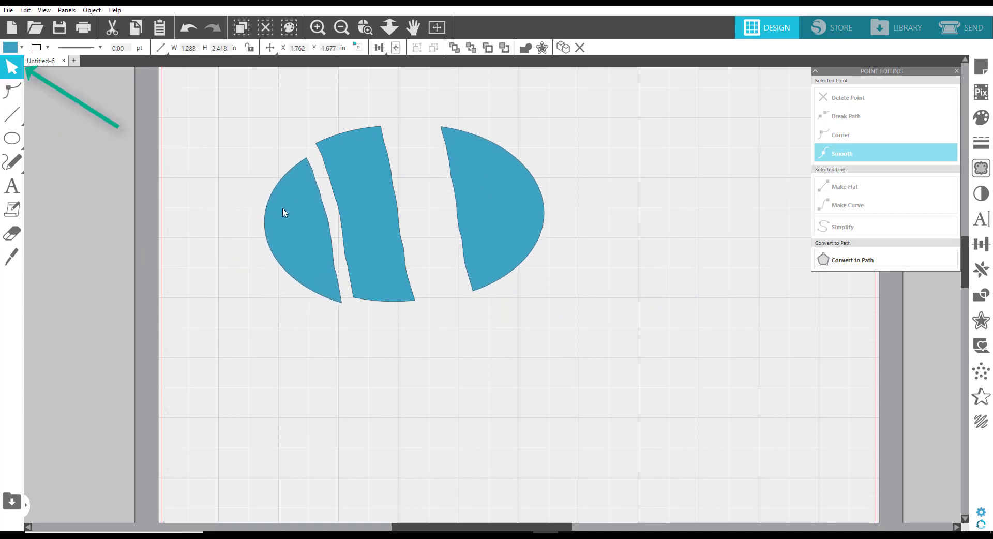
left_click_drag(359, 208, 363, 214)
left_click_drag(465, 207, 426, 215)
Step: Fill the left ellipse piece with blue-violet, the middle piece with magenta and the right piece with pink
left_click(304, 231)
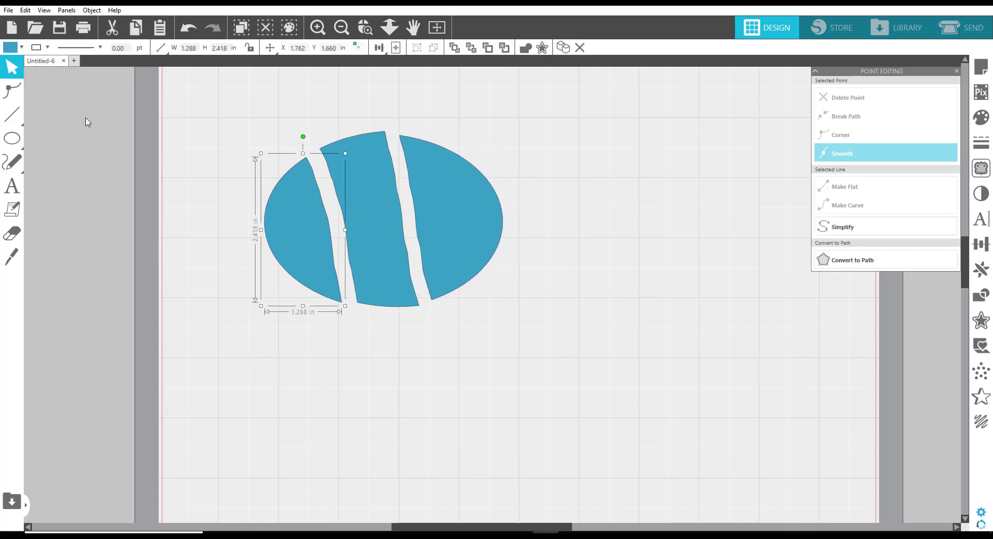
left_click(10, 49)
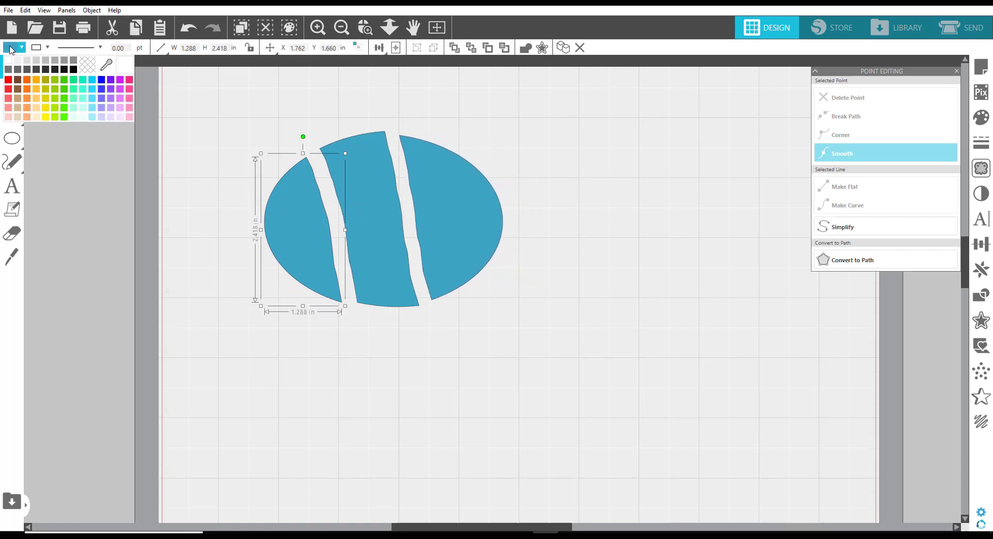
left_click(114, 80)
left_click(355, 192)
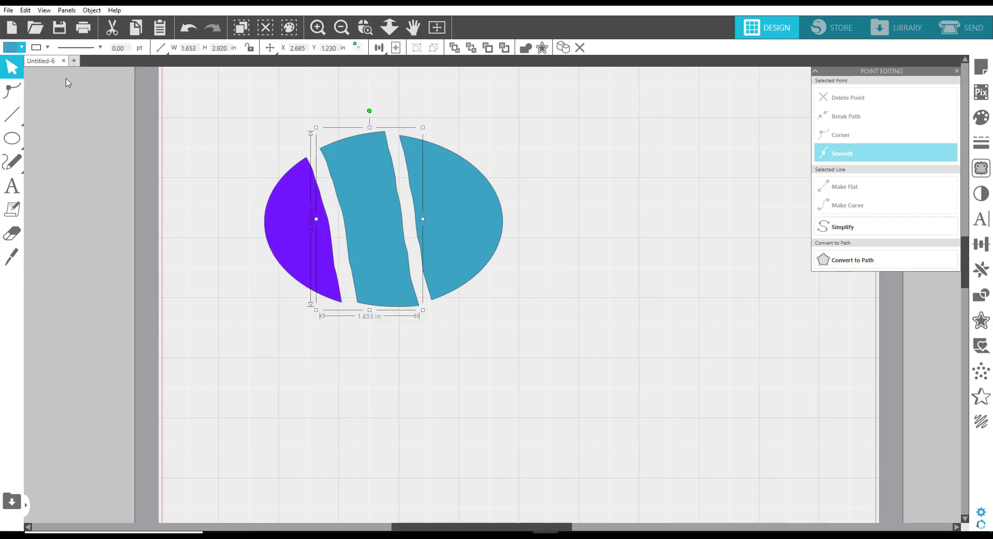
left_click(10, 49)
left_click(123, 80)
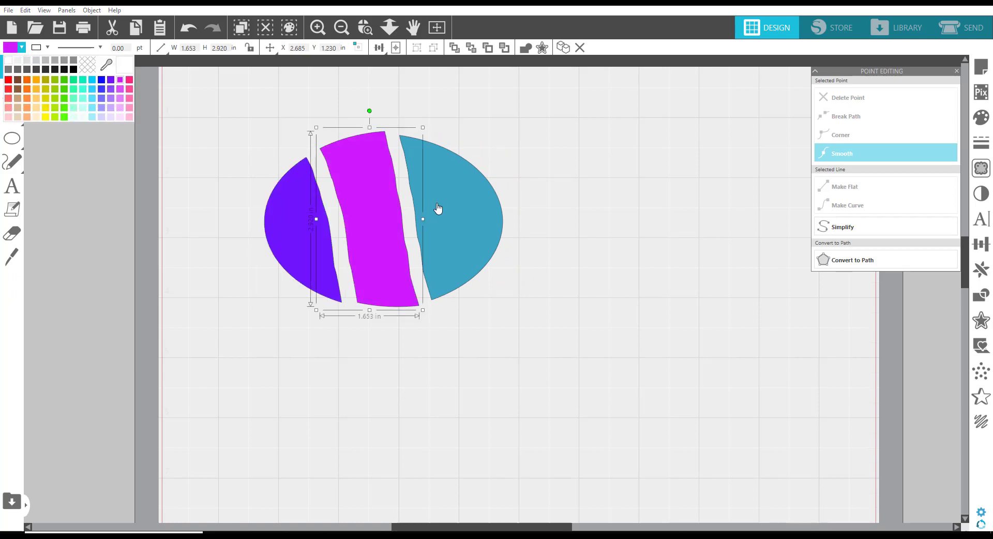
left_click(439, 208)
left_click(5, 51)
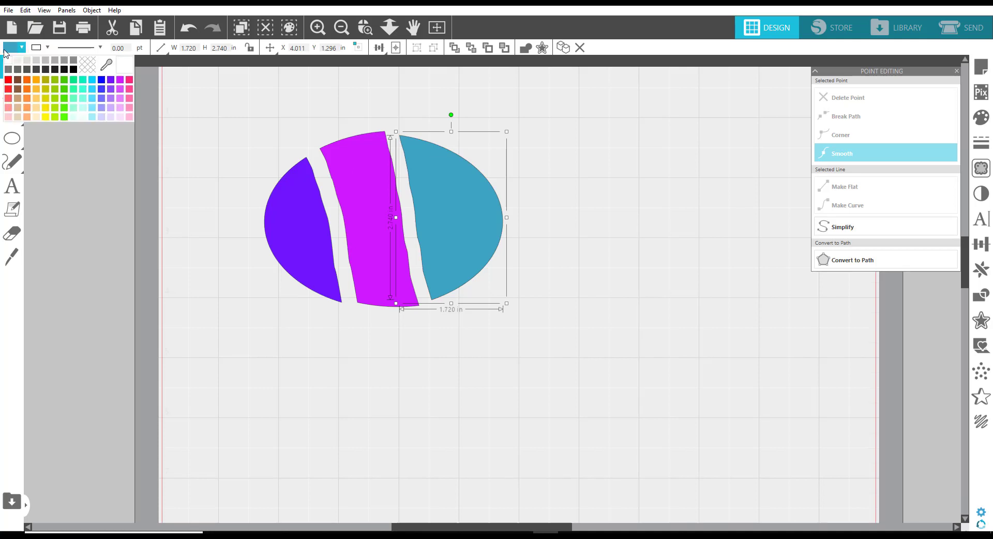
left_click(128, 80)
left_click(248, 91)
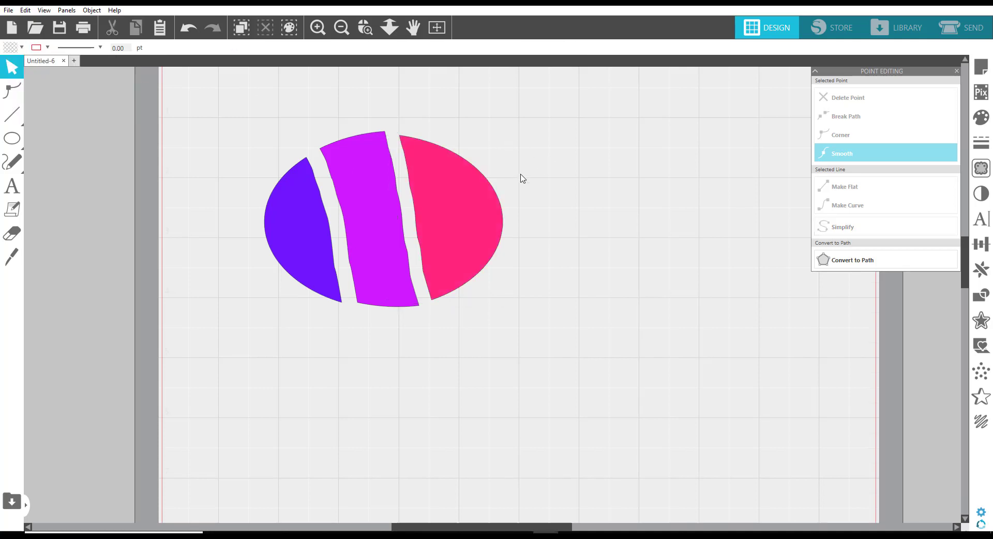
Step: Set the eraser size to 1.250 in and erase a roughly horizontal strip across all three coloured pieces
left_click(16, 235)
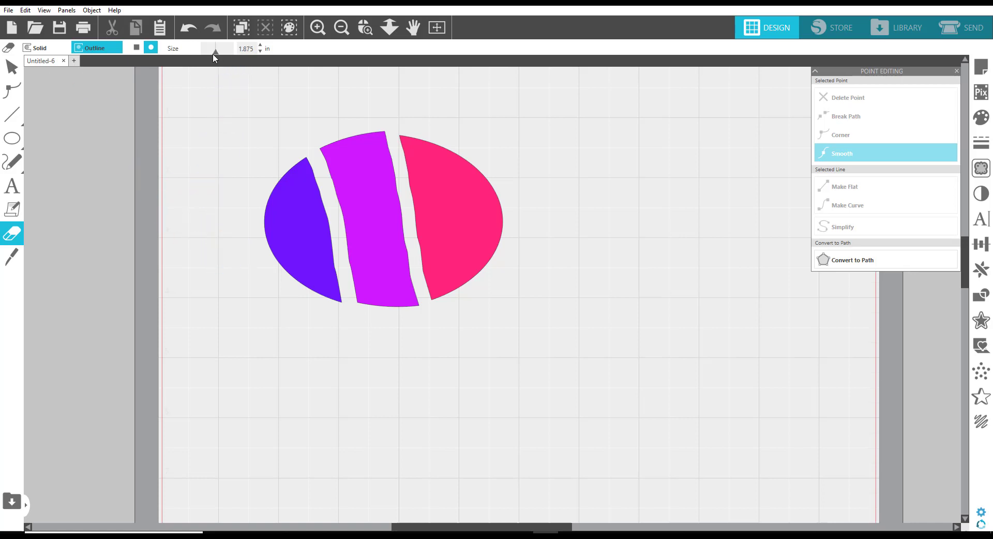
left_click_drag(213, 54, 208, 54)
left_click_drag(240, 247, 516, 204)
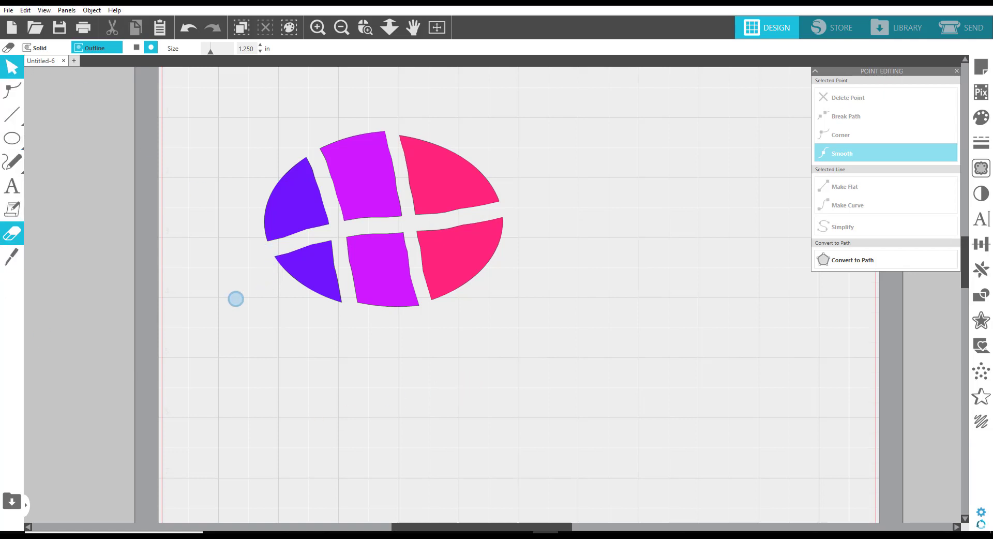
Step: Fill the lower-left ellipse piece with green, the lower-middle piece with turquoise and the lower-right piece with sky blue
left_click(12, 91)
key("v")
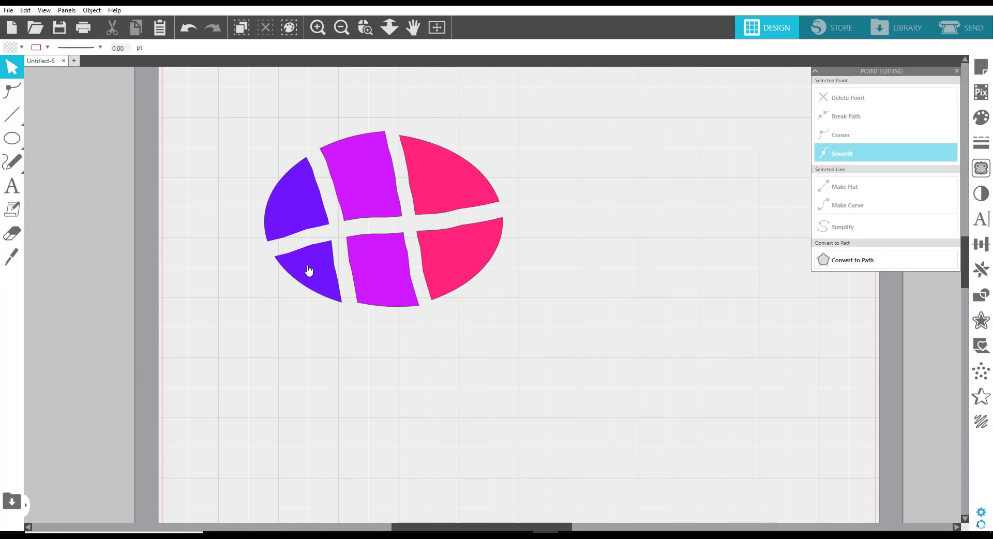
left_click(308, 270)
left_click(11, 49)
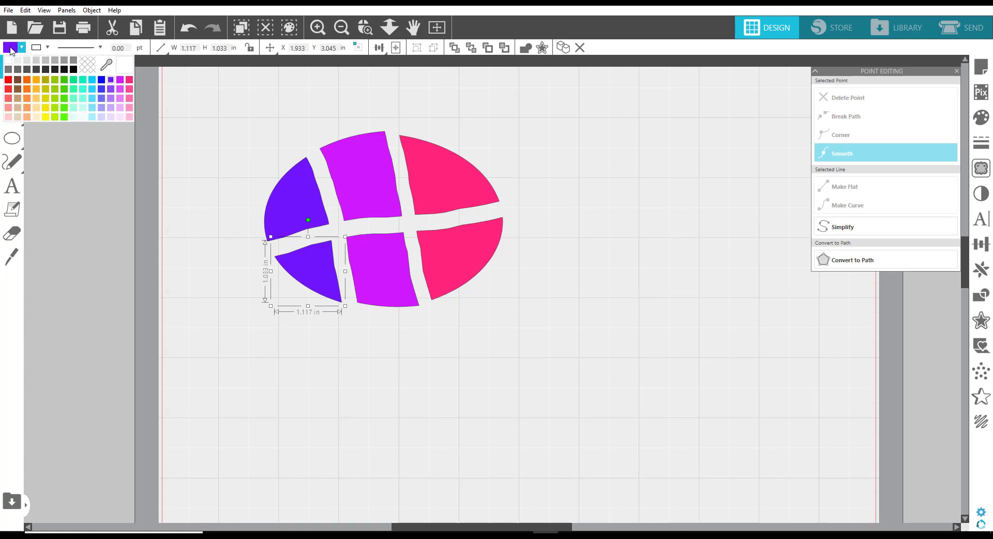
left_click(83, 87)
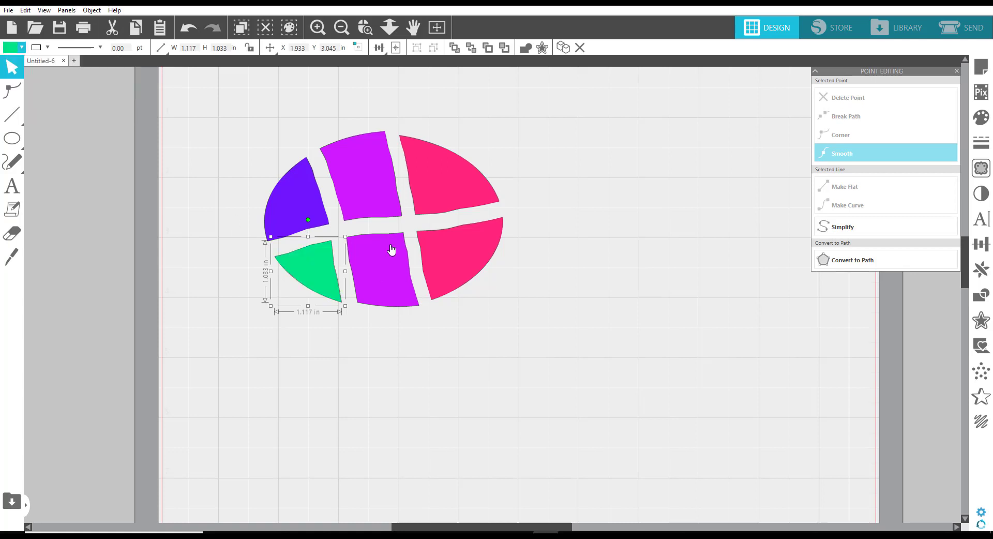
left_click(389, 258)
left_click(13, 48)
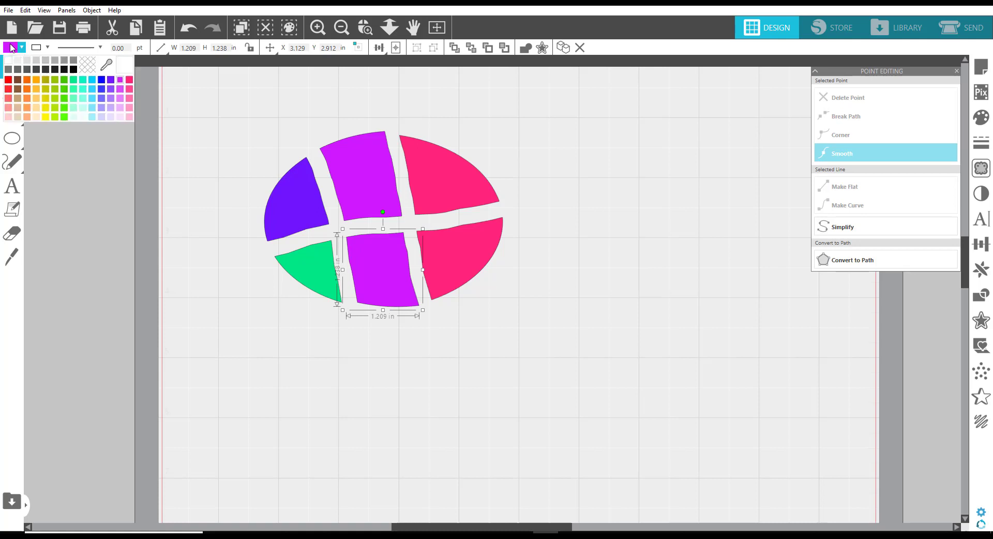
left_click(81, 82)
left_click(466, 272)
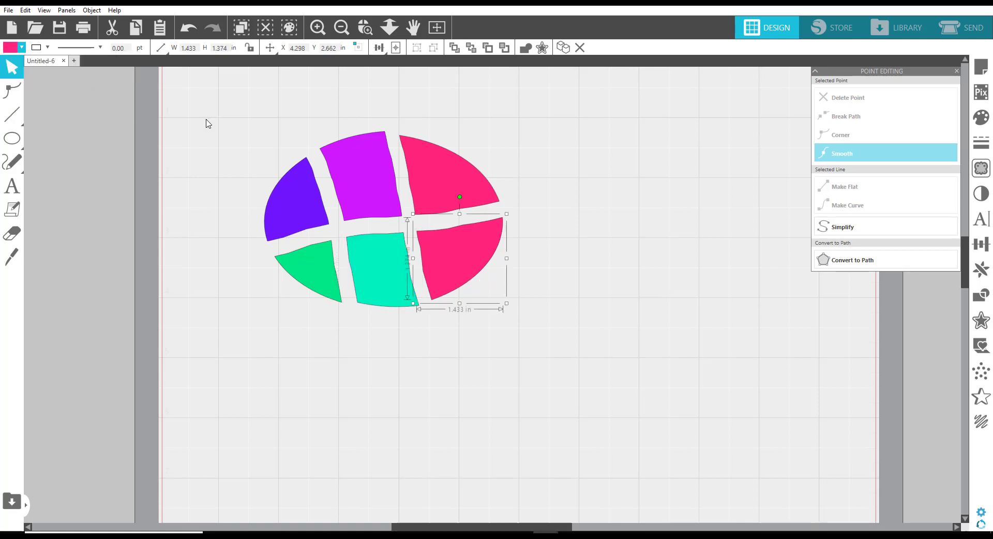
left_click(21, 47)
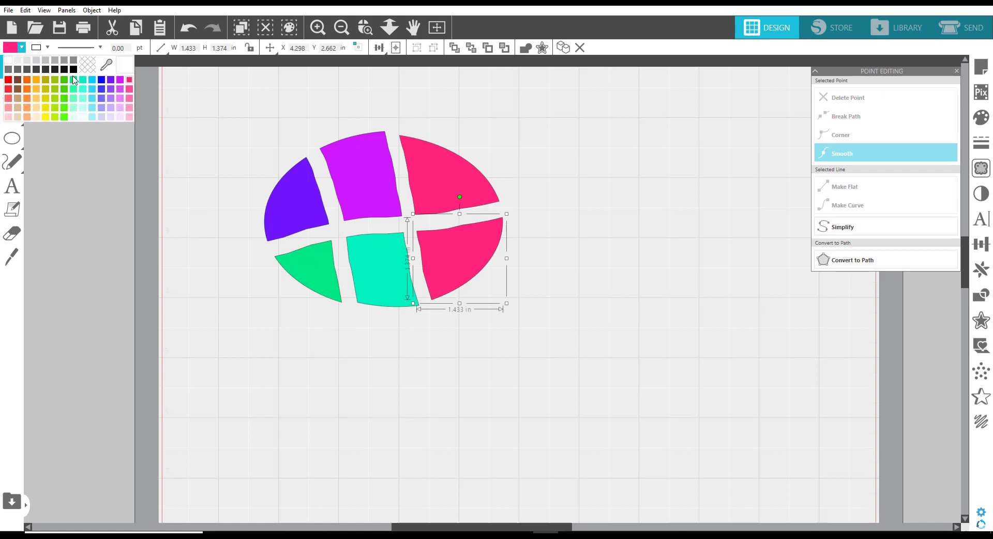
left_click(92, 81)
left_click(667, 241)
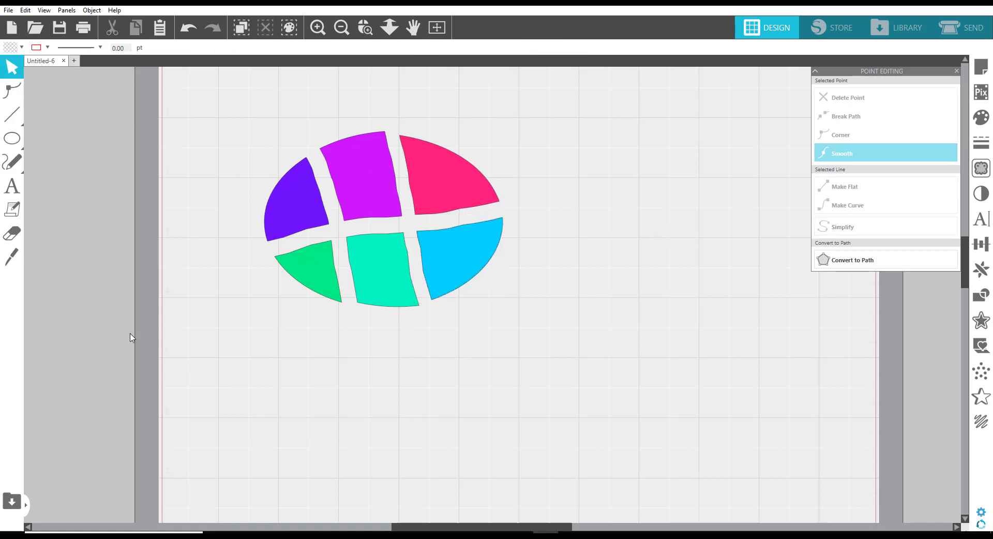
Step: Cut the upper-right pink piece diagonally in two with a straight Knife cut, from its inner corner to the curved edge
left_click(18, 261)
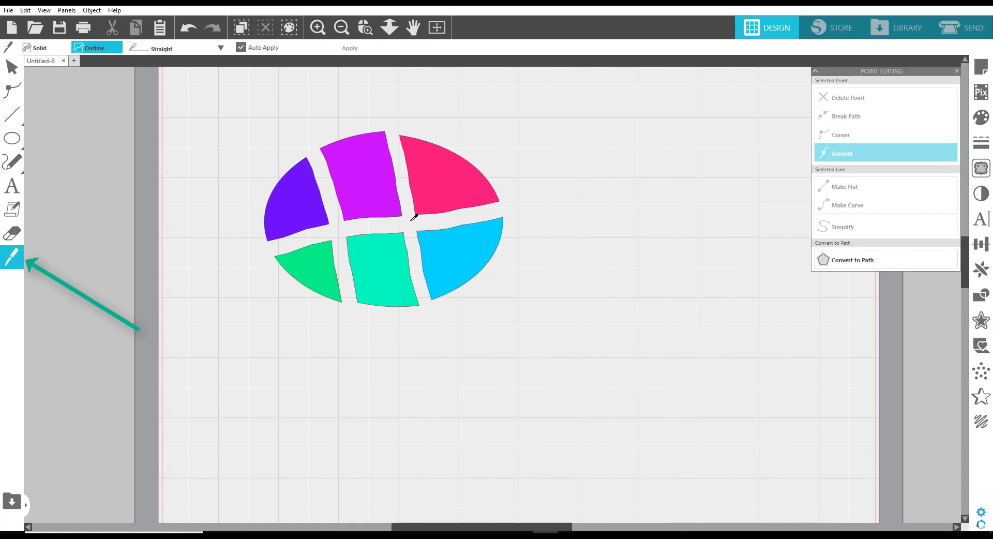
left_click_drag(407, 222, 475, 139)
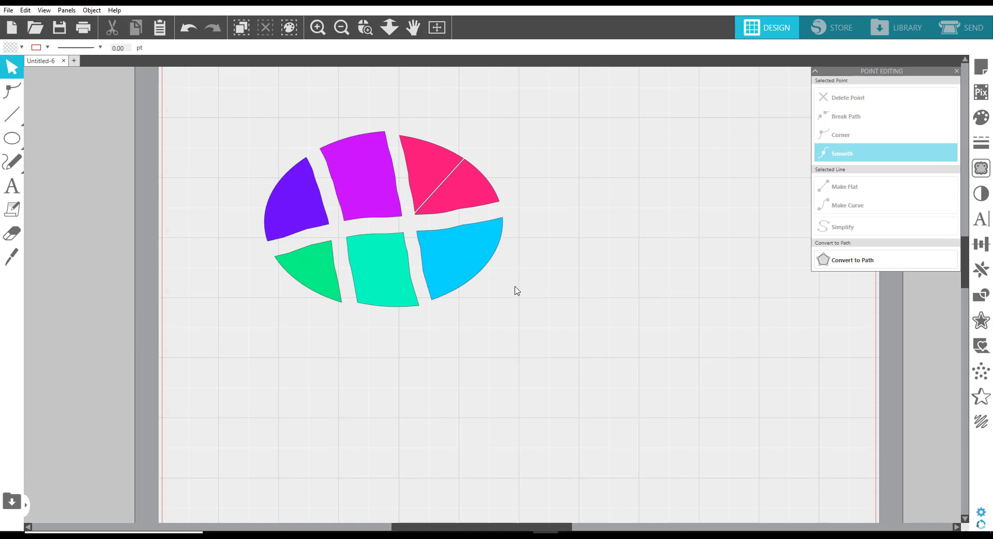
left_click(430, 261)
left_click(410, 239, "shift")
left_click(559, 282)
Step: Knife the sky-blue piece diagonally in two and make a straight cut from the magenta piece's upper edge to about its middle
left_click(13, 256)
left_click_drag(503, 283, 408, 226)
left_click(18, 257)
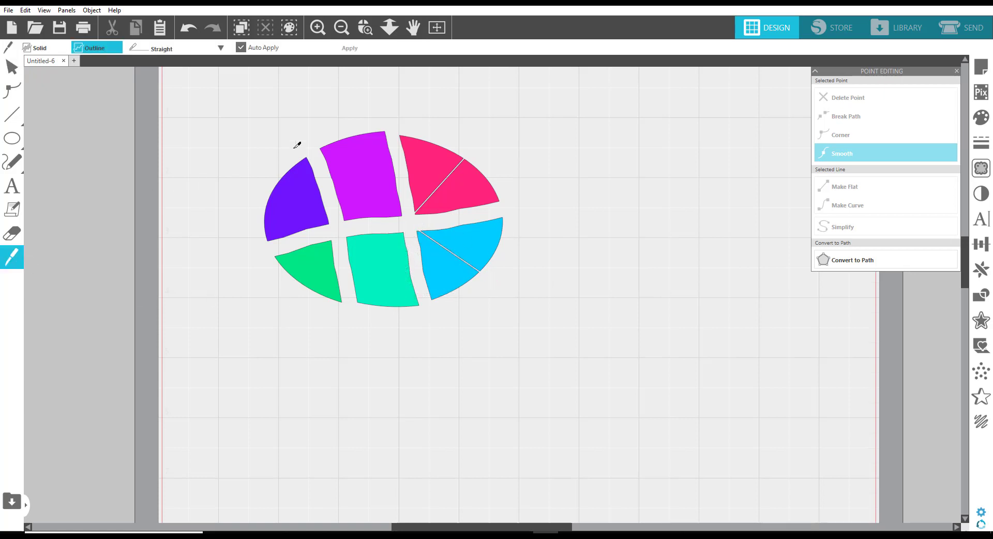
left_click_drag(340, 122, 369, 183)
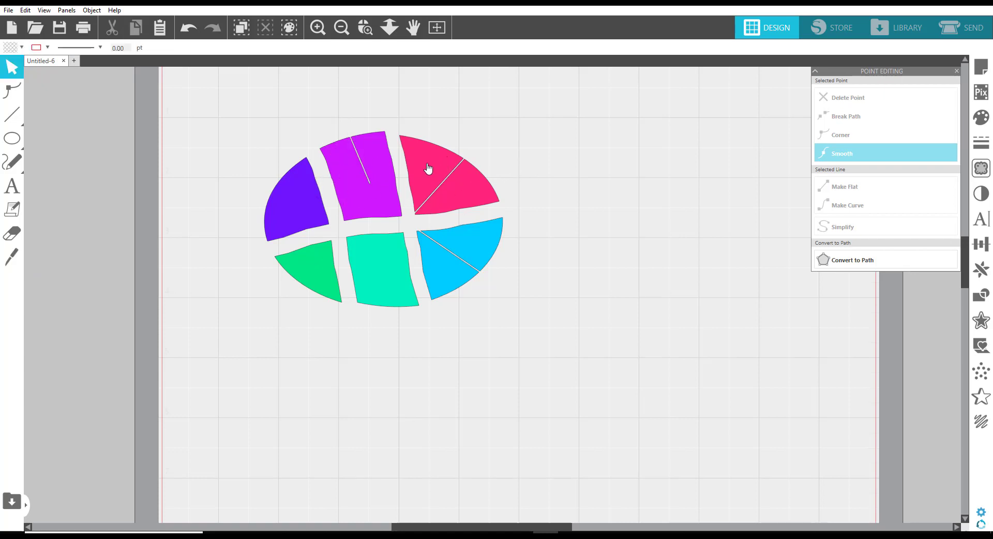
Step: Spread the pink and sky-blue halves apart and move the partly cut magenta piece slightly upward as a whole
left_click_drag(428, 164, 448, 132)
left_click_drag(488, 192, 526, 171)
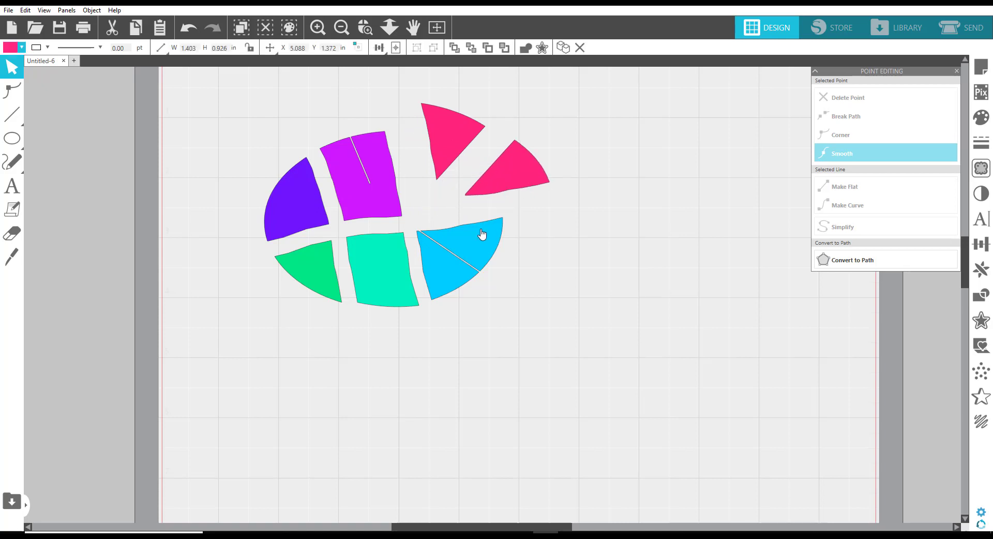
left_click_drag(483, 233, 537, 234)
left_click_drag(445, 270, 472, 291)
left_click_drag(374, 185, 377, 151)
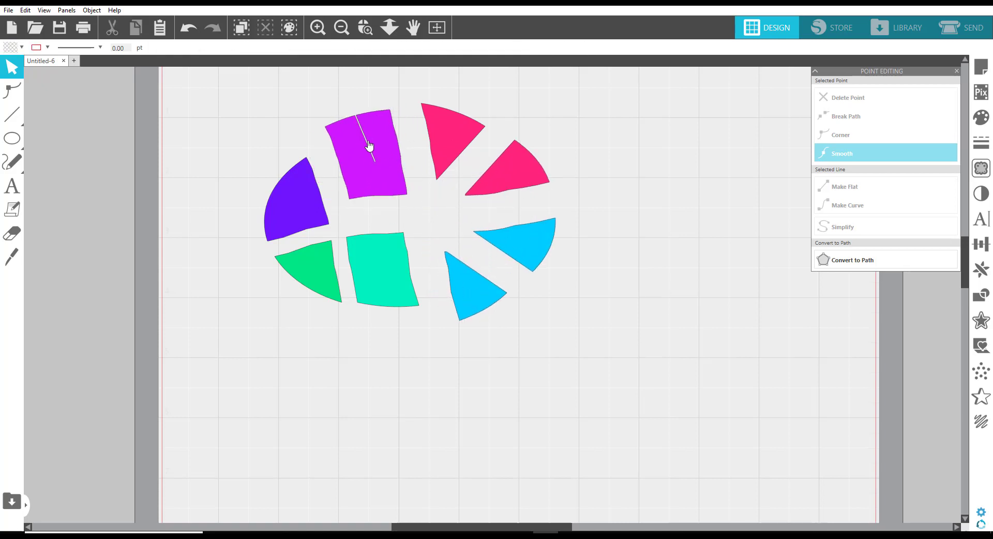